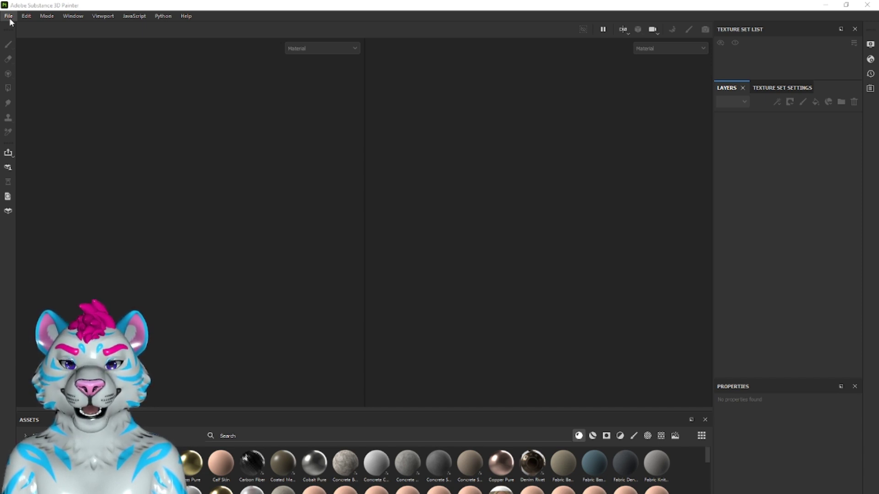
# Open the project LargecatSUBSTANCEPAINTER.spp and accept its update to the current software version.
pyautogui.click(10, 20)
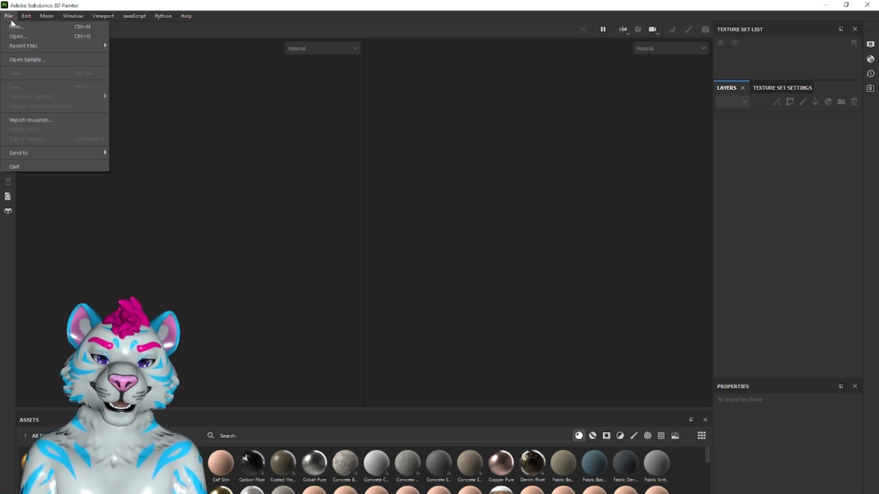
pyautogui.click(21, 35)
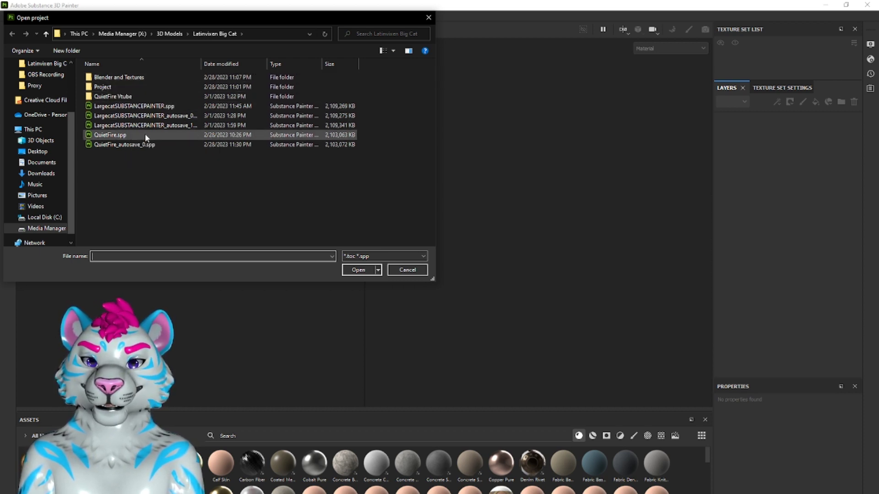
pyautogui.click(197, 106)
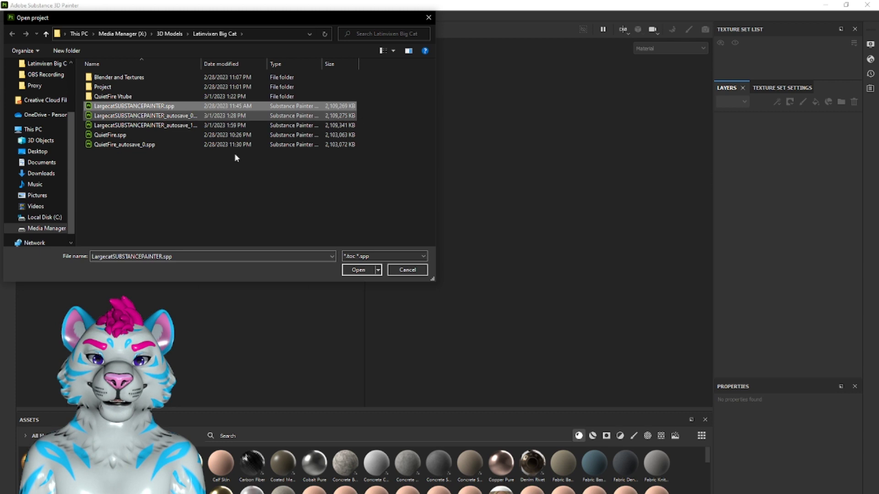
pyautogui.click(358, 270)
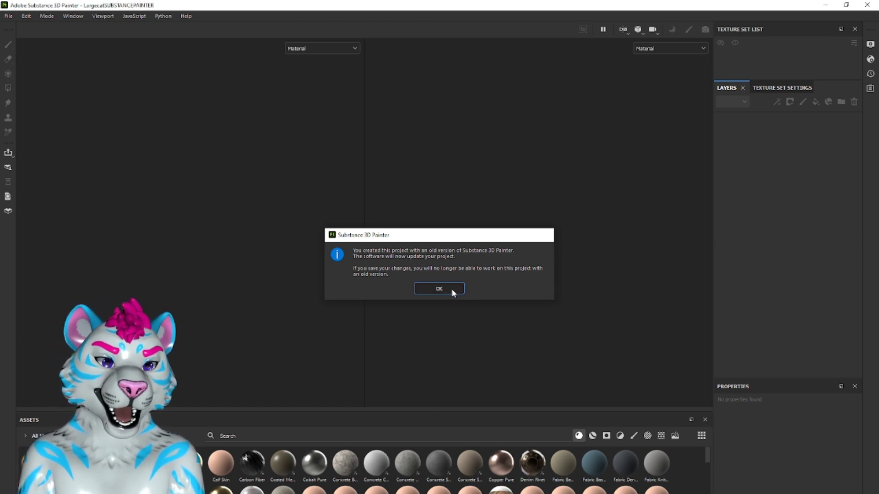
pyautogui.click(439, 289)
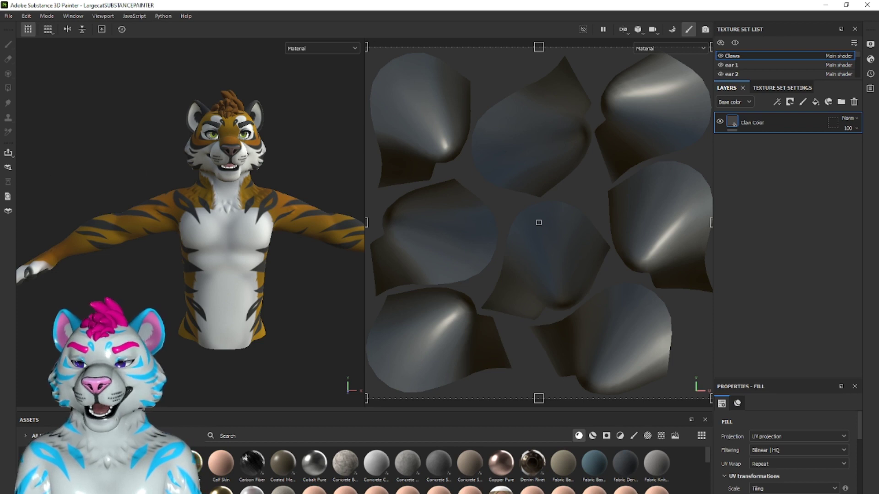
# Switch to the browser, examine the hooded cat character on Hero Forge as a color reference, and return to Substance 3D Painter.
pyautogui.hotkey('alt', 'Tab')
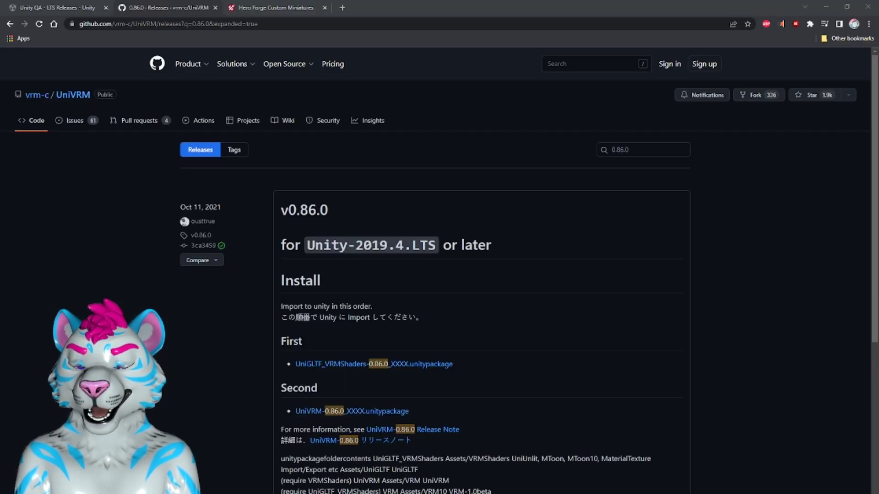
pyautogui.hotkey('alt', 'Tab')
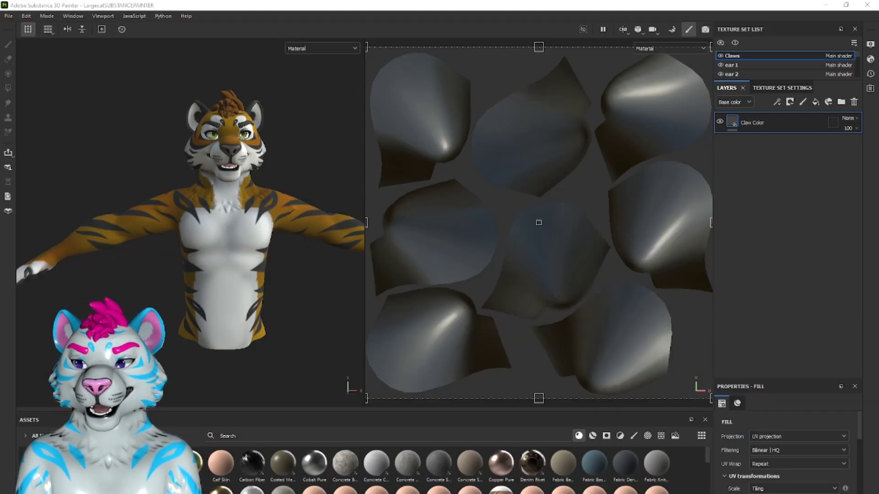
pyautogui.hotkey('alt', 'Tab')
pyautogui.click(282, 6)
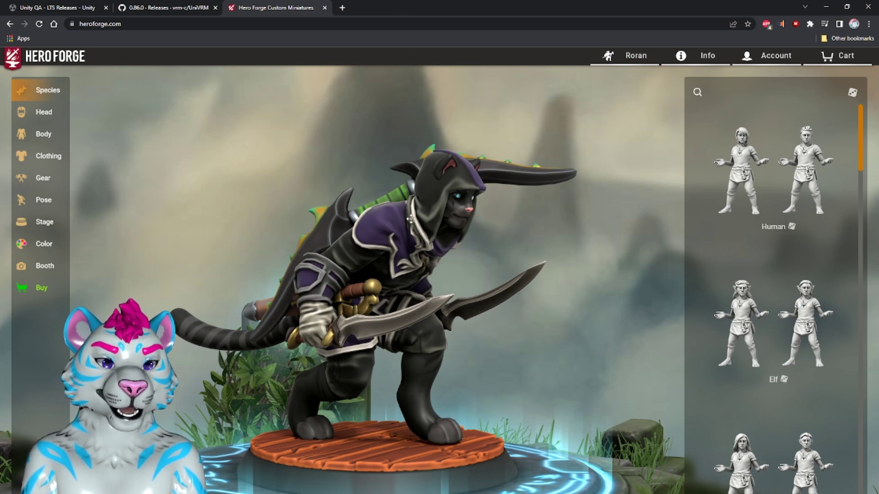
pyautogui.moveTo(292, 296); pyautogui.dragTo(289, 248)
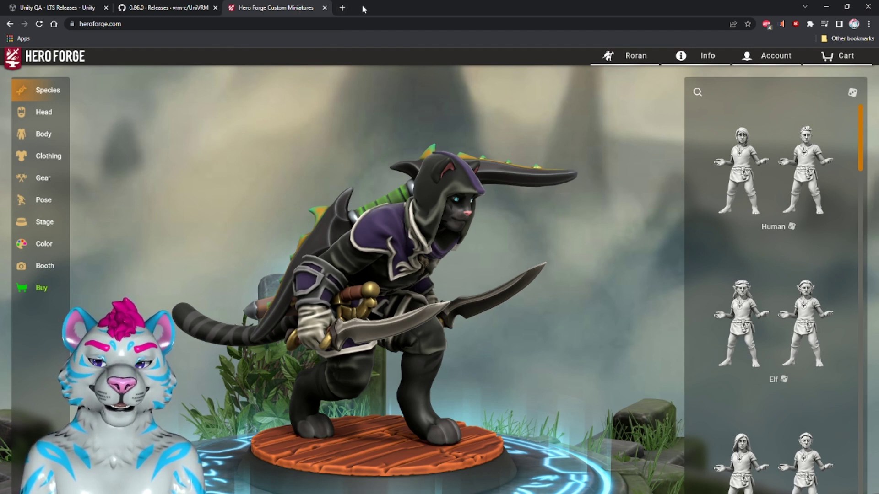
pyautogui.moveTo(363, 8)
pyautogui.mouseDown()
pyautogui.moveTo(178, 83)
pyautogui.moveTo(0, 96)
pyautogui.mouseUp()
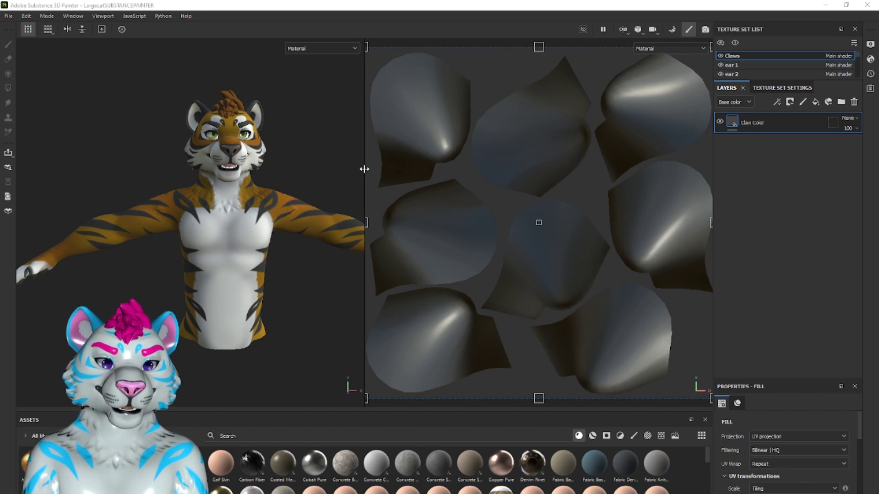
# Enlarge the texture set list to show more entries and select the Torso texture set.
pyautogui.moveTo(364, 169); pyautogui.dragTo(363, 198)
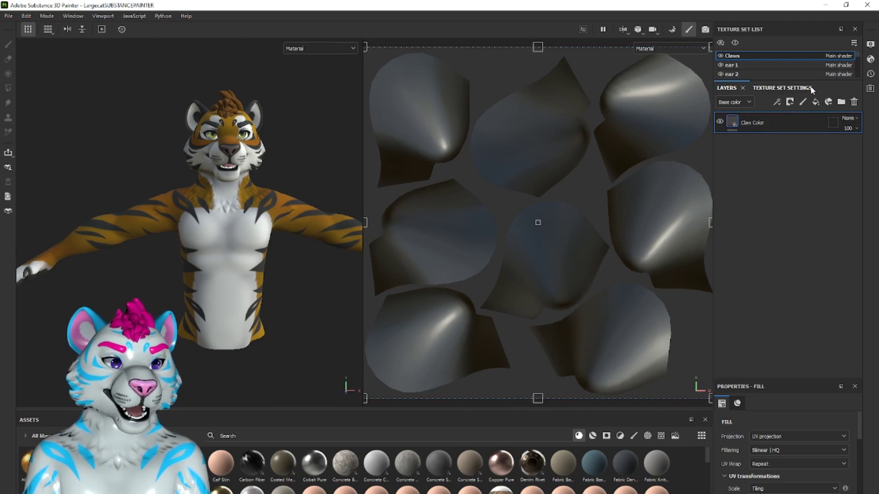
pyautogui.moveTo(829, 203); pyautogui.dragTo(819, 146)
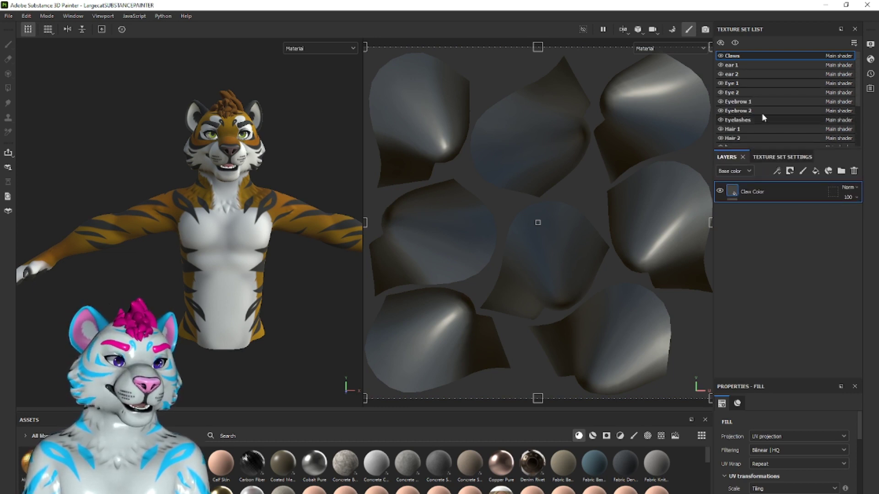
pyautogui.scroll(-3, 758, 98)
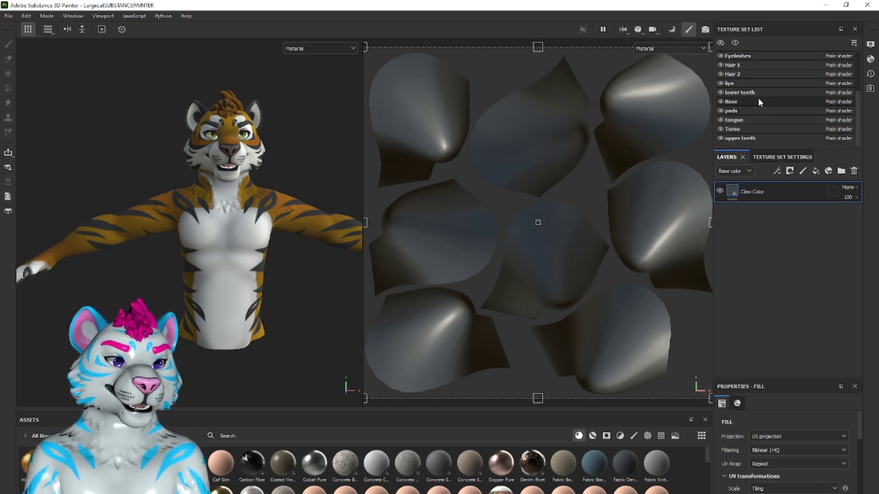
pyautogui.click(745, 129)
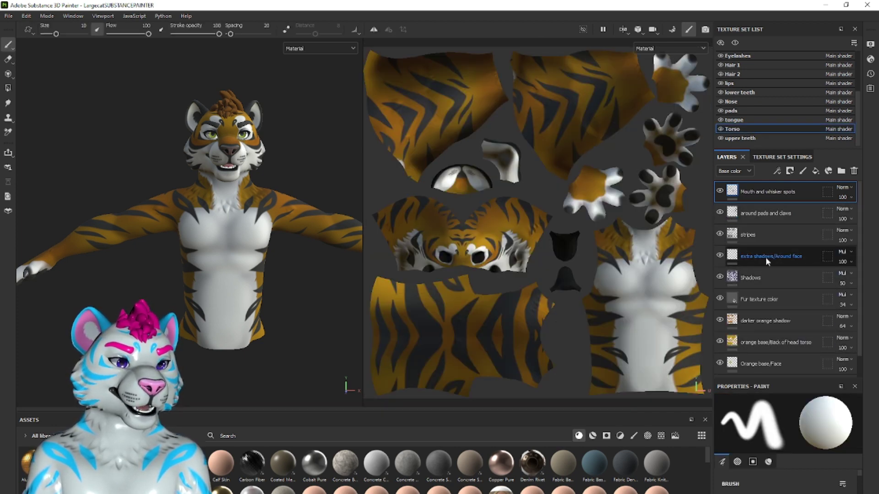
# Add a Color Match filter to the Torso's Base Color layer and set its target color to dark gray 595856.
pyautogui.scroll(-1, 765, 258)
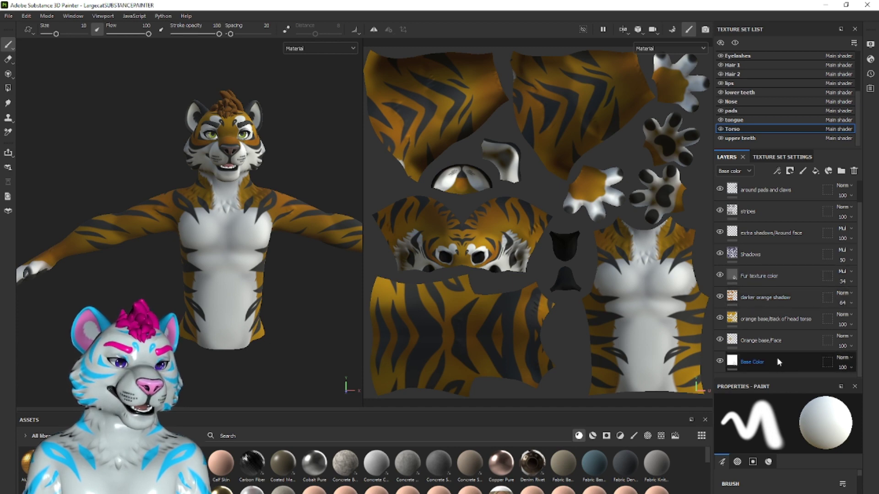
pyautogui.rightClick(790, 362)
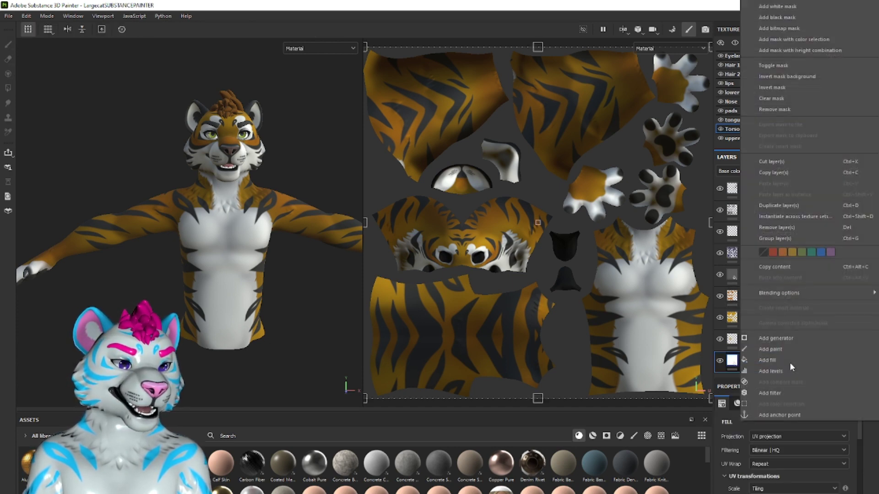
pyautogui.click(763, 393)
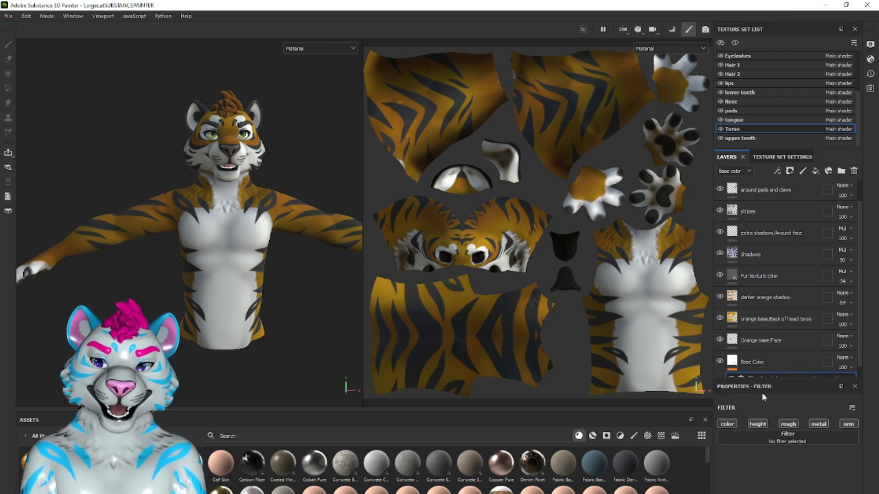
pyautogui.click(762, 436)
pyautogui.click(854, 370)
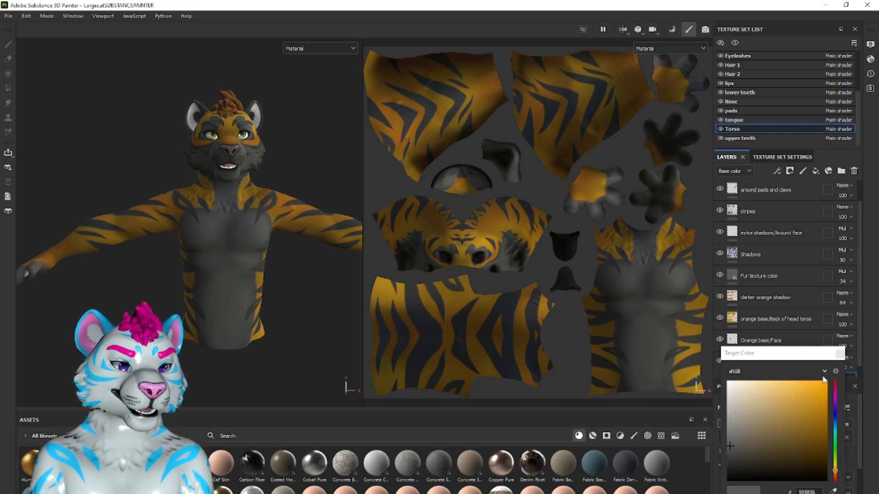
pyautogui.click(840, 354)
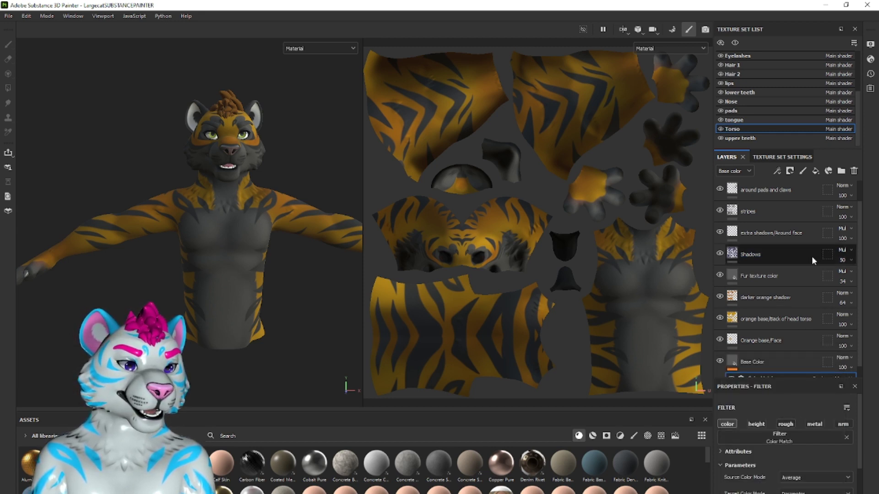
# Add a Color Match filter to the stripes layer and set its target color to black, 000000.
pyautogui.click(776, 207)
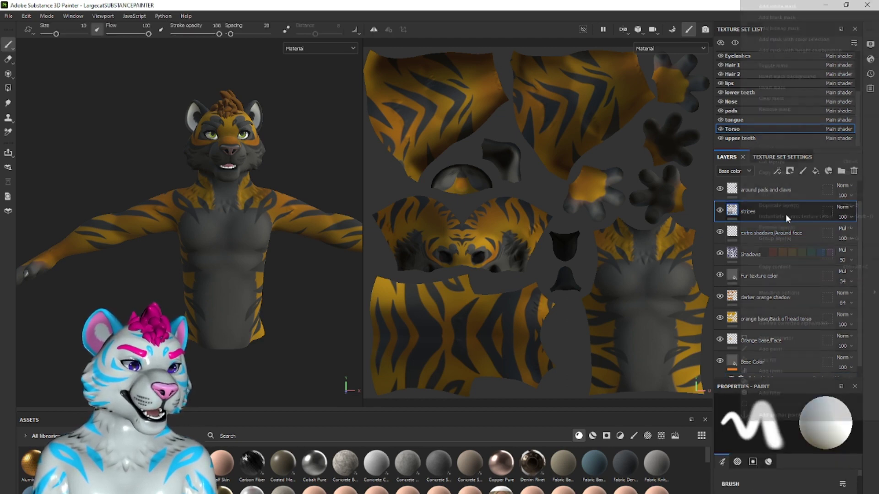
pyautogui.rightClick(785, 214)
pyautogui.click(793, 392)
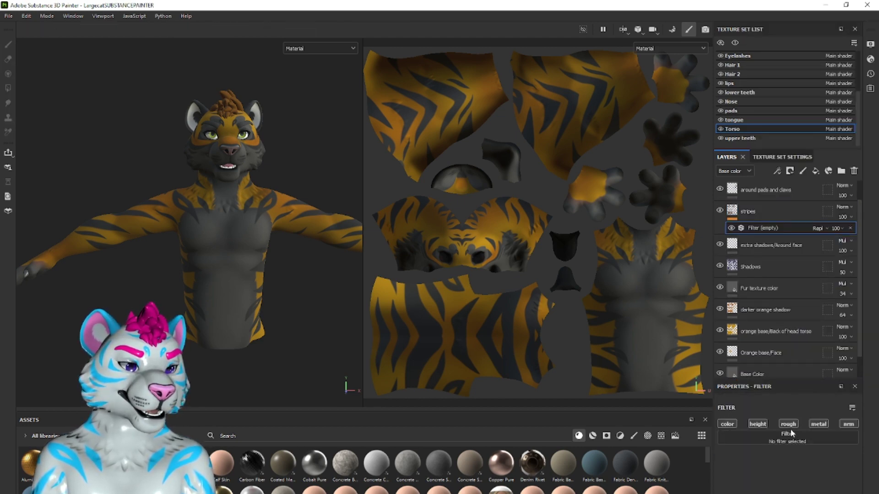
pyautogui.click(792, 440)
pyautogui.click(856, 361)
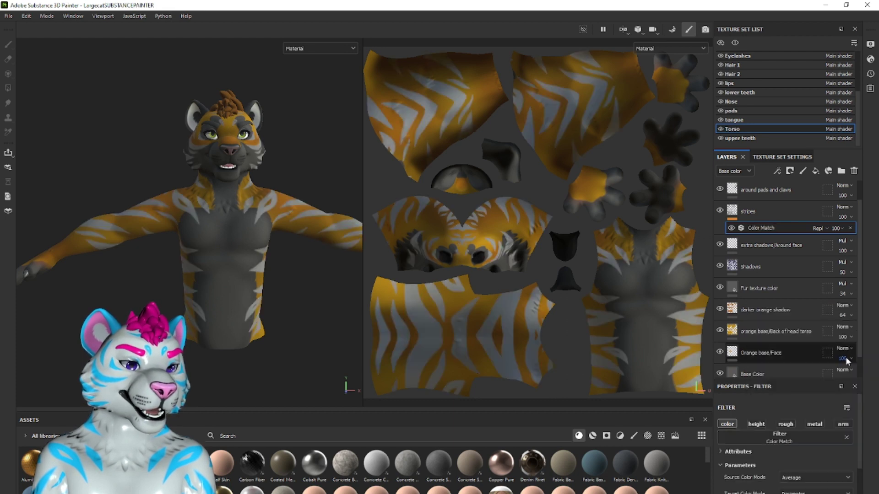
pyautogui.click(772, 493)
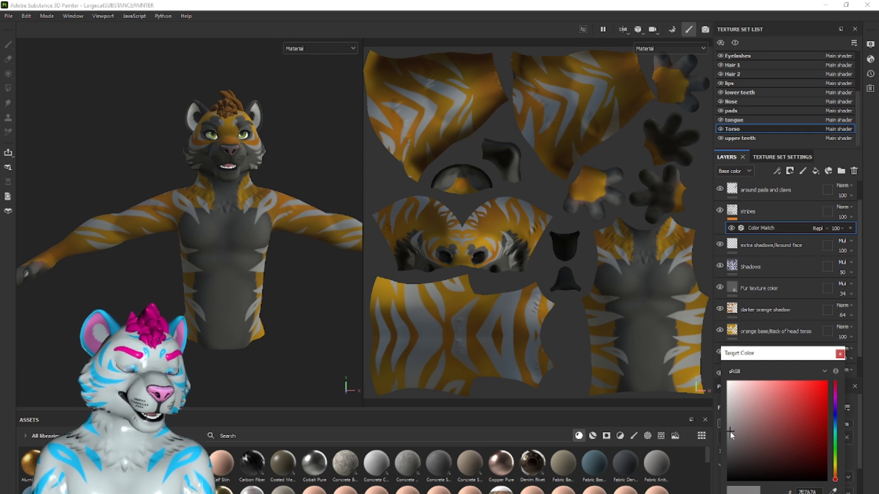
pyautogui.moveTo(728, 440); pyautogui.dragTo(727, 480)
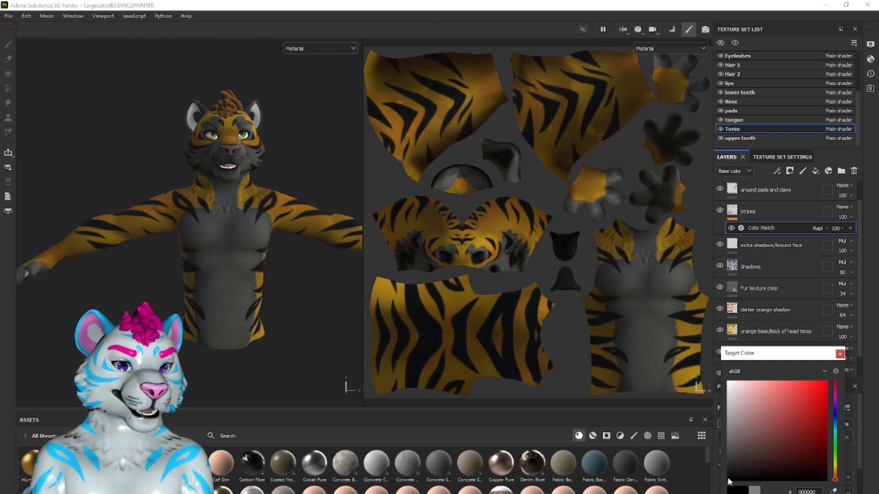
pyautogui.click(866, 351)
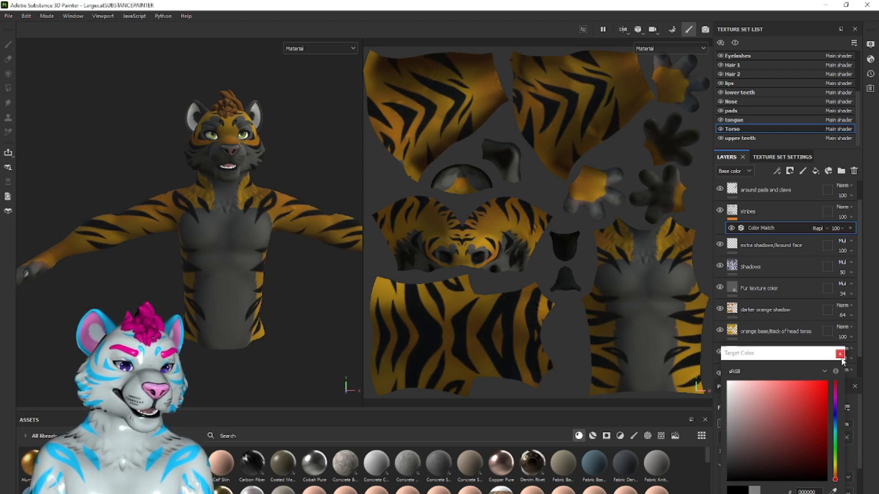
pyautogui.click(840, 355)
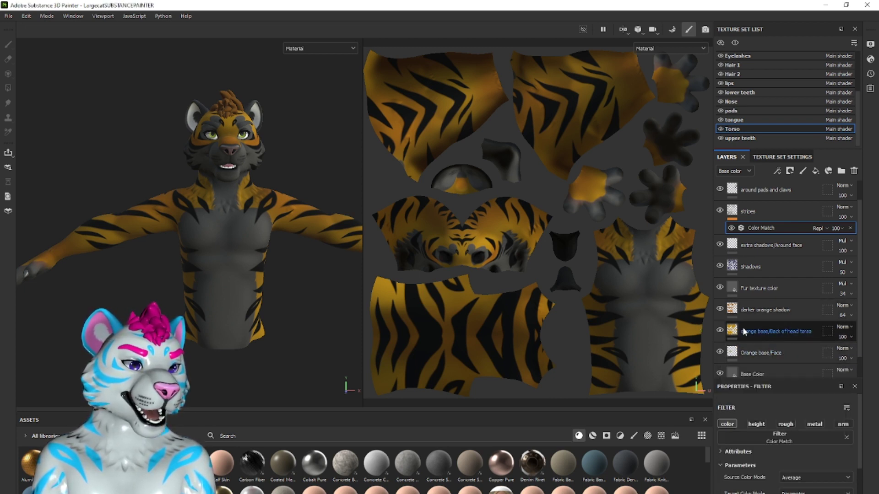
# Hide the darker orange shadow layer and toggle the Orange base/Face layer off and on to check its coverage.
pyautogui.click(720, 310)
pyautogui.click(720, 352)
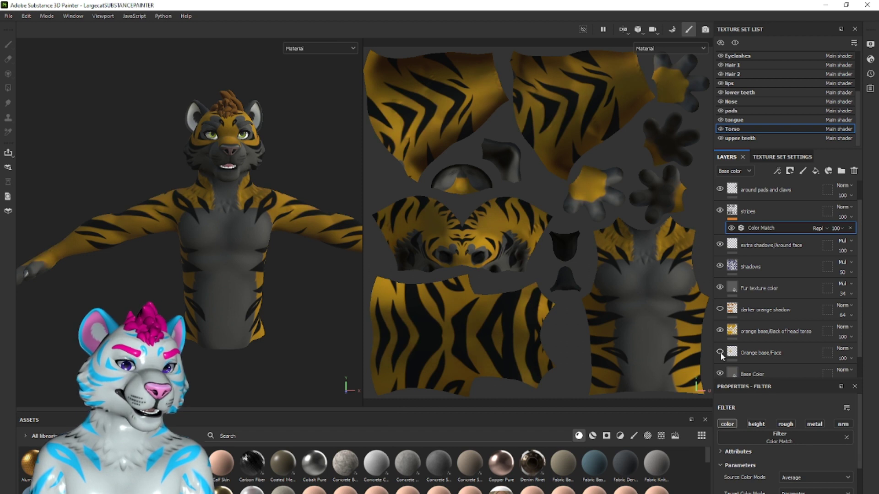
pyautogui.click(720, 352)
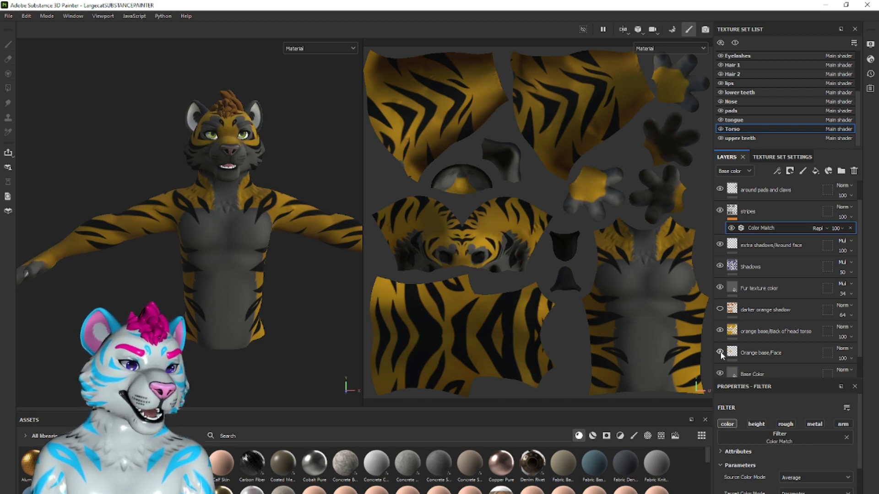
# Add a Color Match filter to the Orange base/Face layer and set its target color to dark gray 3A3939.
pyautogui.click(799, 355)
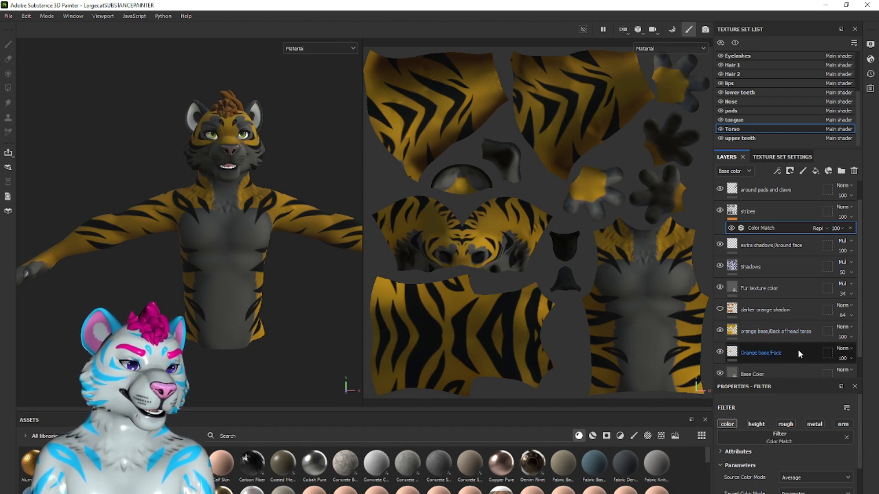
pyautogui.click(798, 349)
pyautogui.rightClick(798, 350)
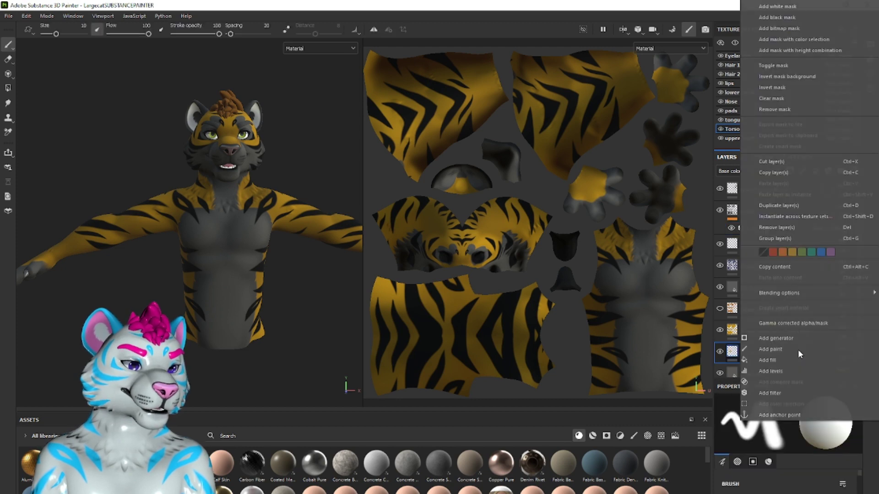
pyautogui.click(788, 393)
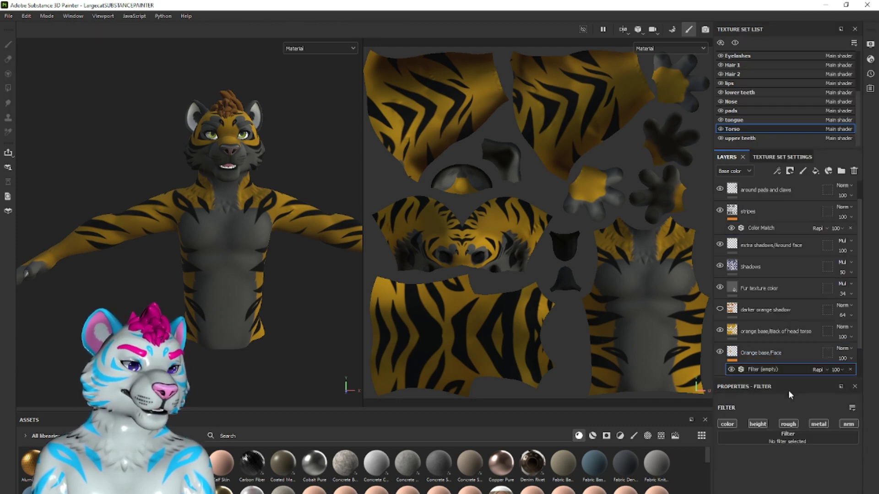
pyautogui.click(774, 443)
pyautogui.click(856, 360)
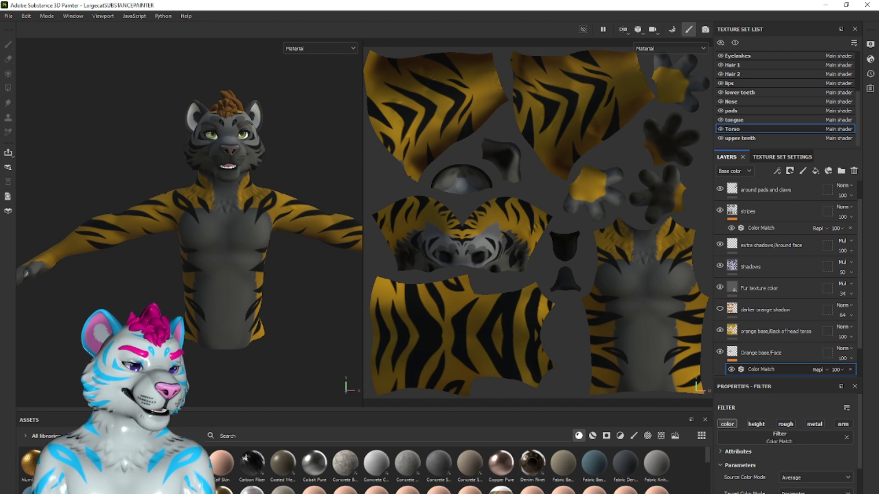
pyautogui.click(808, 493)
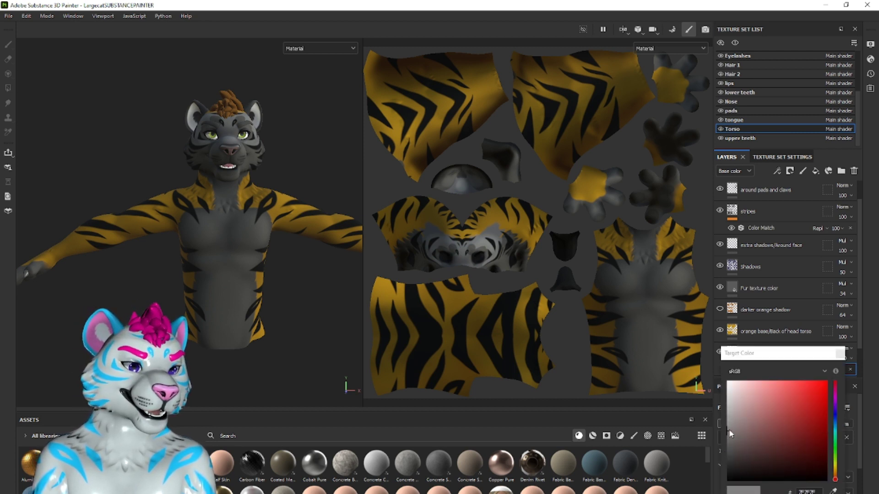
pyautogui.moveTo(731, 434); pyautogui.dragTo(731, 463)
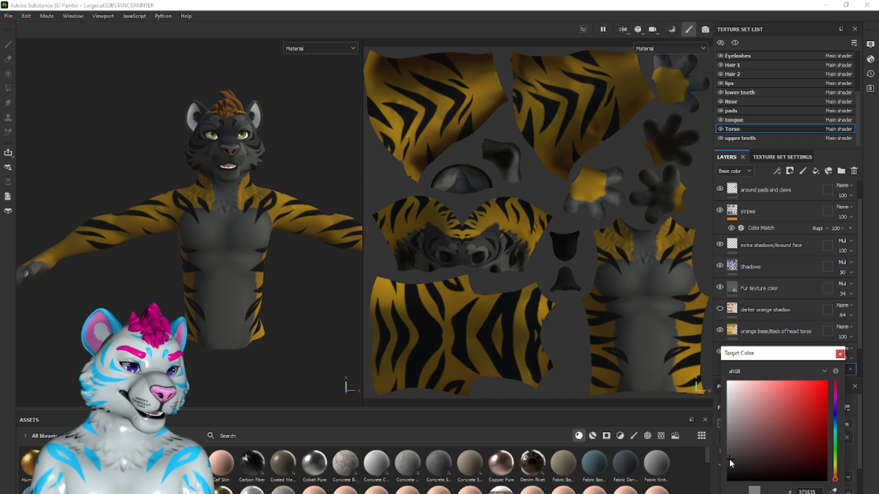
pyautogui.moveTo(731, 463); pyautogui.dragTo(730, 461)
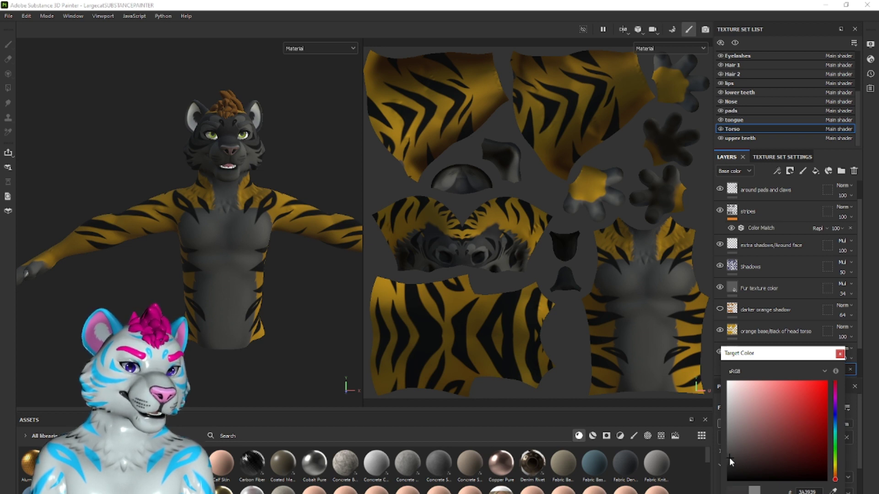
# Fine-tune the Orange base/Face layer's Color Match target color to dark gray 393838 and select its hex value for reuse.
pyautogui.click(730, 456)
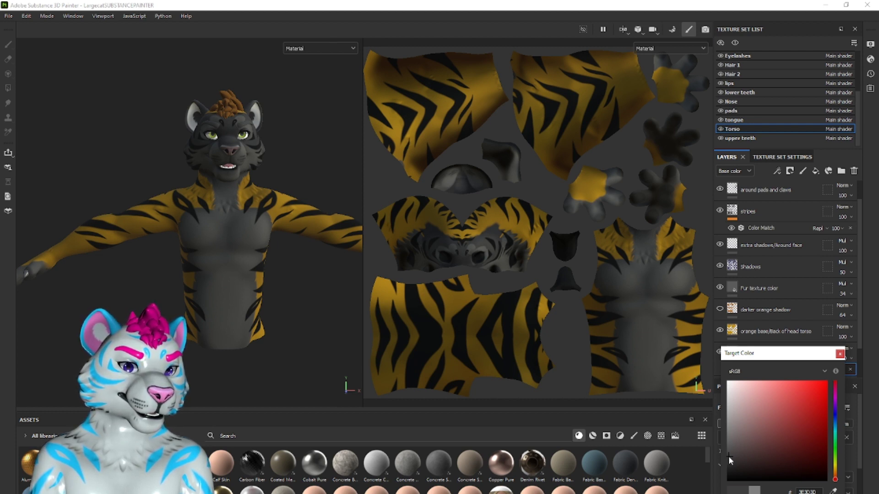
pyautogui.click(729, 457)
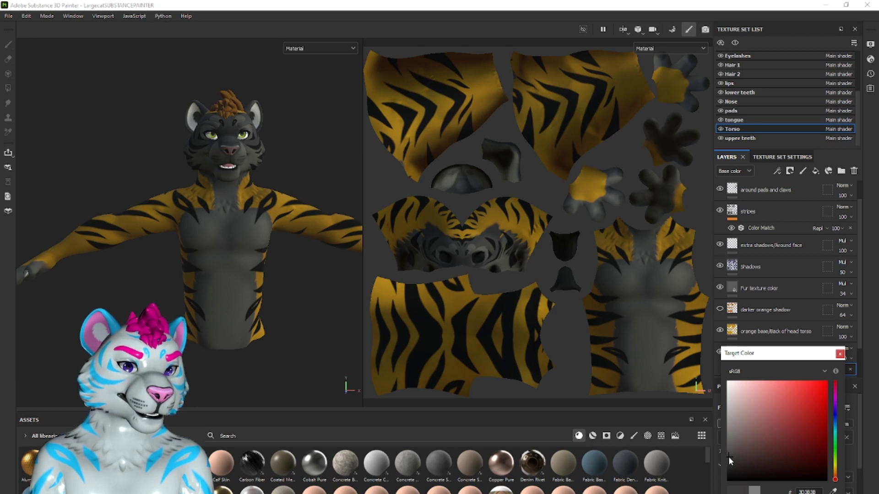
pyautogui.moveTo(728, 457); pyautogui.dragTo(729, 463)
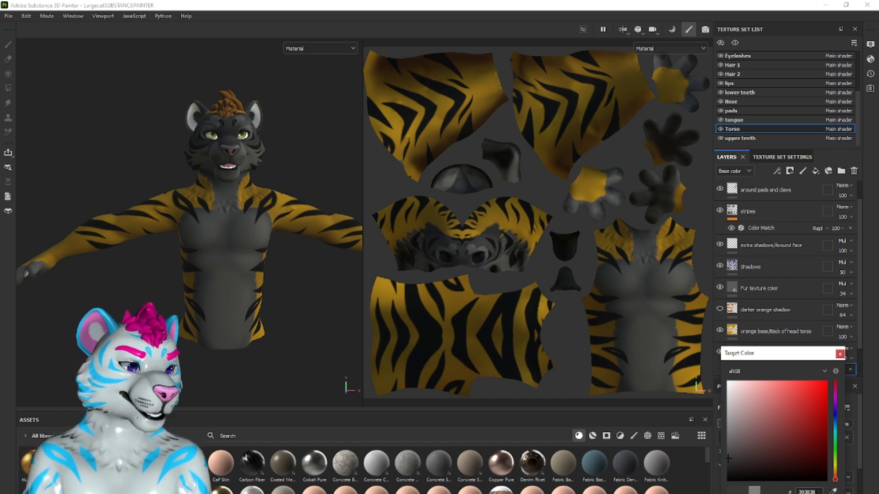
pyautogui.doubleClick(806, 492)
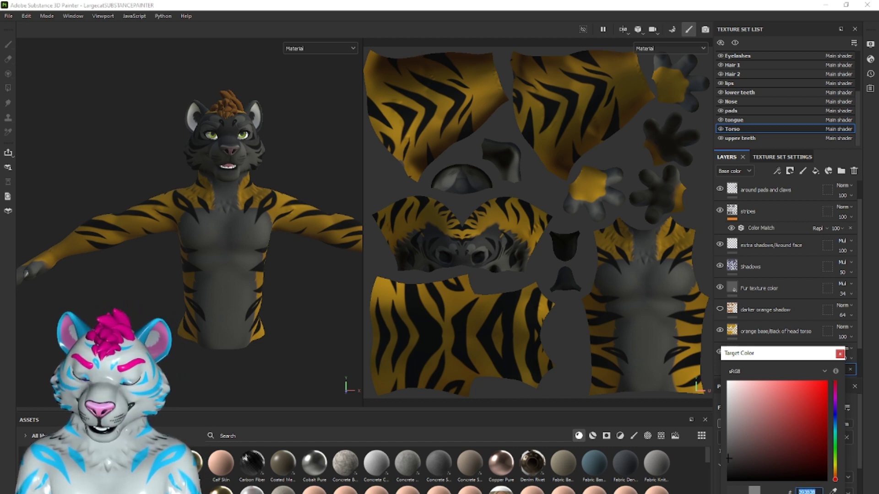
pyautogui.click(839, 354)
# Add a Color Match filter to the orange base/Back of head torso layer and set its target color to dark gray 393838.
pyautogui.click(789, 337)
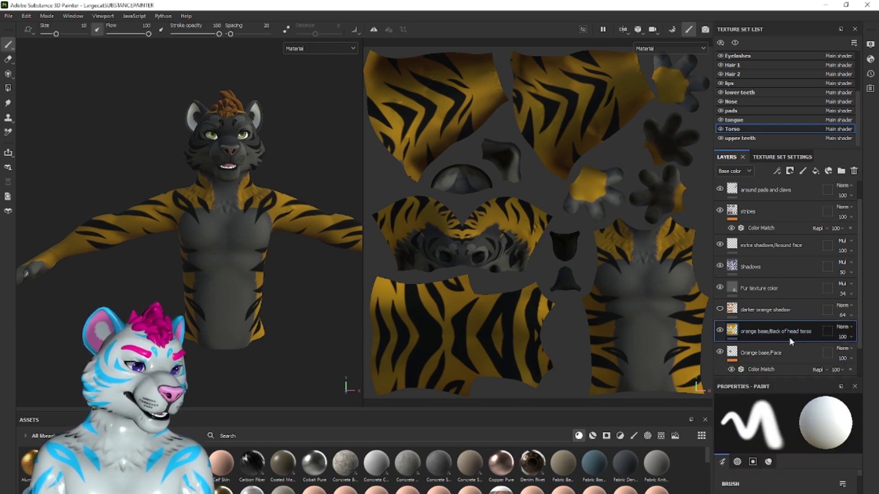
pyautogui.rightClick(789, 339)
pyautogui.click(759, 392)
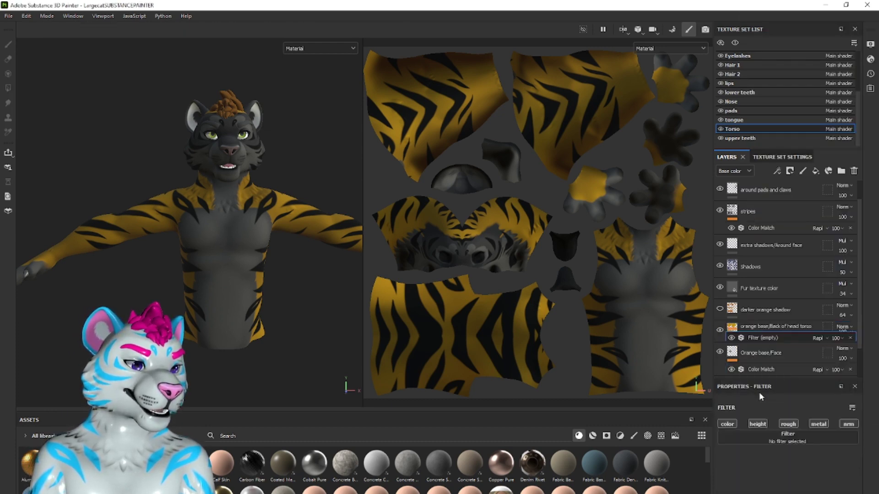
pyautogui.click(784, 435)
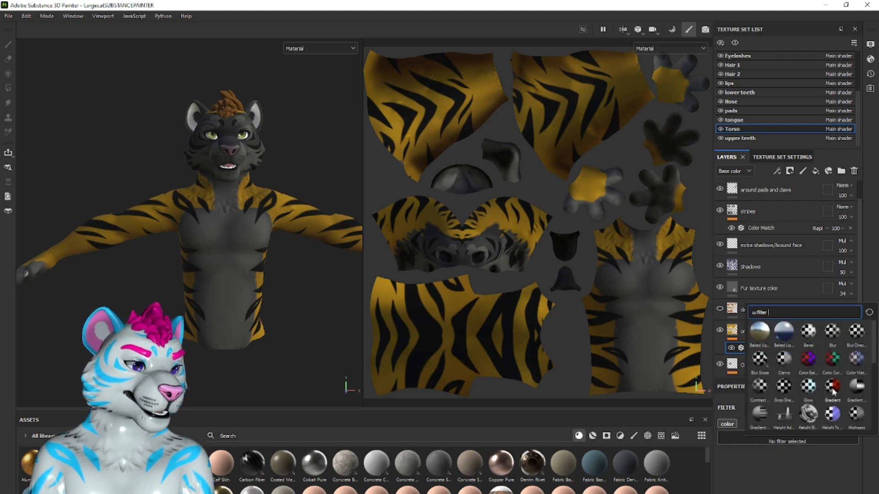
pyautogui.click(853, 360)
pyautogui.click(816, 493)
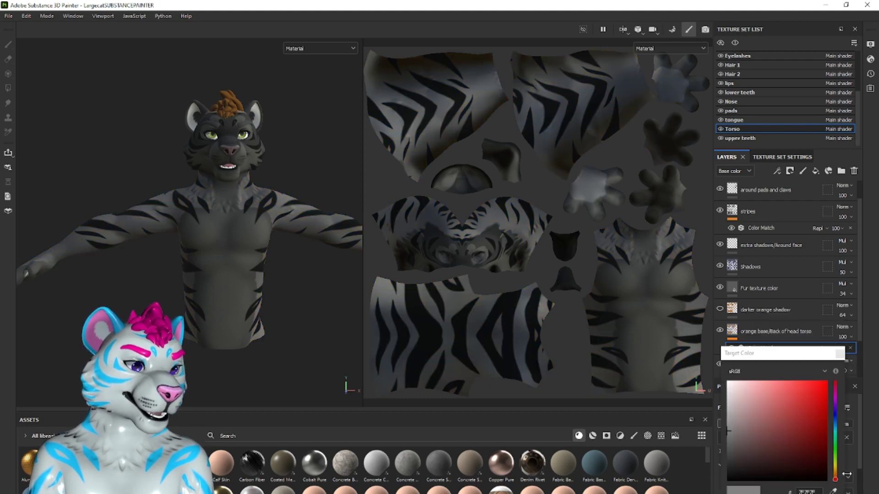
pyautogui.click(816, 493)
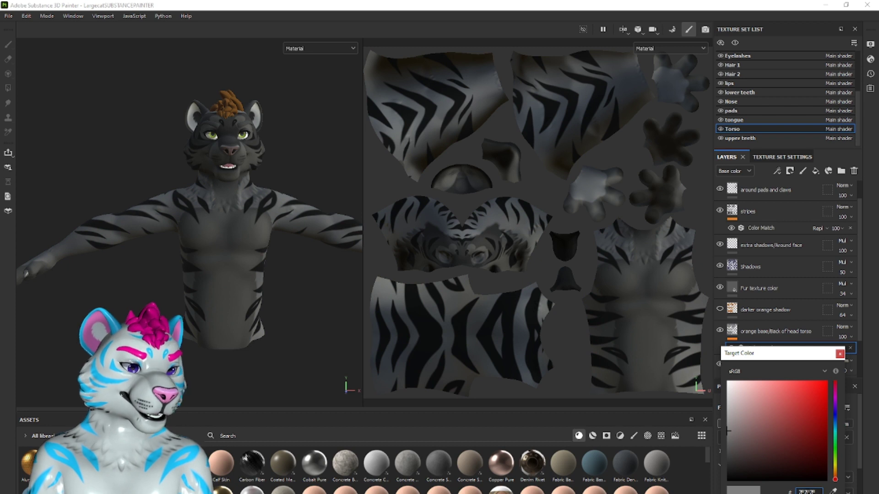
pyautogui.write('393939')
pyautogui.press('Return')
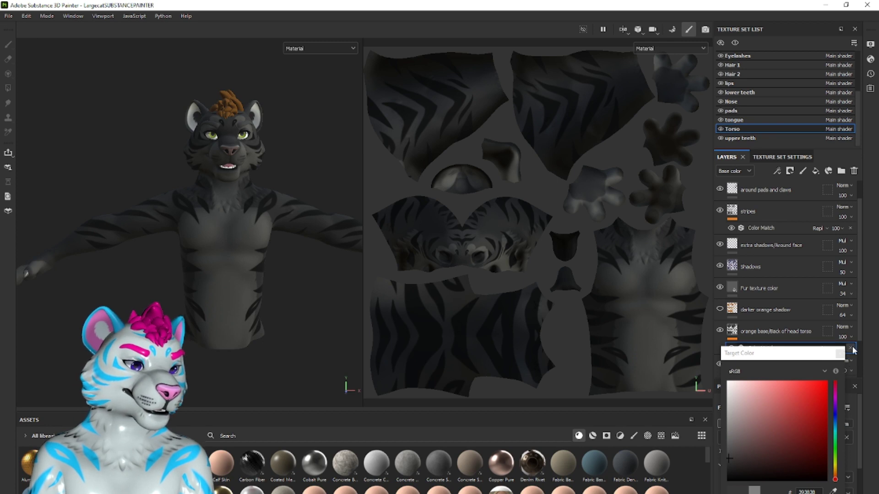
pyautogui.click(839, 353)
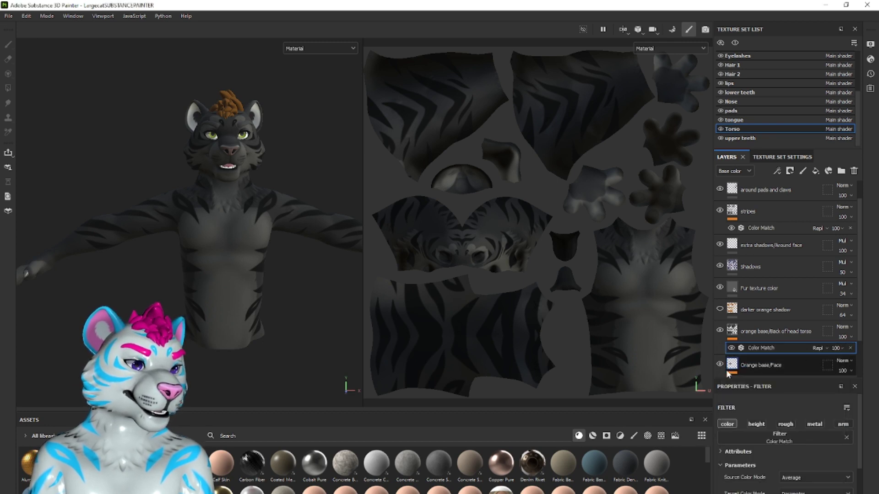
# Add a Color Match filter to the darker orange shadow layer and set its target color to a near-black gray.
pyautogui.click(776, 311)
pyautogui.rightClick(776, 311)
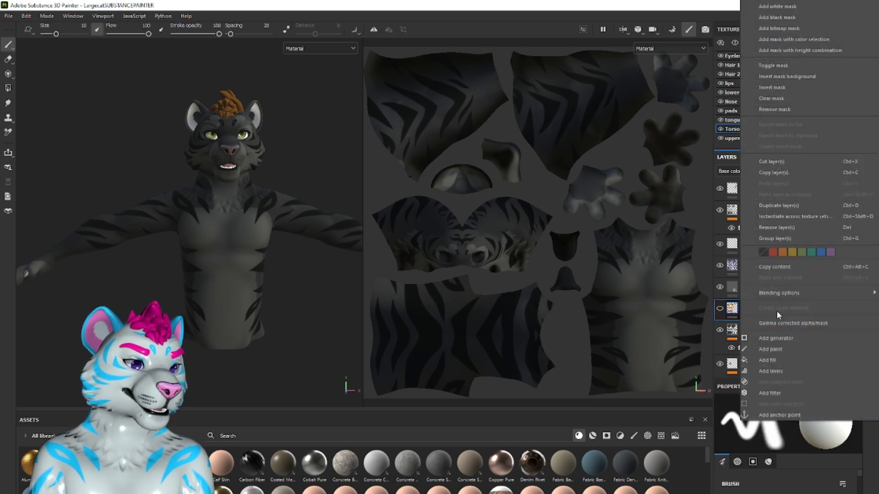
pyautogui.click(775, 395)
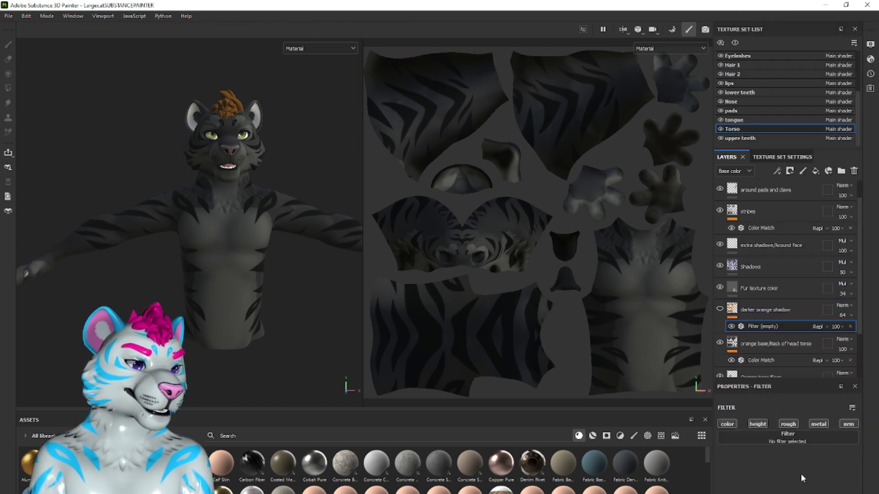
pyautogui.click(811, 440)
pyautogui.click(856, 366)
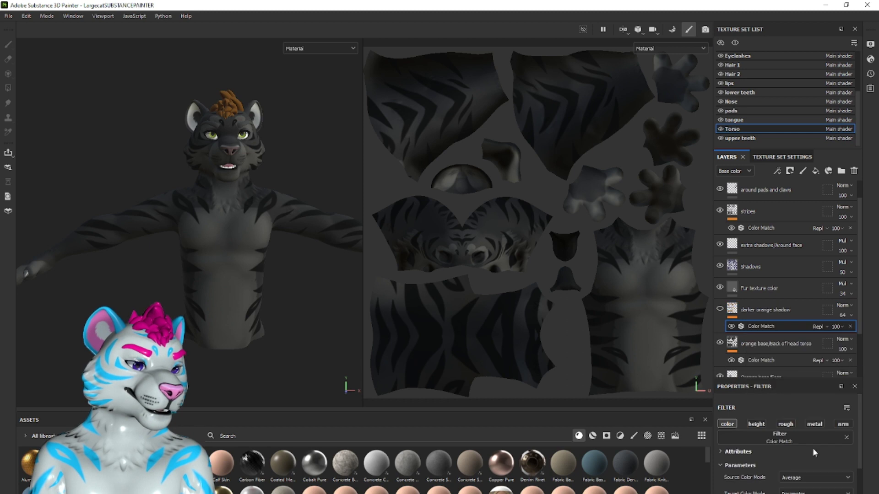
pyautogui.click(797, 493)
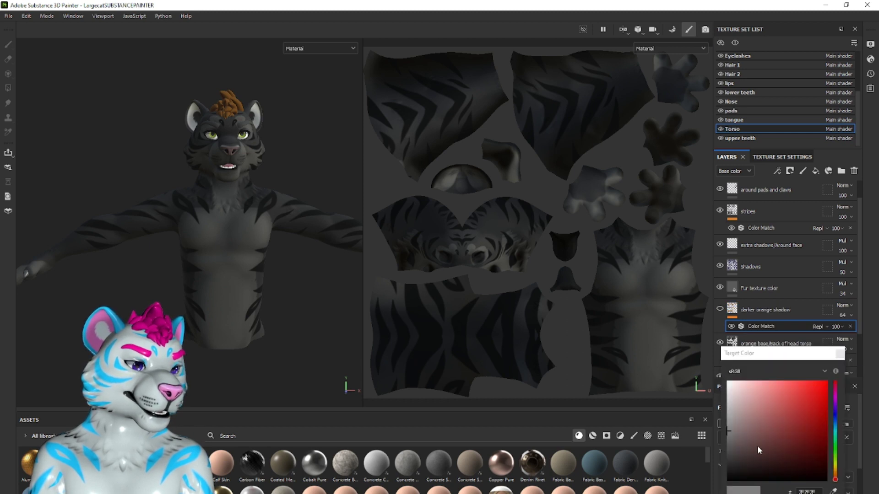
pyautogui.moveTo(729, 430); pyautogui.dragTo(729, 468)
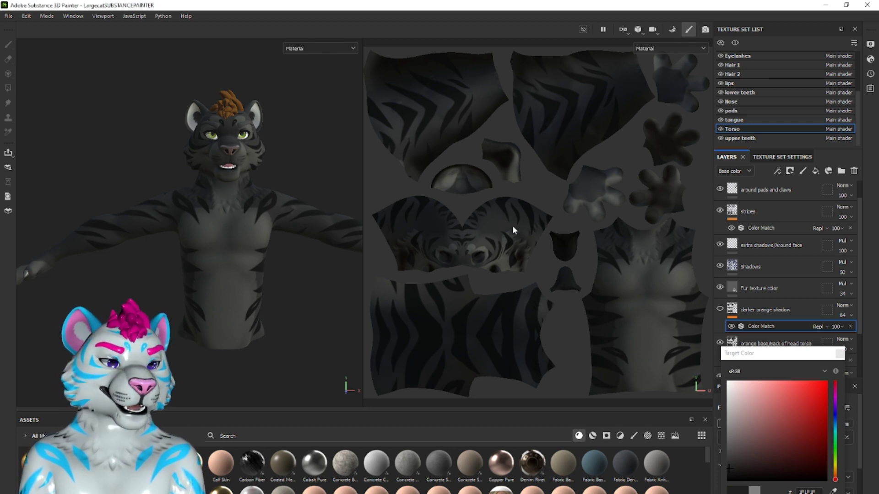
pyautogui.click(839, 353)
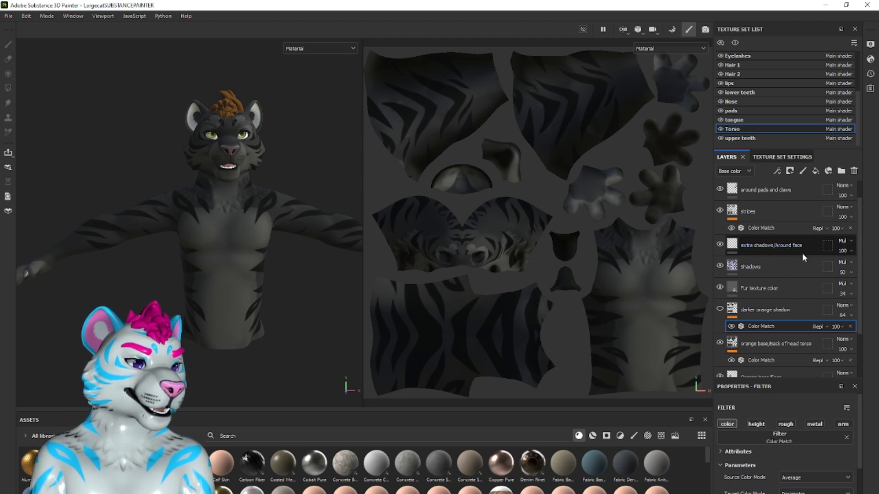
# Lower the Shadows layer's opacity to 25 and widen the 3D viewport to show the model's full arm span.
pyautogui.click(850, 272)
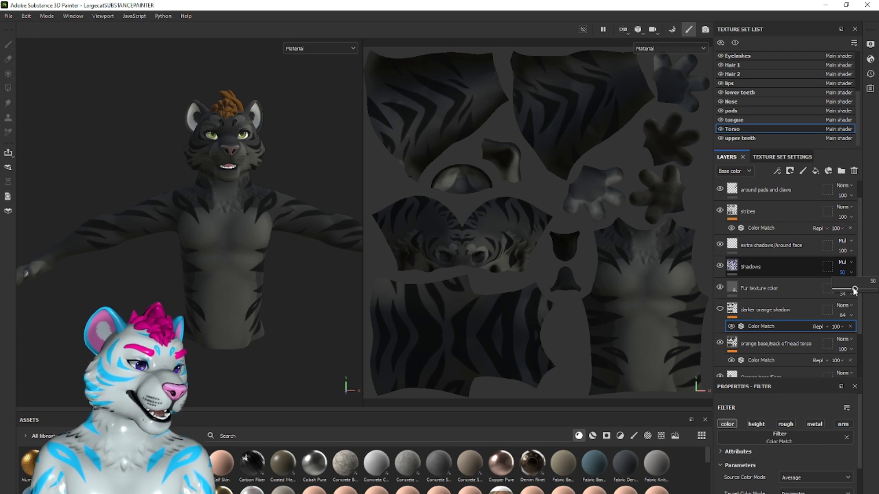
pyautogui.moveTo(853, 290); pyautogui.dragTo(845, 290)
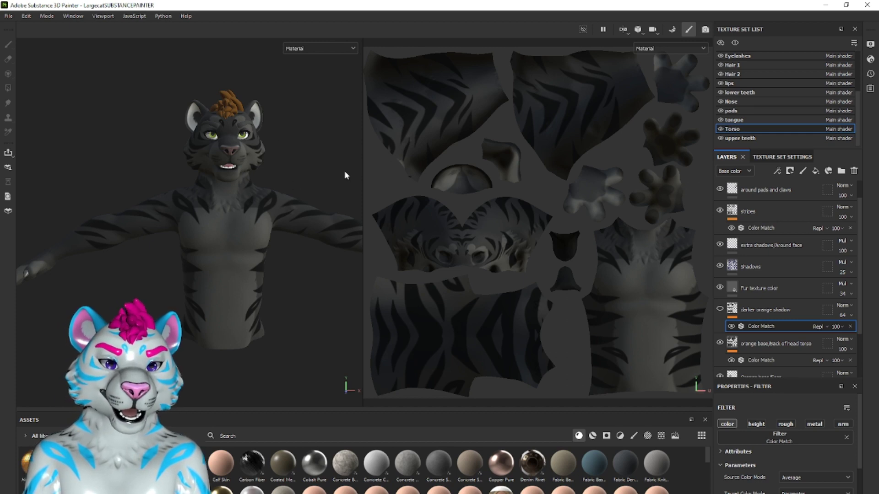
pyautogui.moveTo(363, 174); pyautogui.dragTo(534, 198)
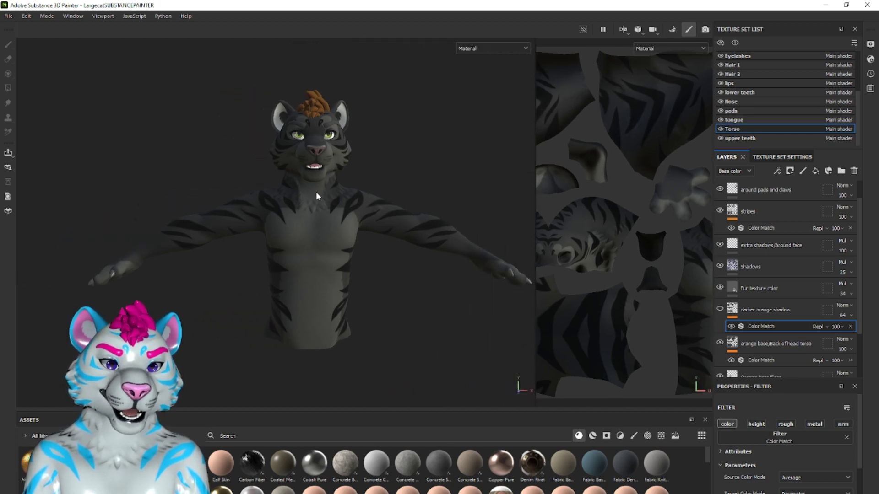
# Examine the recolored fur and stripes on the model's head, chest and arms in the 3D view.
pyautogui.moveTo(310, 193)
pyautogui.keyDown('alt'); pyautogui.mouseDown()
pyautogui.moveTo(391, 219)
pyautogui.moveTo(284, 246)
pyautogui.moveTo(213, 164)
pyautogui.moveTo(308, 200)
pyautogui.mouseUp(); pyautogui.keyUp('alt')
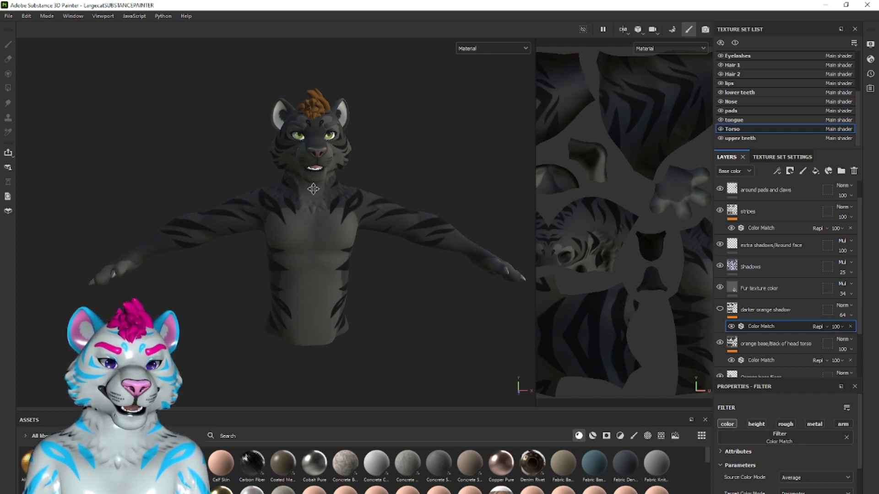
pyautogui.keyDown('alt'); pyautogui.moveTo(314, 191); pyautogui.dragTo(283, 186, button='middle'); pyautogui.keyUp('alt')
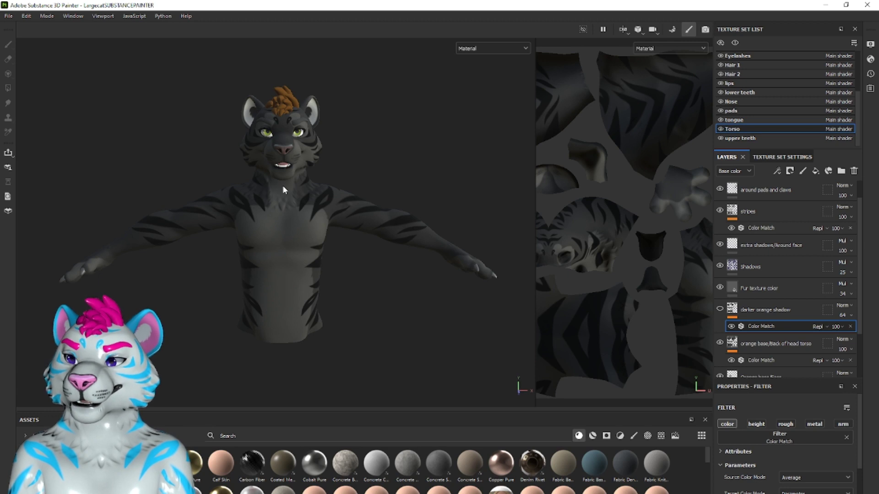
pyautogui.scroll(8, 283, 189)
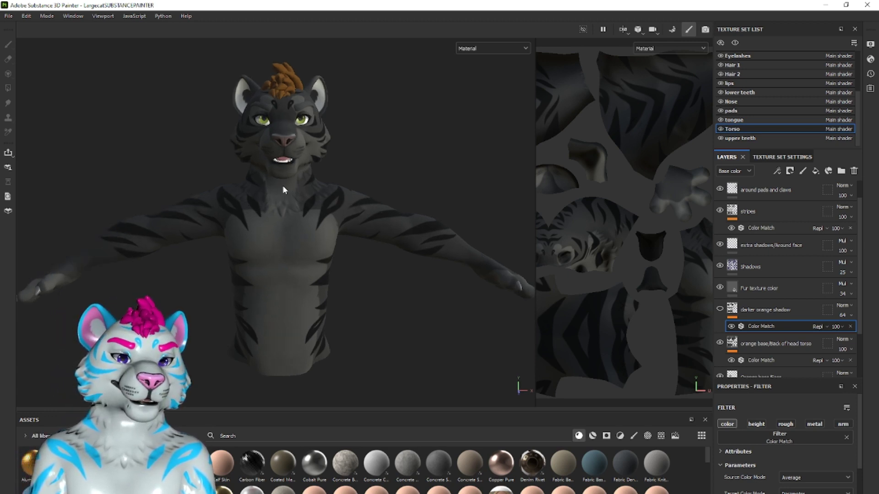
pyautogui.scroll(-5, 283, 189)
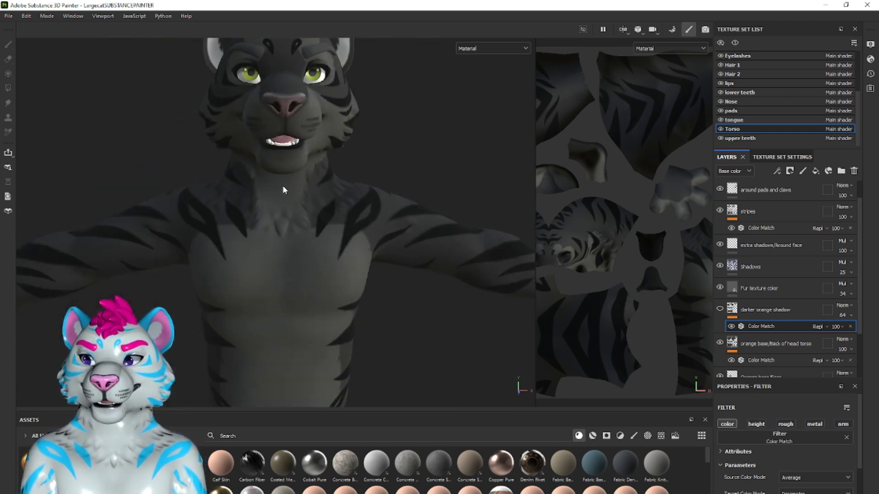
pyautogui.scroll(4, 283, 188)
pyautogui.scroll(-6, 283, 189)
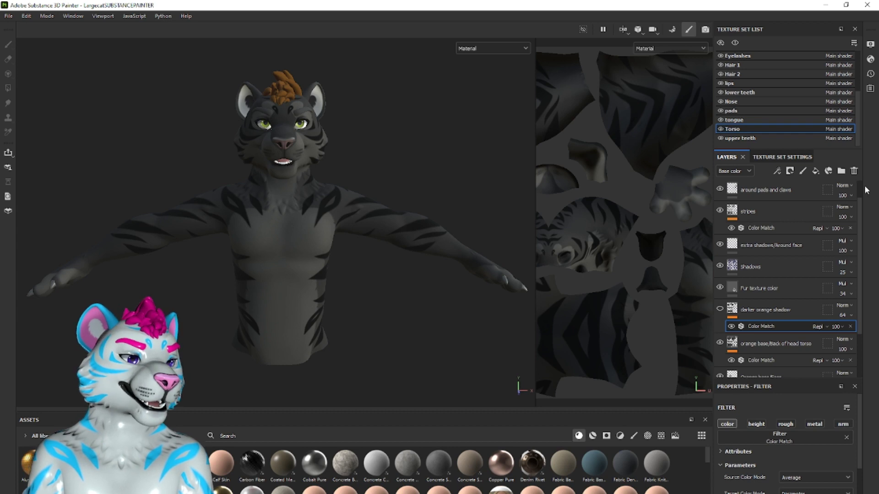
# Set the base color of the Hair 1 texture set's Hair Color layer to deep purple 300480 and copy the hex code.
pyautogui.click(737, 67)
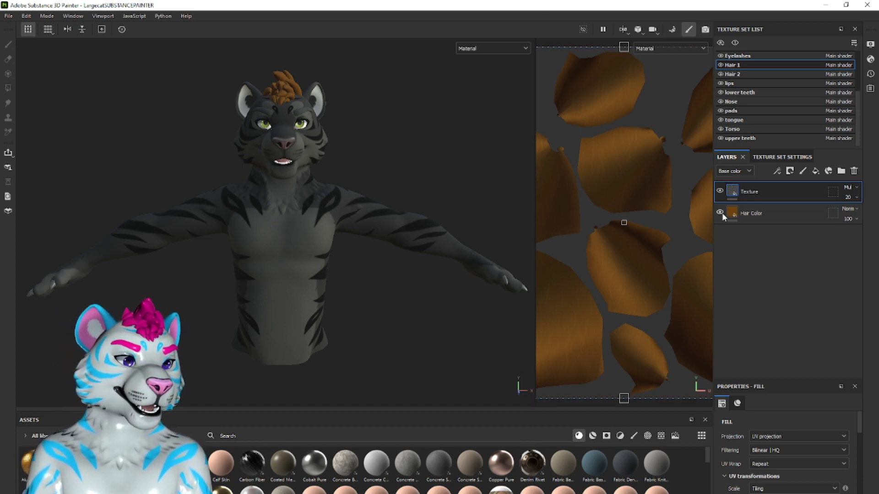
pyautogui.moveTo(733, 213)
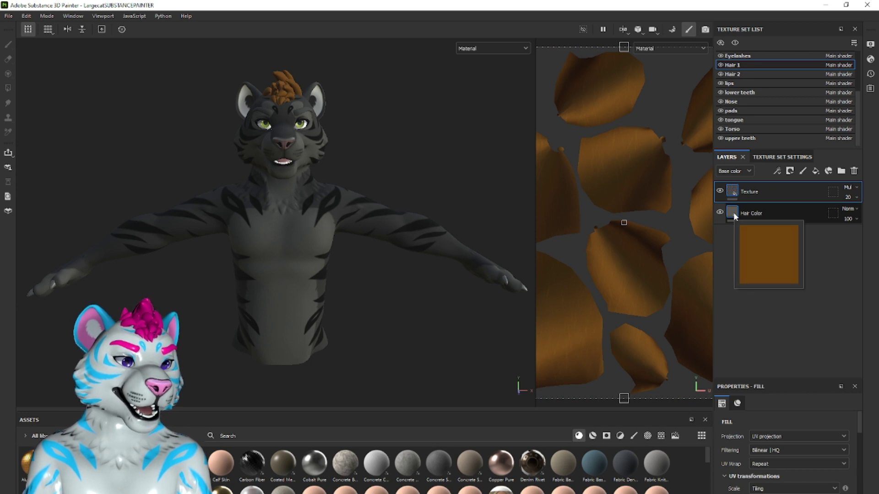
pyautogui.click(775, 211)
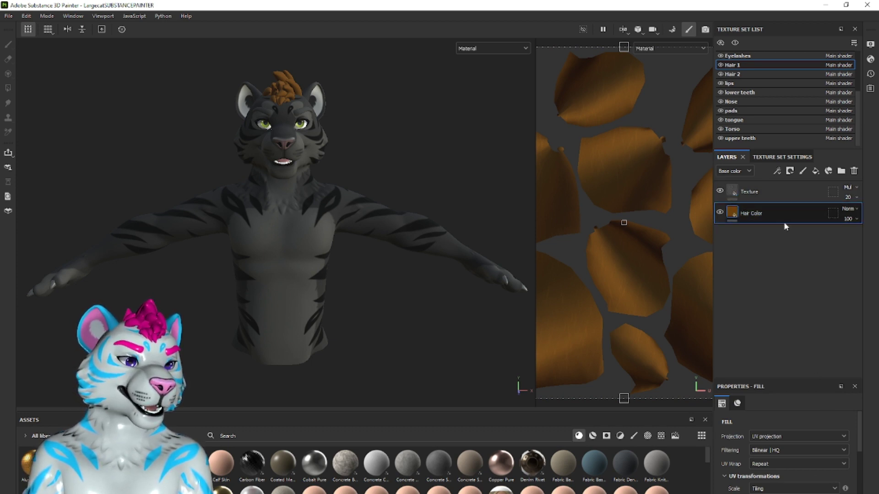
pyautogui.scroll(-3, 776, 451)
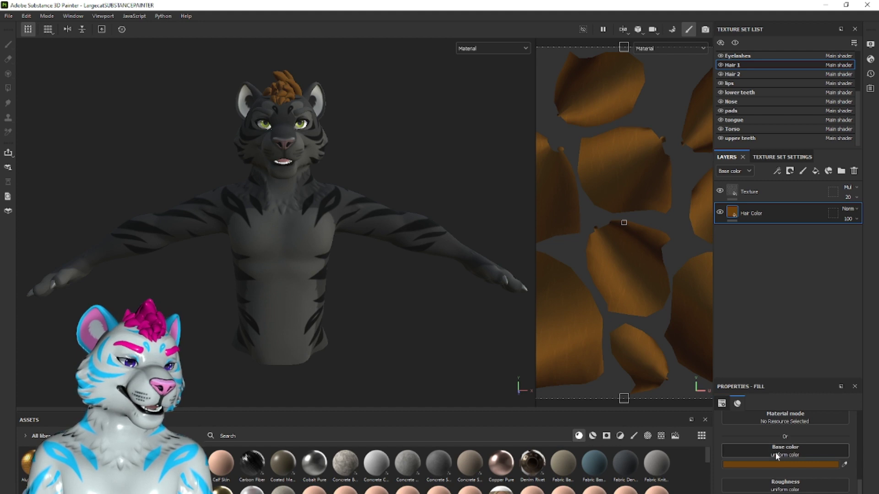
pyautogui.click(815, 463)
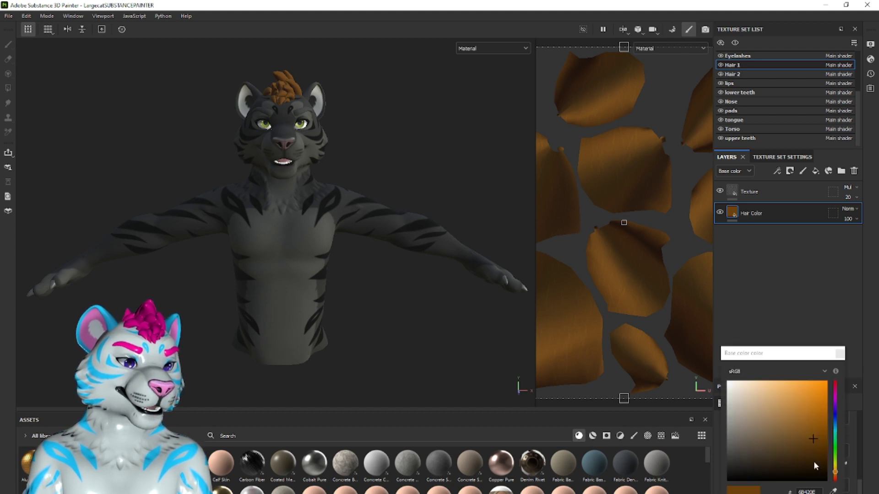
pyautogui.click(835, 410)
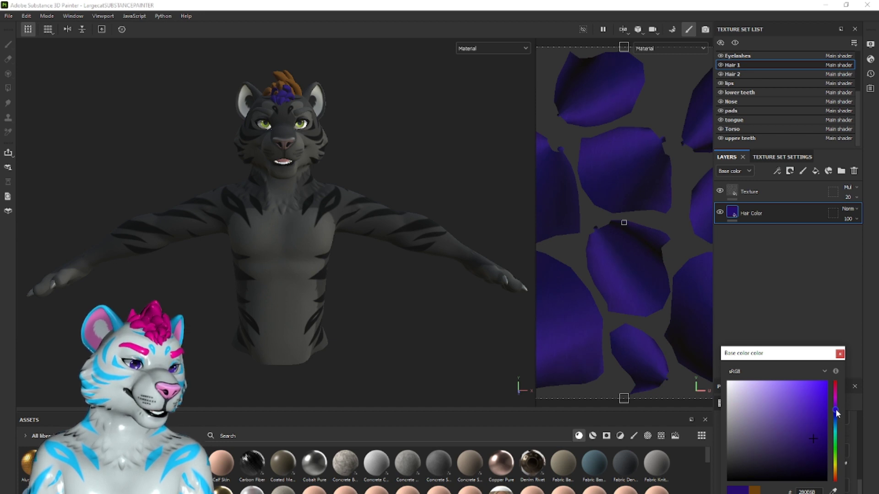
pyautogui.moveTo(836, 409); pyautogui.dragTo(836, 408)
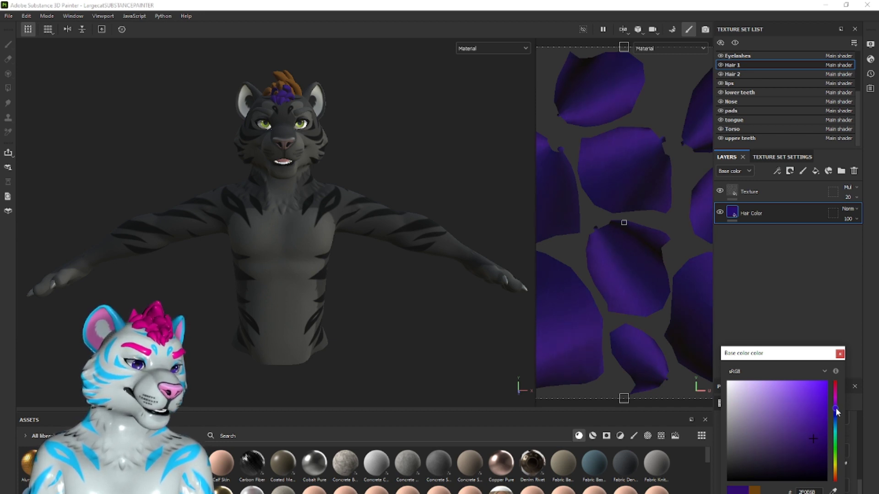
pyautogui.moveTo(813, 439); pyautogui.dragTo(828, 434)
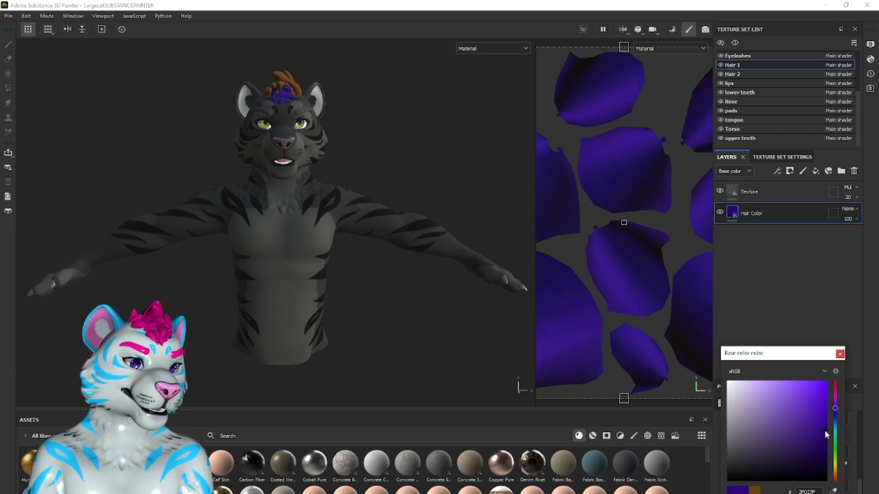
pyautogui.click(825, 431)
pyautogui.doubleClick(810, 491)
pyautogui.hotkey('ctrl', 'c')
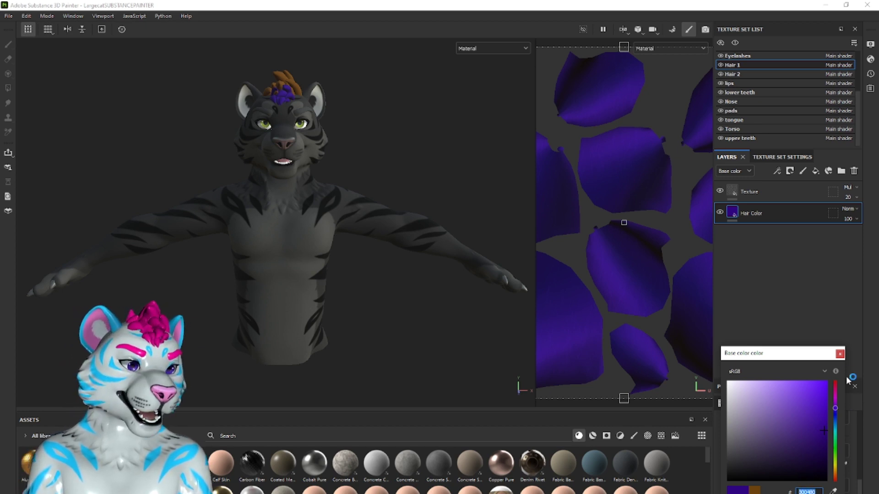
pyautogui.click(841, 354)
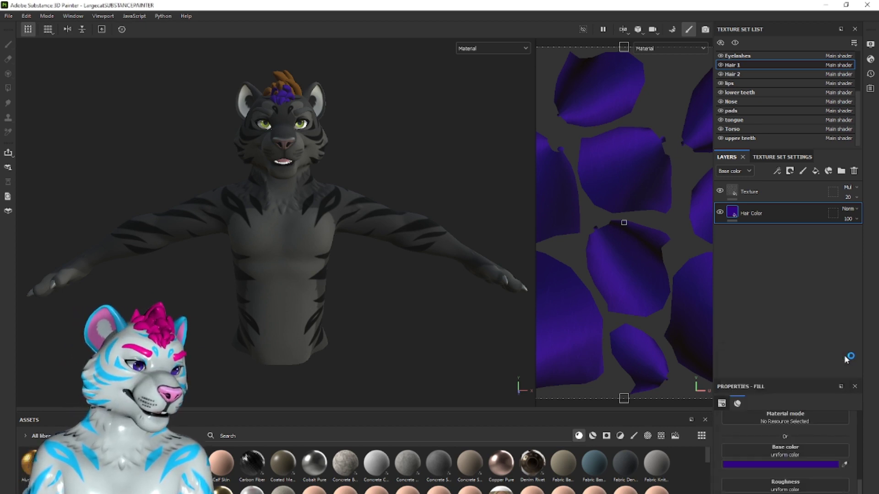
# Set the base color of the Hair 2 texture set's Hair Color layer to the copied deep purple 300480.
pyautogui.click(776, 74)
pyautogui.click(770, 212)
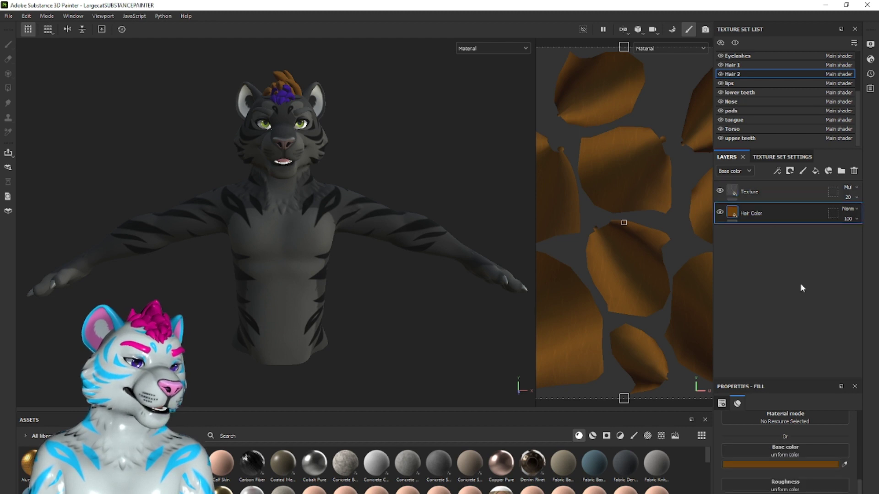
pyautogui.click(815, 465)
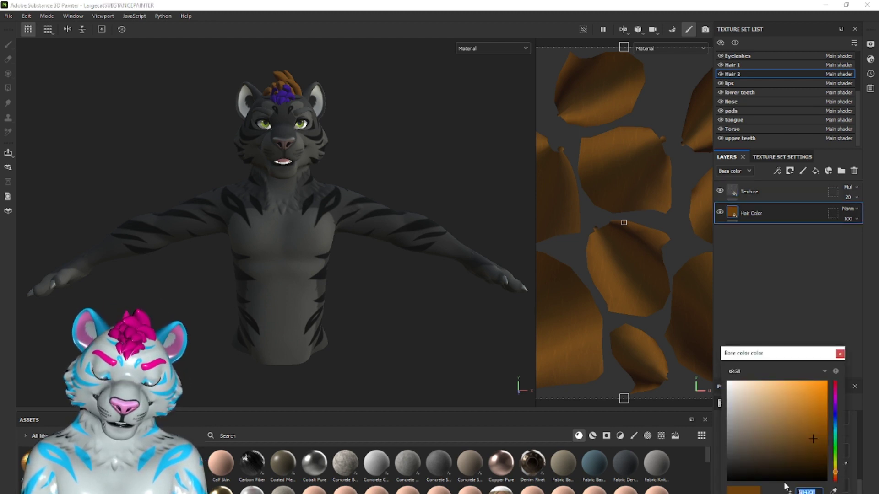
pyautogui.hotkey('ctrl', 'v')
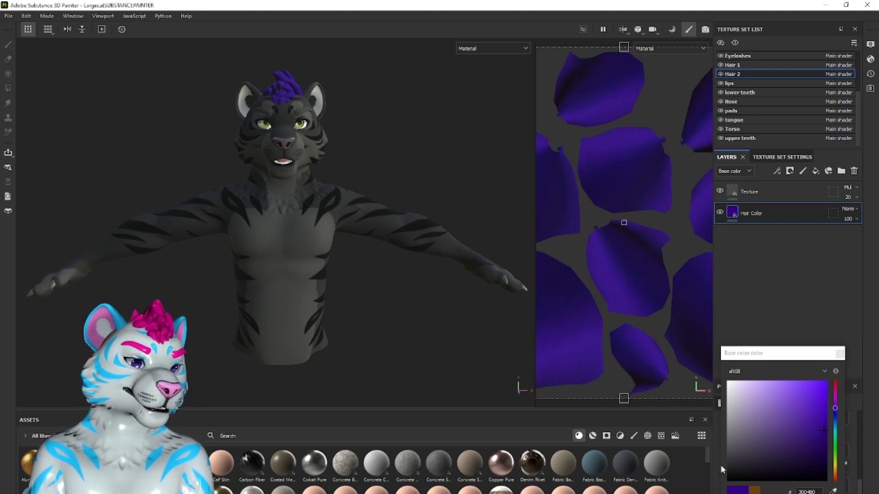
pyautogui.click(840, 352)
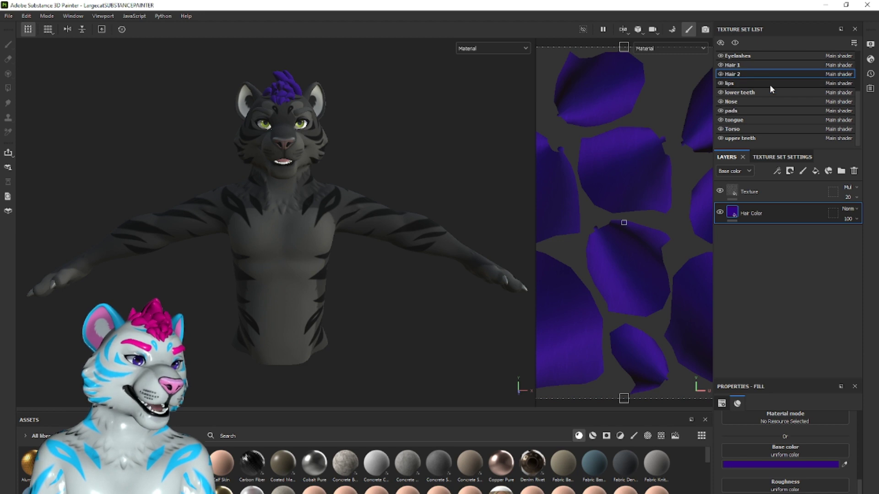
# Recolor the Eye 1 iris teal by setting the hue of the Iris/Pupil layer's HSL Perceptive filter to 0.189.
pyautogui.scroll(3, 770, 91)
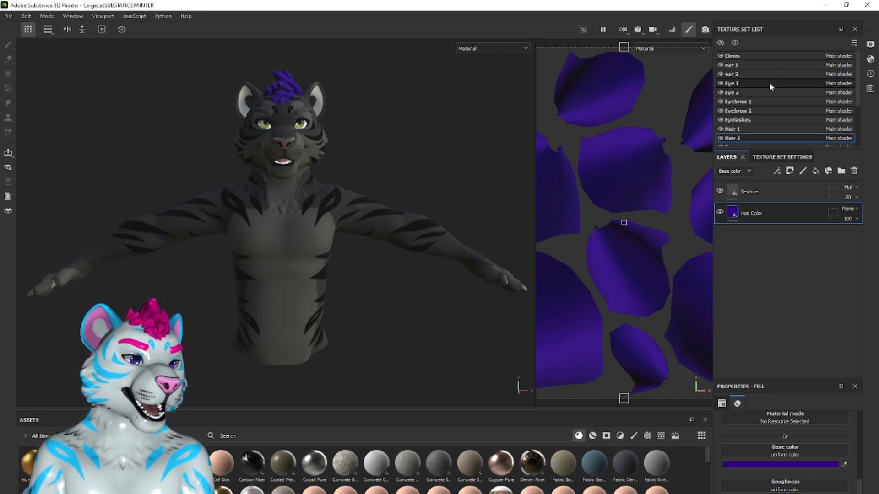
pyautogui.click(769, 82)
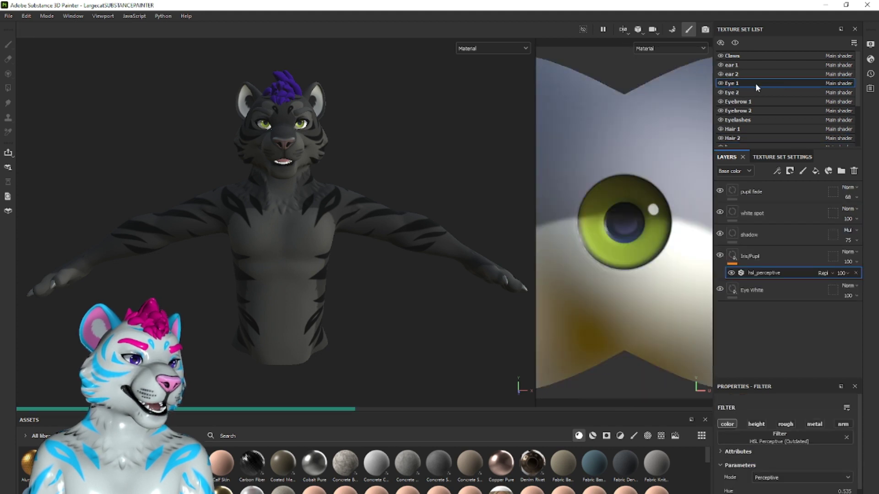
pyautogui.moveTo(535, 155); pyautogui.dragTo(276, 188)
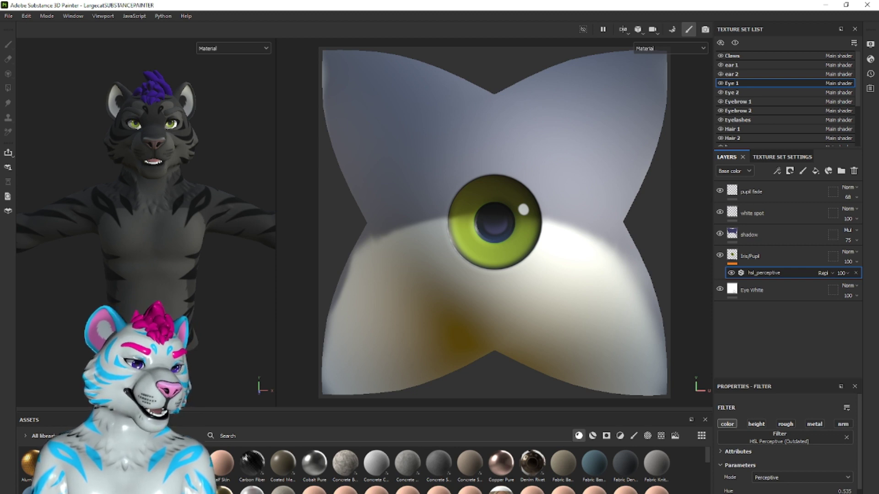
pyautogui.moveTo(793, 493); pyautogui.dragTo(748, 493)
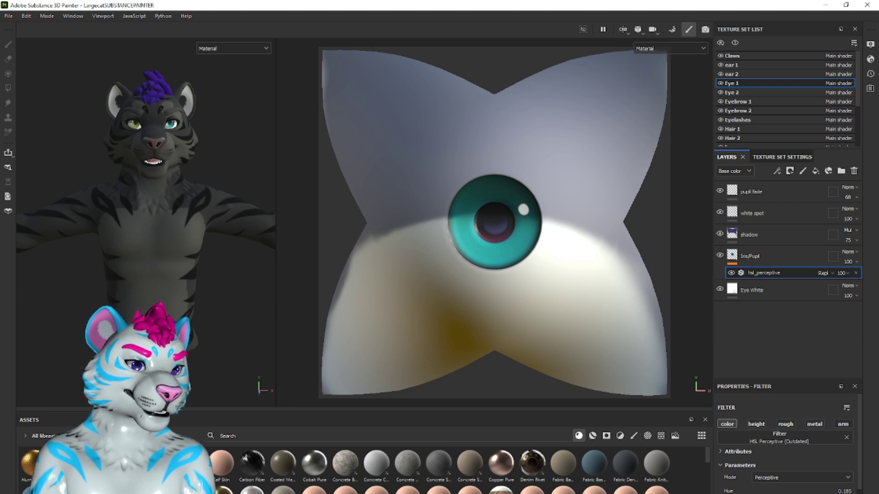
pyautogui.moveTo(748, 493); pyautogui.dragTo(750, 493)
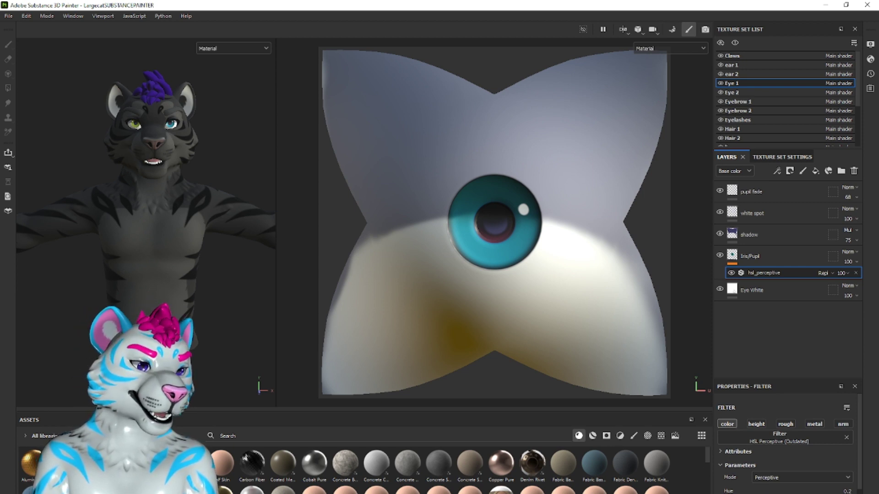
pyautogui.moveTo(749, 493); pyautogui.dragTo(749, 493)
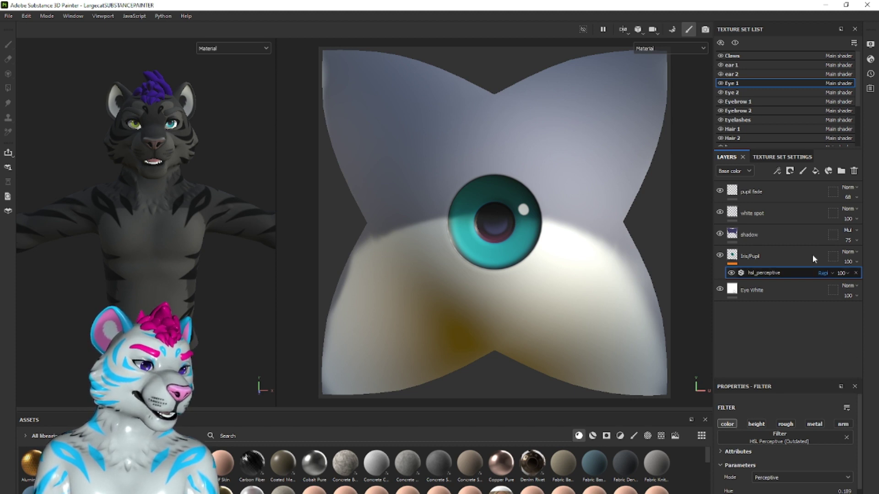
# Recolor the Eye 2 iris teal by setting its Iris/Pupil layer's HSL Perceptive filter hue to 0.195.
pyautogui.click(748, 90)
pyautogui.click(793, 270)
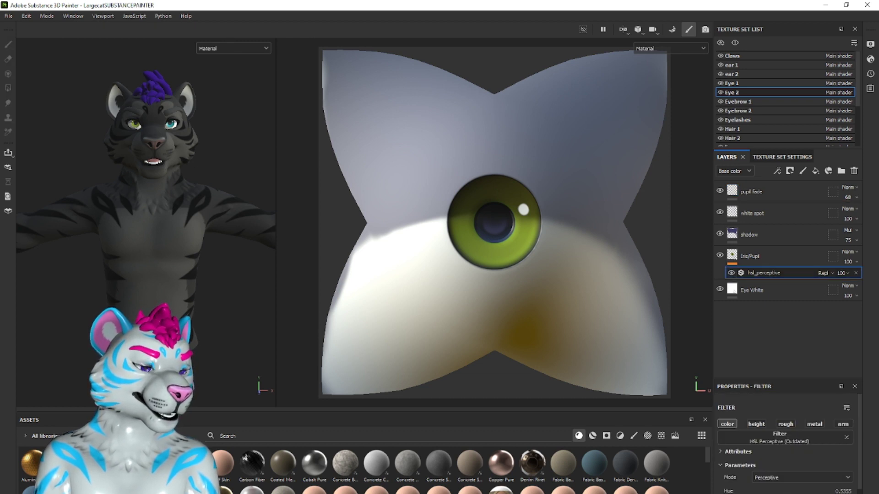
pyautogui.moveTo(792, 493); pyautogui.dragTo(751, 493)
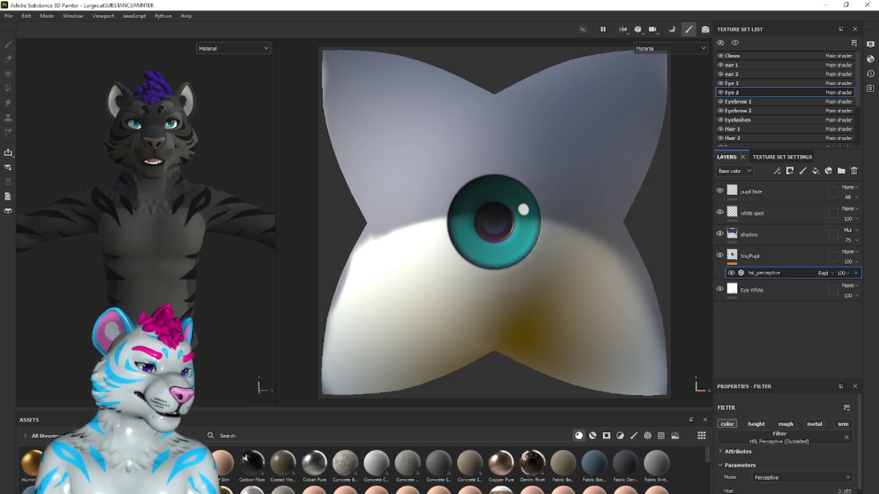
# Add a Color Match filter to the Inner ear layer of the ear 1 texture set.
pyautogui.click(748, 64)
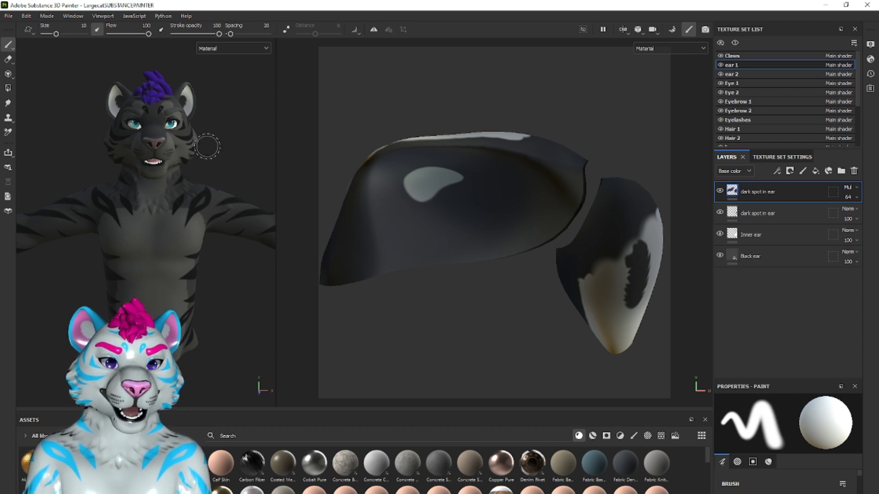
pyautogui.click(770, 235)
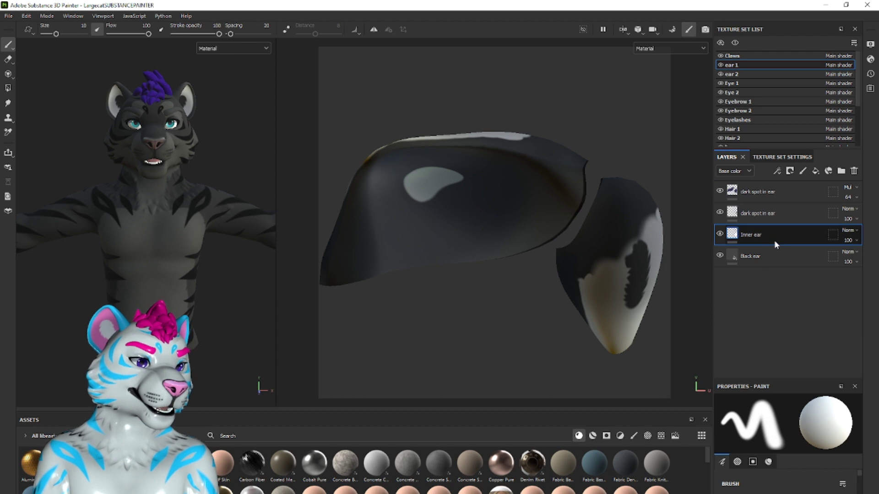
pyautogui.rightClick(774, 240)
pyautogui.click(771, 394)
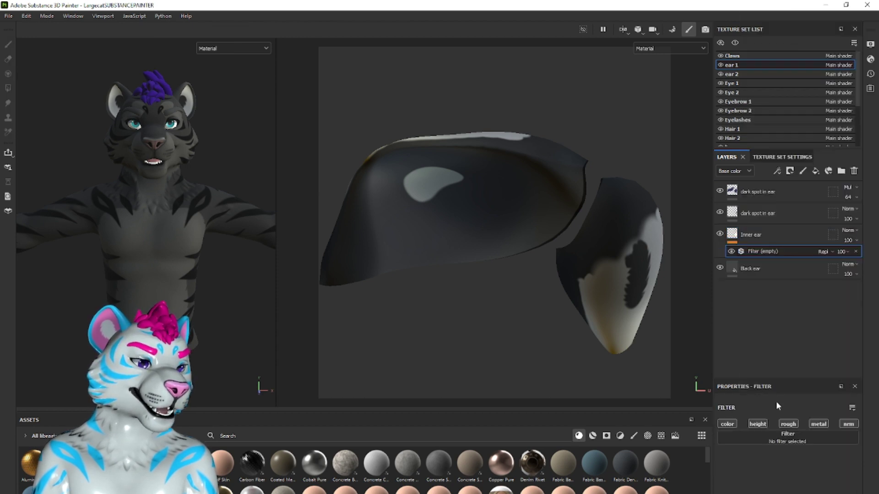
pyautogui.click(781, 436)
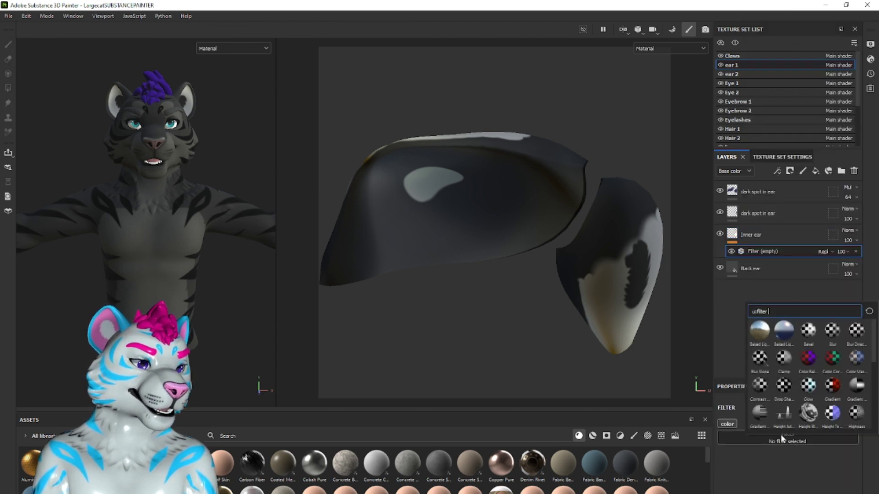
pyautogui.click(855, 358)
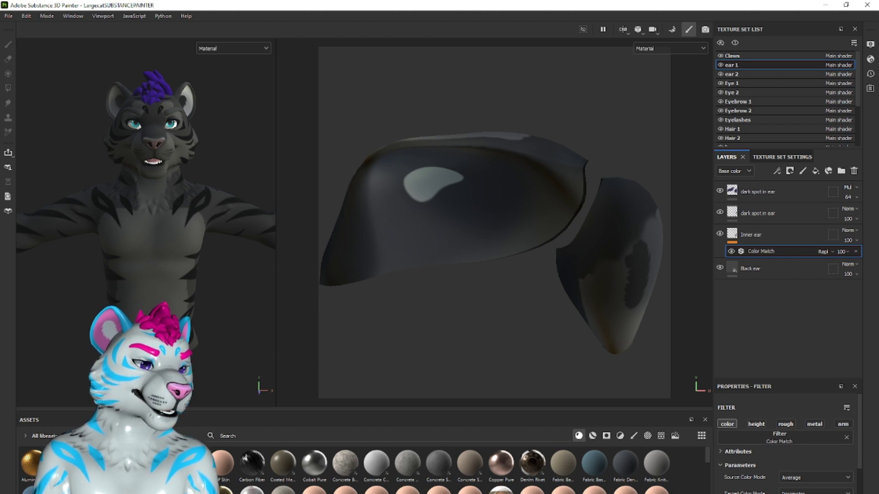
# Set the ear 1 Color Match filter's target color to light pink FCB3E1 and copy the hex code.
pyautogui.click(811, 493)
pyautogui.click(760, 384)
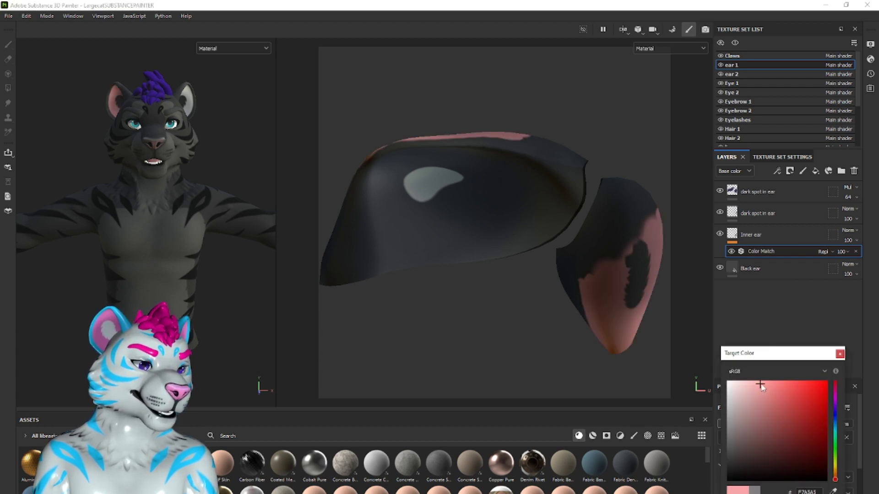
pyautogui.click(836, 396)
pyautogui.moveTo(835, 397); pyautogui.dragTo(834, 396)
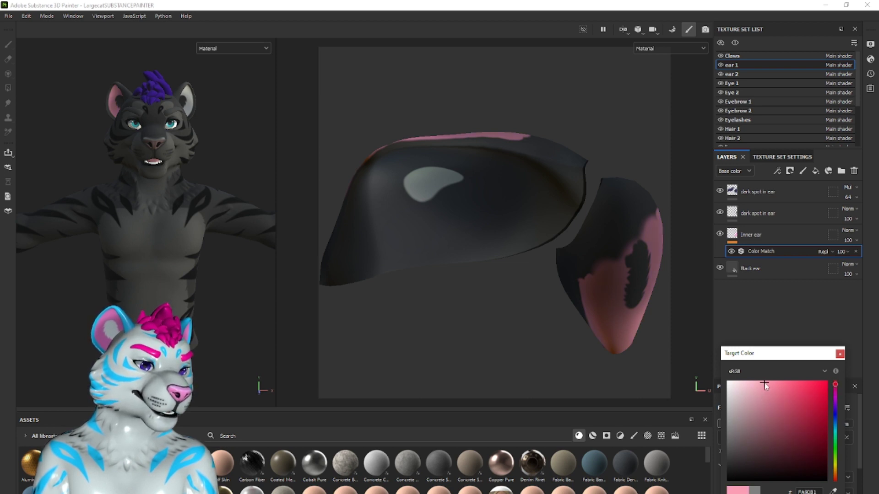
pyautogui.moveTo(766, 386); pyautogui.dragTo(758, 386)
pyautogui.moveTo(835, 387); pyautogui.dragTo(836, 393)
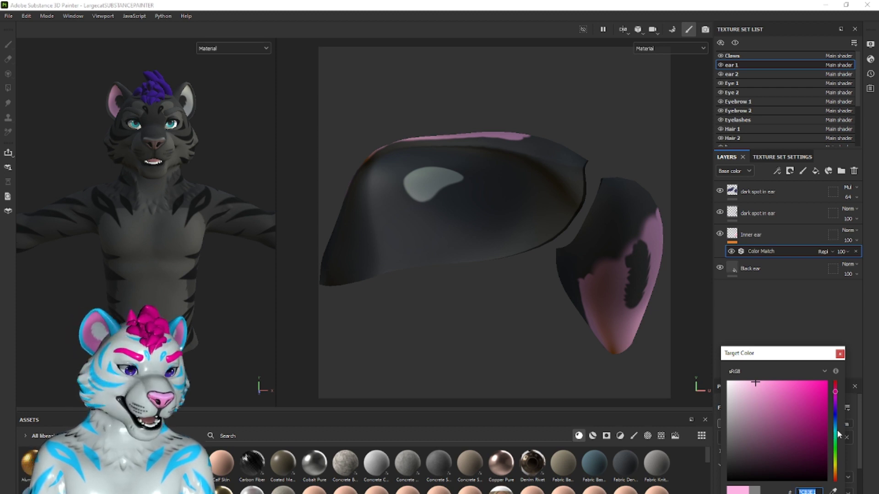
# Add a Color Match filter to the Inner ear layer of the ear 2 texture set.
pyautogui.click(752, 76)
pyautogui.click(752, 74)
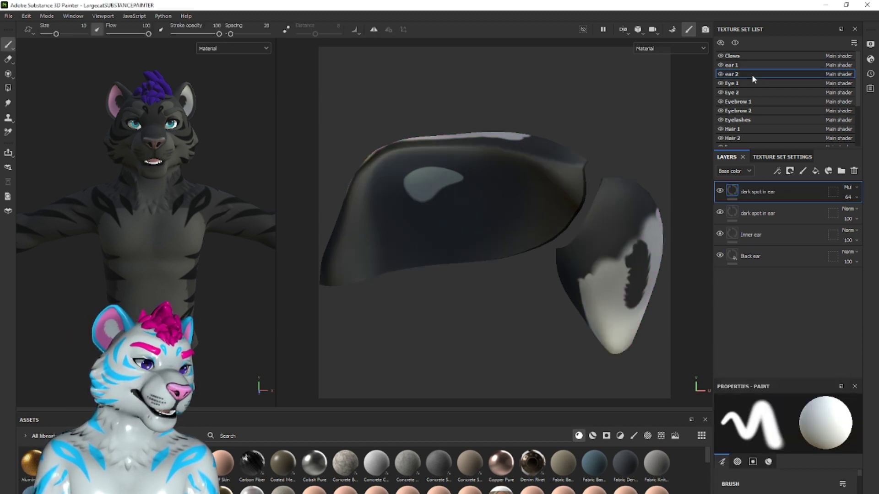
pyautogui.click(794, 234)
pyautogui.rightClick(794, 234)
pyautogui.click(781, 395)
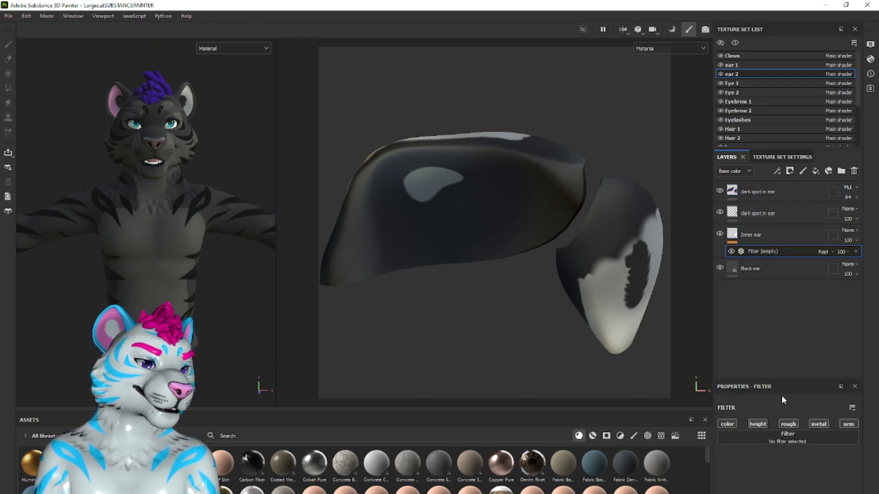
pyautogui.click(810, 439)
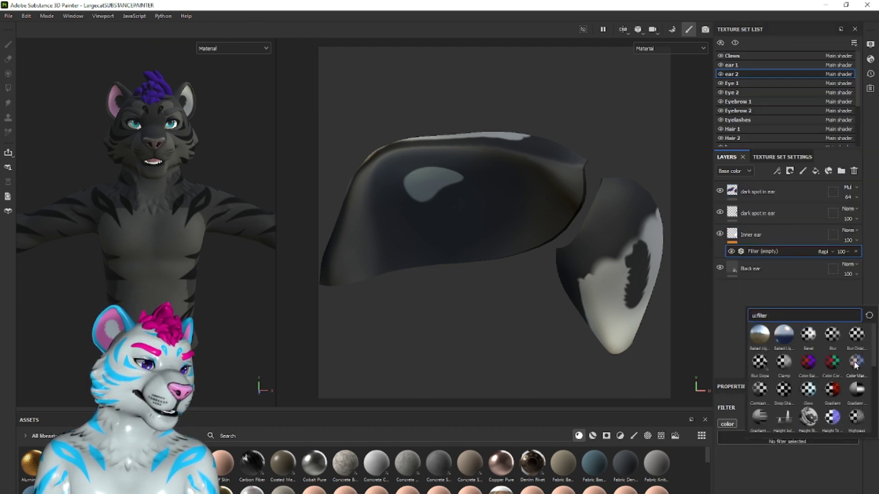
pyautogui.click(859, 364)
# Set the ear 2 Color Match filter's target color to the same light pink, FCB3E1.
pyautogui.click(815, 493)
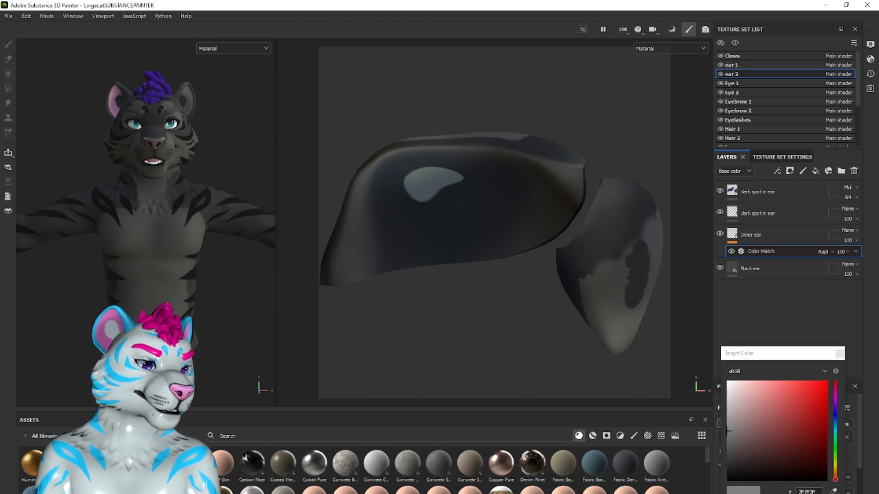
pyautogui.write('FCB3E1')
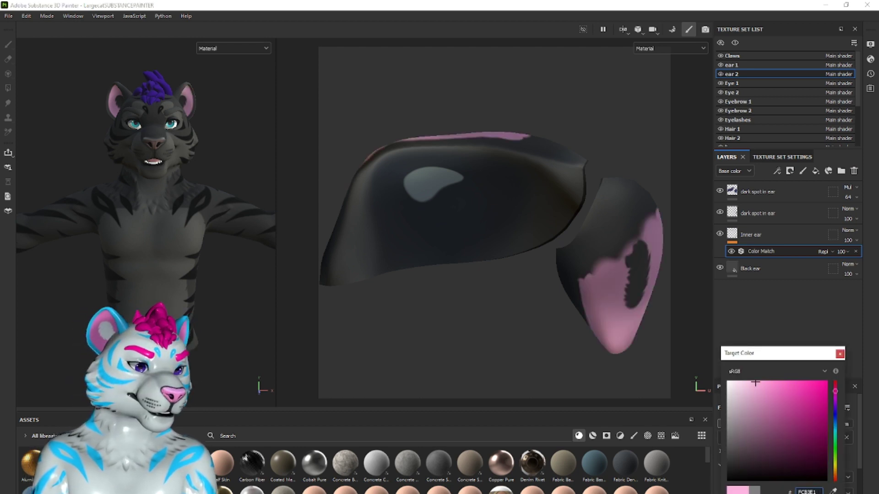
pyautogui.click(839, 353)
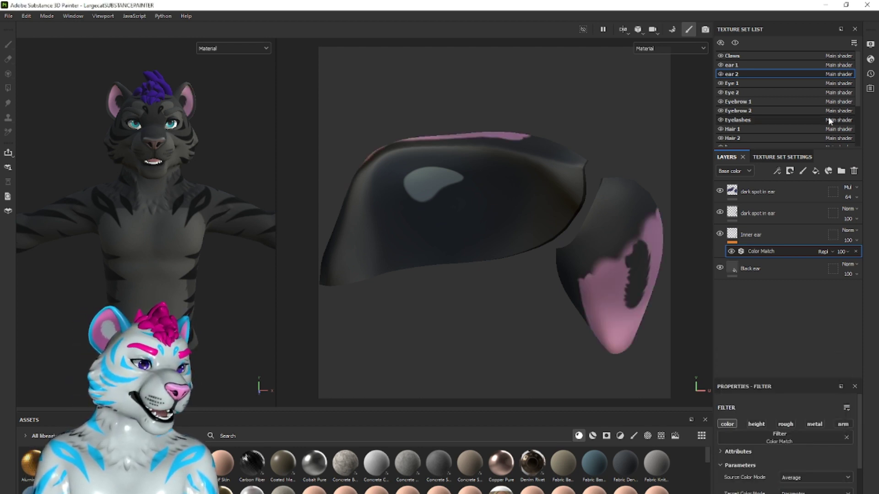
# View the backs of the ears and toggle the two ear 2 dark spot layers' visibility to identify what each one colors.
pyautogui.keyDown('alt'); pyautogui.moveTo(182, 172); pyautogui.dragTo(91, 173); pyautogui.keyUp('alt')
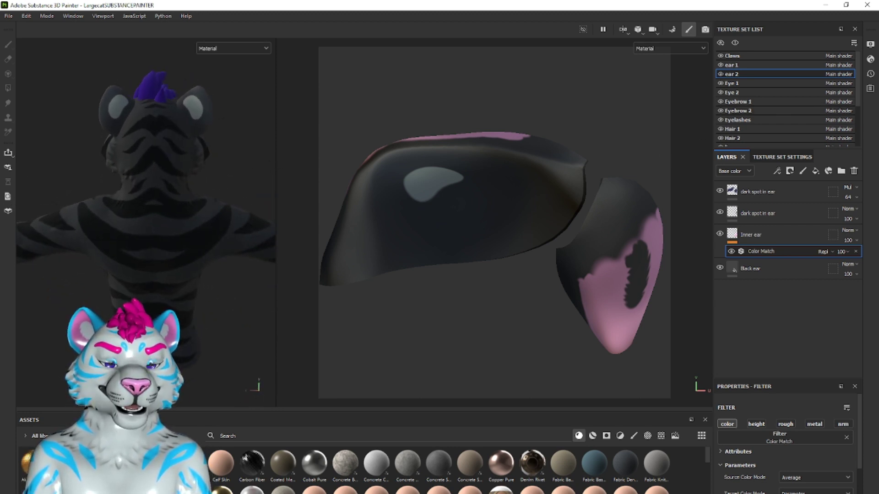
pyautogui.click(785, 214)
pyautogui.rightClick(785, 213)
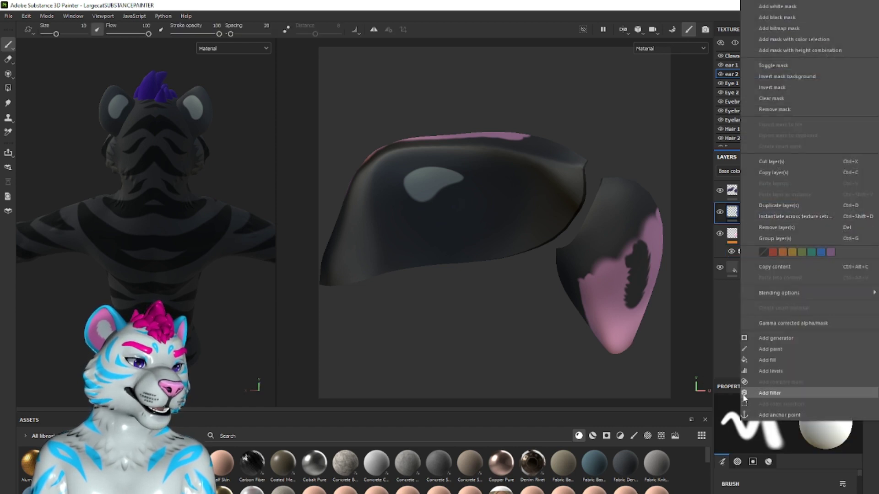
pyautogui.click(720, 320)
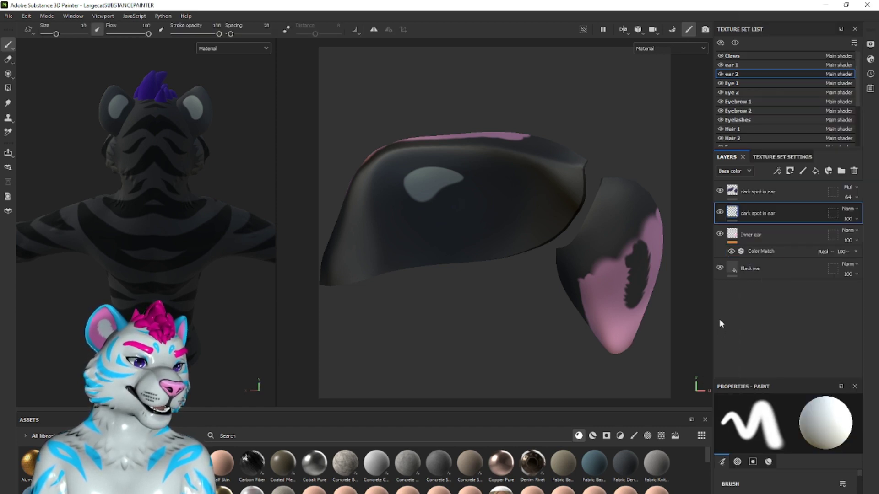
pyautogui.click(719, 191)
pyautogui.click(719, 191)
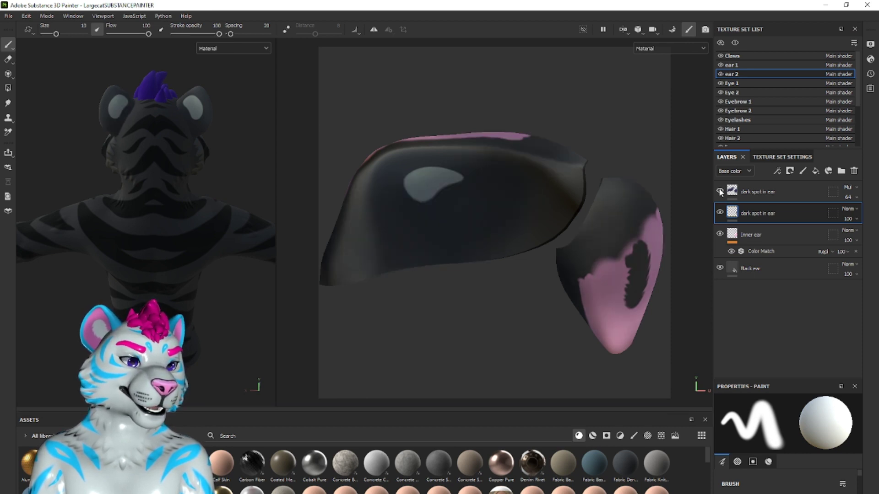
pyautogui.click(720, 213)
pyautogui.click(719, 213)
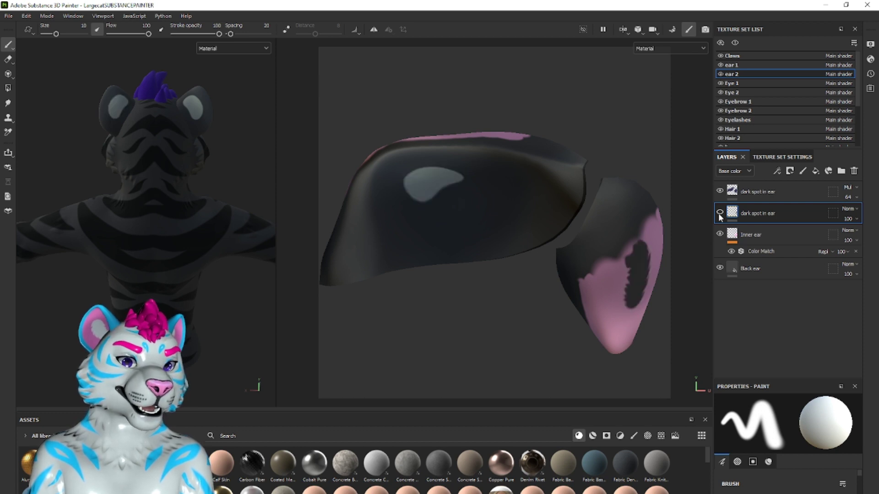
pyautogui.click(719, 213)
pyautogui.click(719, 213)
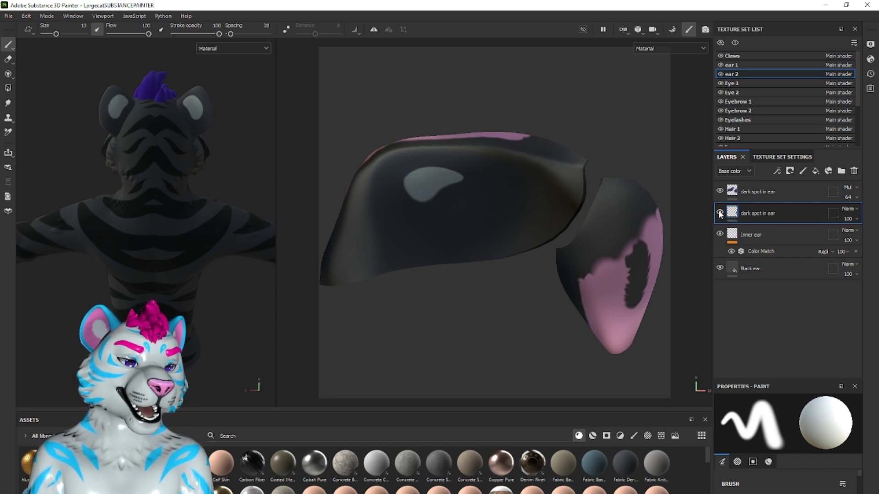
# Add a Color Match filter to the Normal-blended dark spot in ear layer of the ear 2 texture set.
pyautogui.rightClick(778, 212)
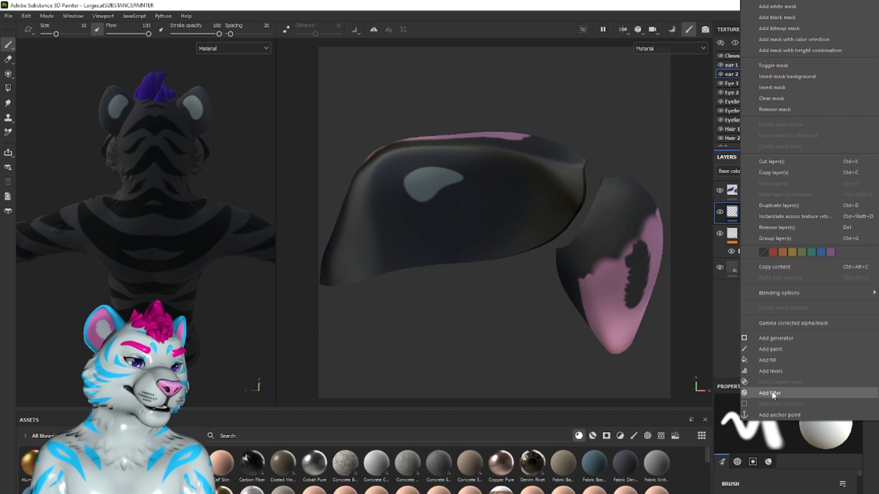
pyautogui.click(771, 393)
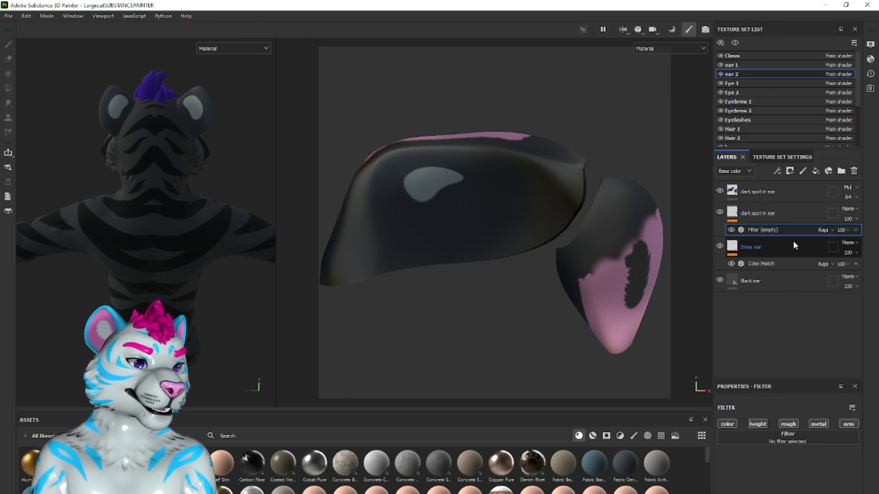
pyautogui.click(796, 434)
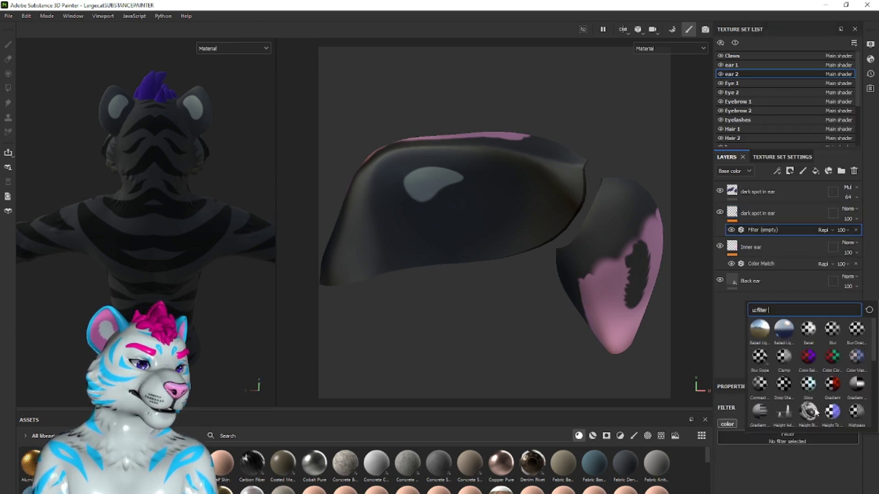
pyautogui.click(854, 366)
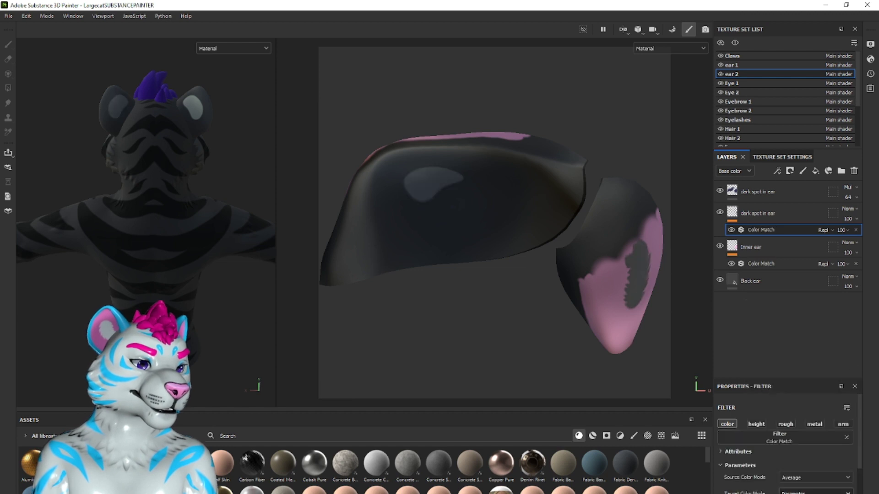
# Set the ear 2 dark spot's Color Match target color to the near-black sampled from a fur stripe on the model's back.
pyautogui.click(798, 406)
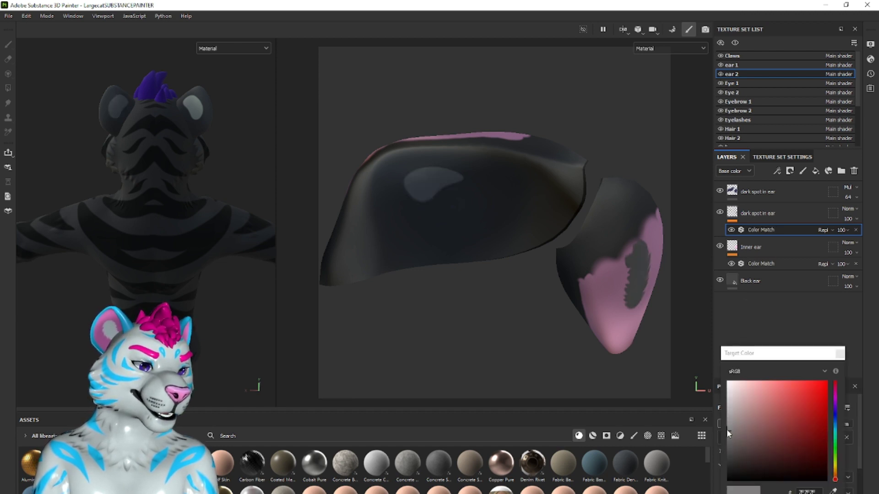
pyautogui.moveTo(727, 431); pyautogui.dragTo(726, 488)
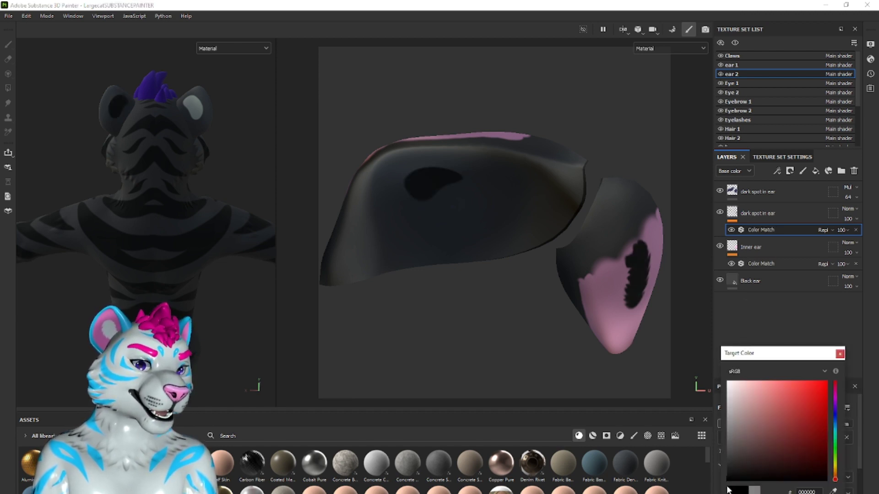
pyautogui.click(833, 490)
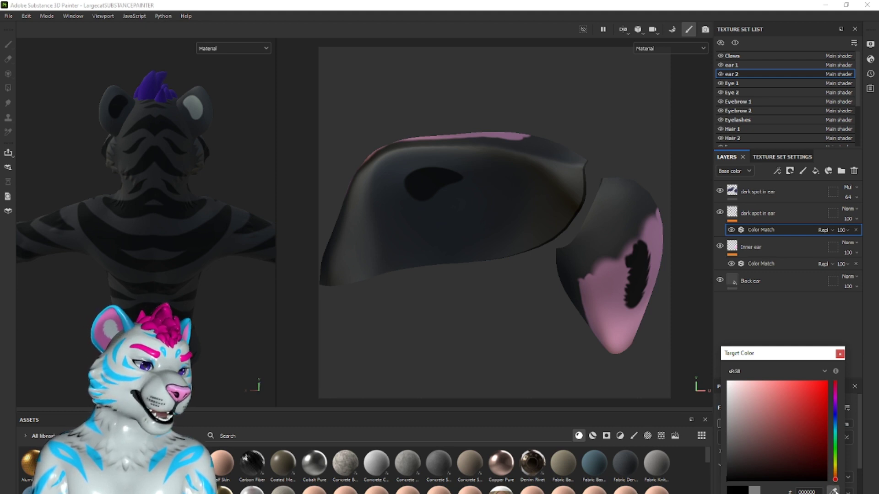
pyautogui.click(210, 234)
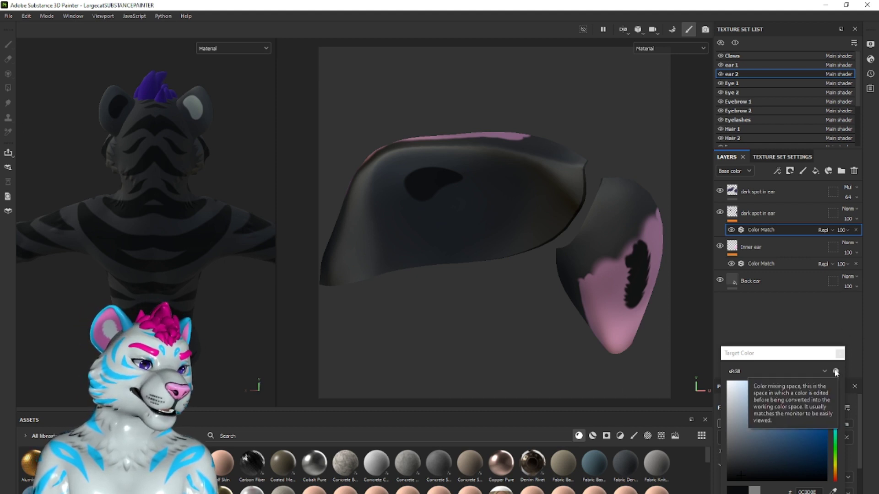
pyautogui.click(817, 298)
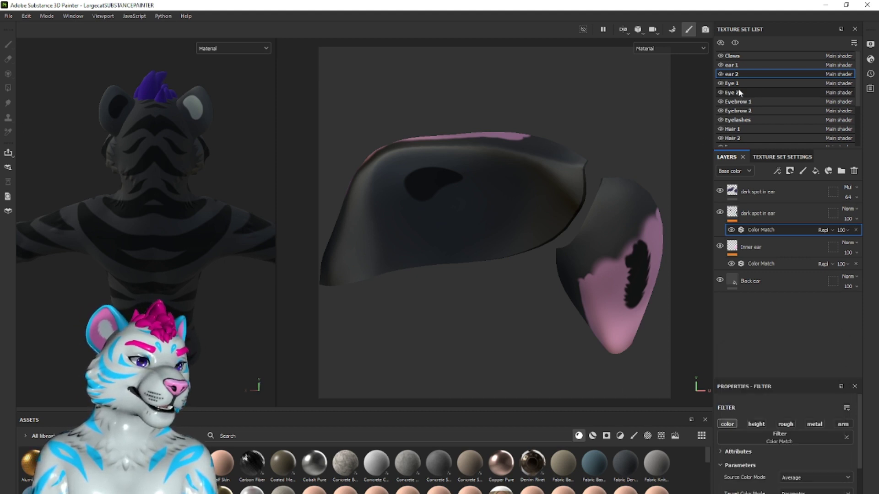
# Add a Color Match filter to ear 1's Normal-blended dark spot in ear layer and sample its target color from the model's near-black back fur.
pyautogui.click(743, 67)
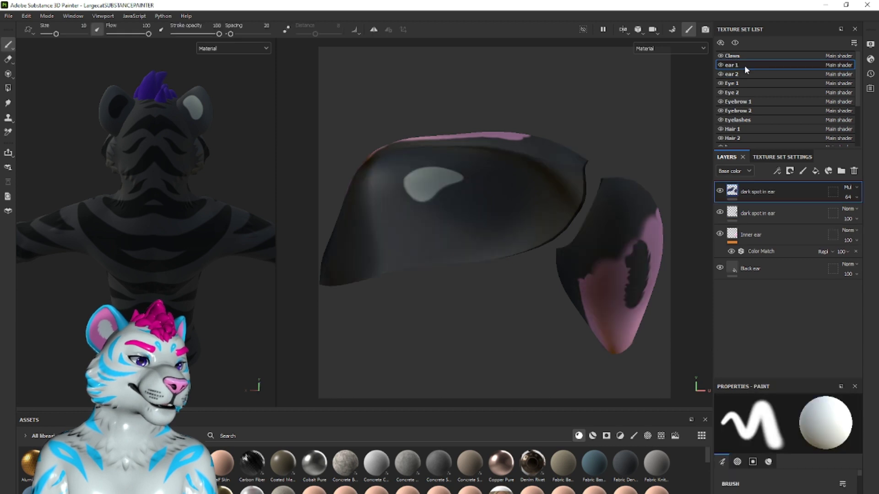
pyautogui.click(788, 210)
pyautogui.rightClick(789, 210)
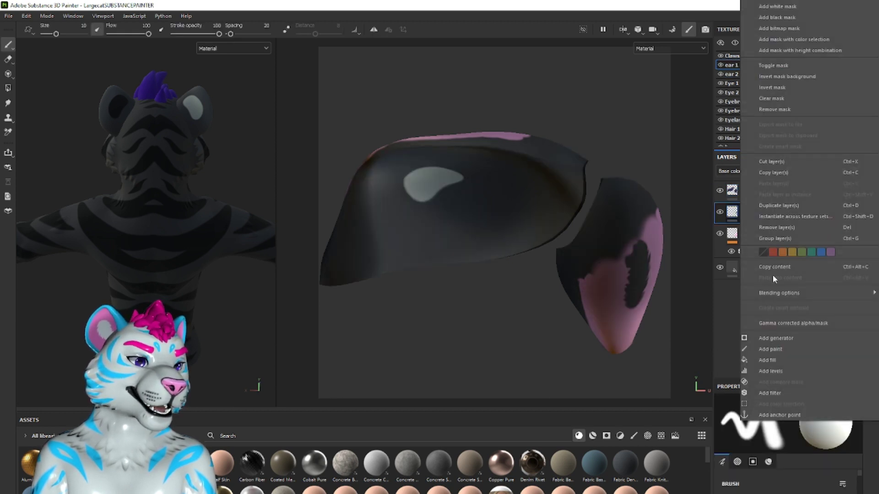
pyautogui.click(775, 393)
pyautogui.click(809, 441)
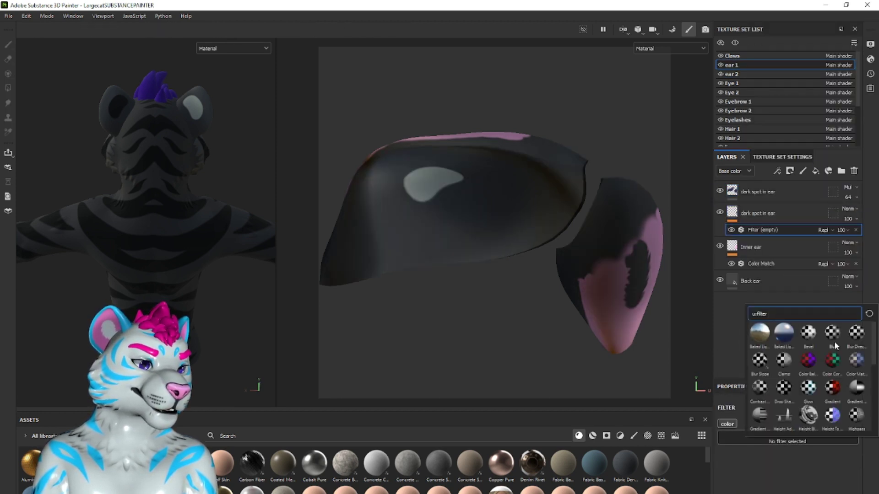
pyautogui.click(855, 361)
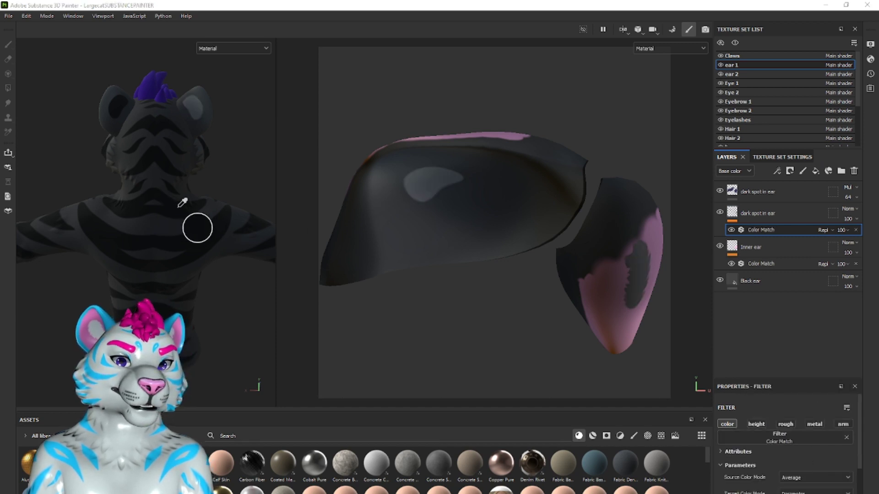
pyautogui.keyDown('alt'); pyautogui.moveTo(247, 201); pyautogui.dragTo(6, 178); pyautogui.keyUp('alt')
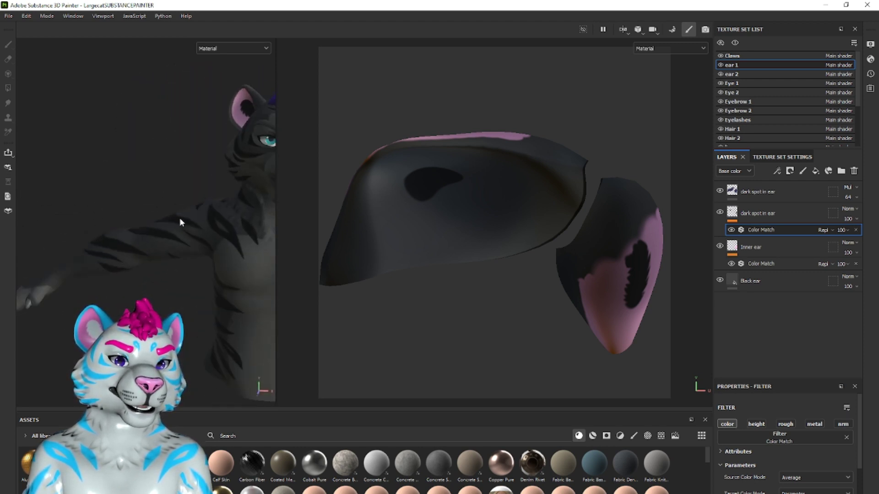
pyautogui.keyDown('alt'); pyautogui.moveTo(177, 217); pyautogui.dragTo(76, 214); pyautogui.keyUp('alt')
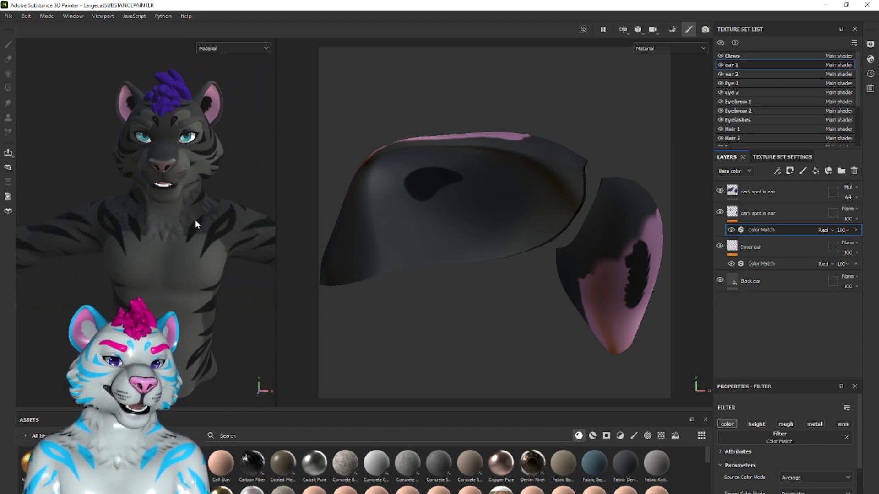
pyautogui.keyDown('alt'); pyautogui.moveTo(195, 220); pyautogui.dragTo(182, 232); pyautogui.keyUp('alt')
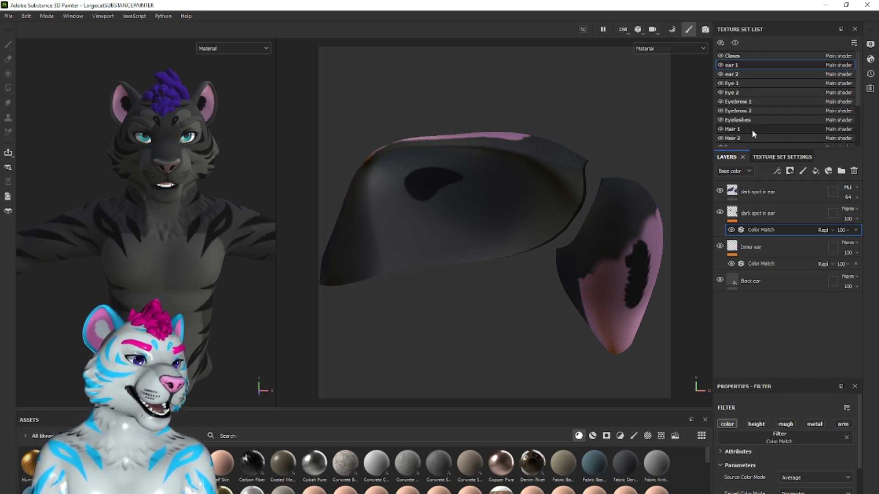
# Set the base color of the Nose color fill layer in the Nose texture set to light pink F09999.
pyautogui.scroll(-3, 762, 110)
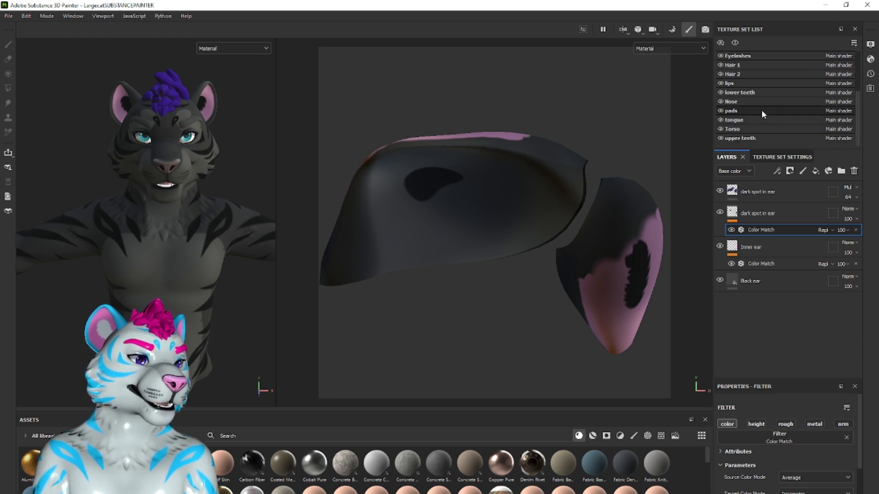
pyautogui.click(756, 103)
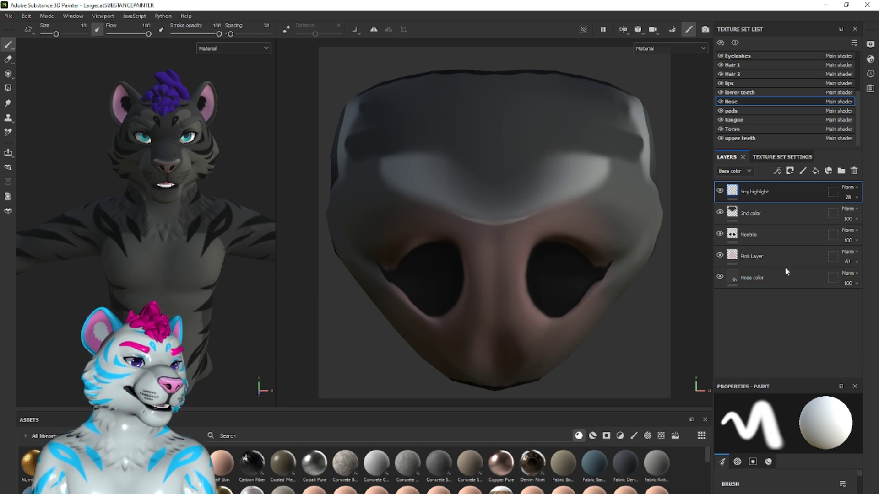
pyautogui.click(795, 281)
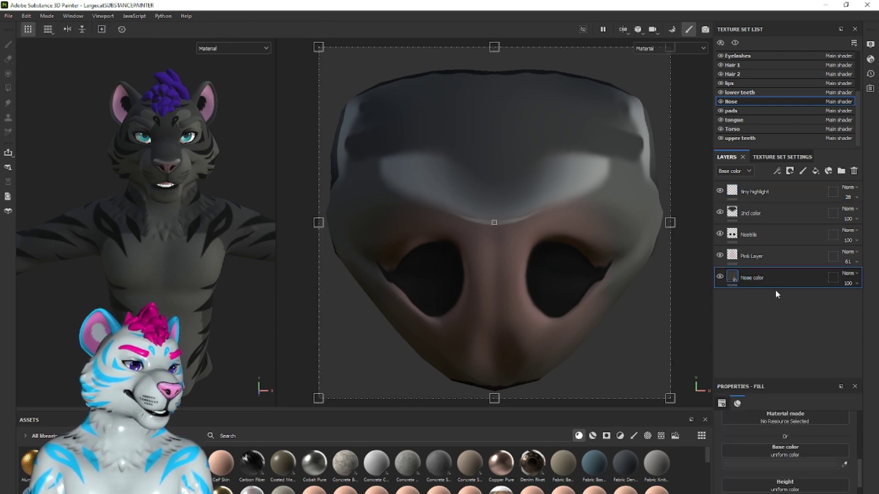
pyautogui.click(806, 464)
pyautogui.click(754, 387)
pyautogui.moveTo(756, 388); pyautogui.dragTo(762, 389)
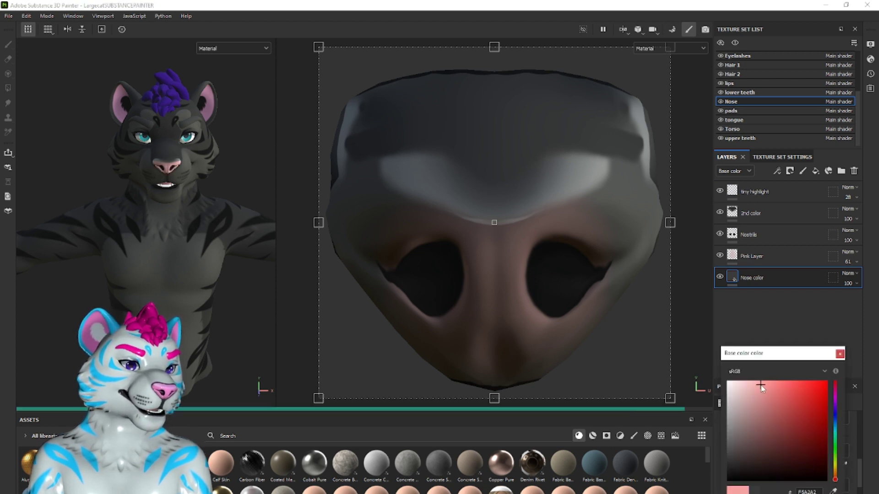
pyautogui.moveTo(762, 389); pyautogui.dragTo(764, 389)
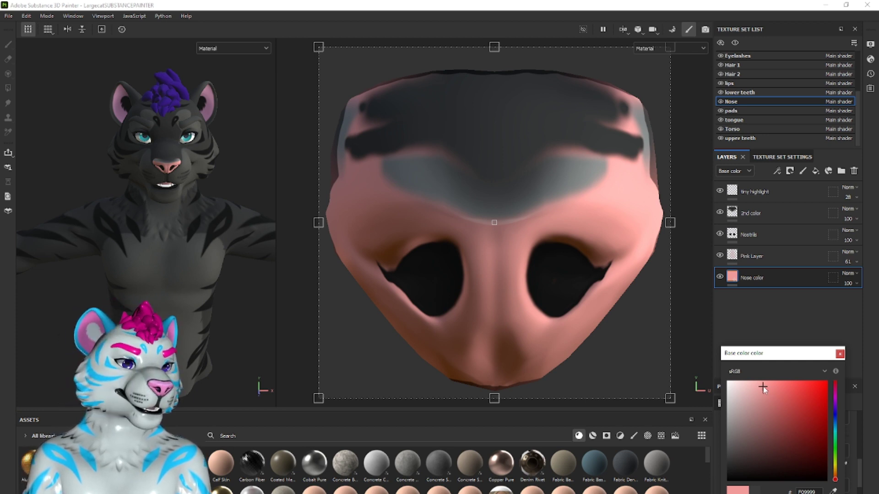
# Add a Color Match filter to the 2nd color layer of the Nose texture set.
pyautogui.click(773, 212)
pyautogui.rightClick(773, 211)
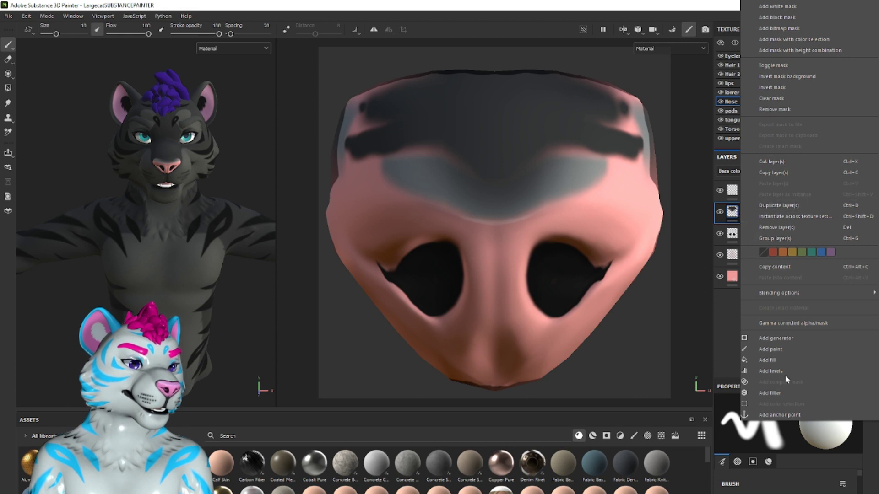
pyautogui.click(784, 388)
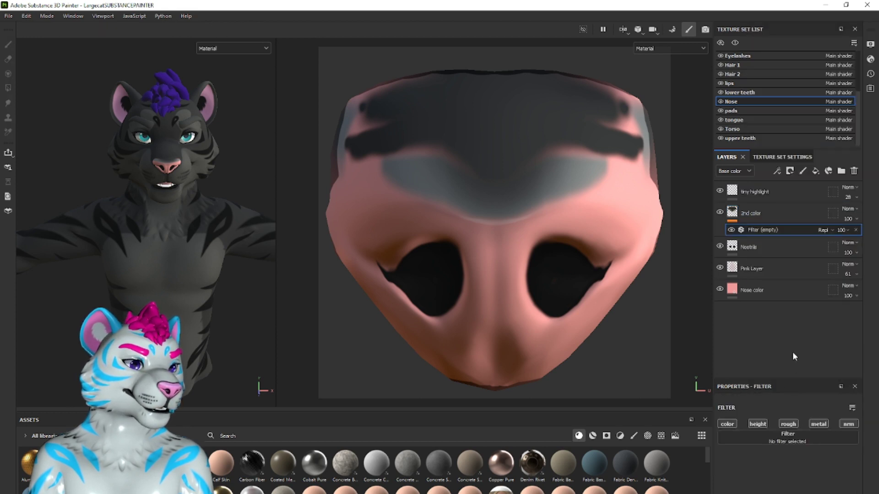
pyautogui.click(759, 216)
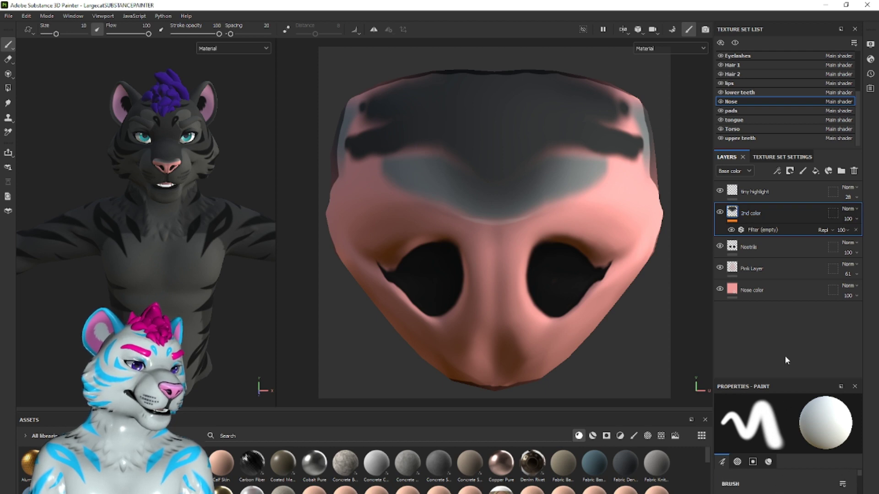
pyautogui.click(781, 231)
pyautogui.click(783, 436)
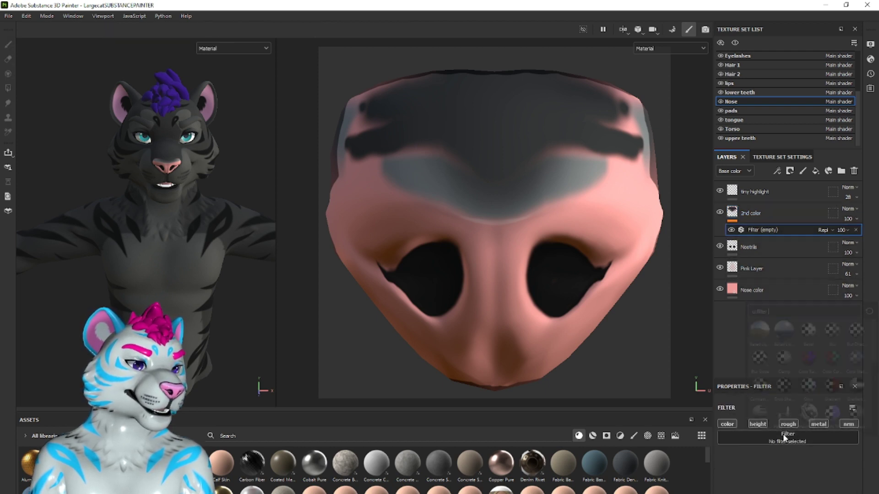
pyautogui.click(860, 357)
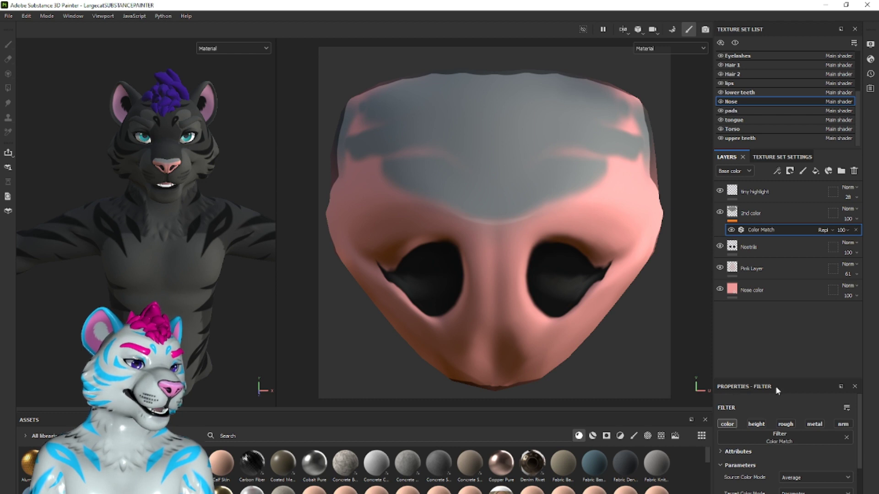
# Set the target color of the nose's 2nd color Color Match filter to a slightly deeper pink, F38181.
pyautogui.click(781, 472)
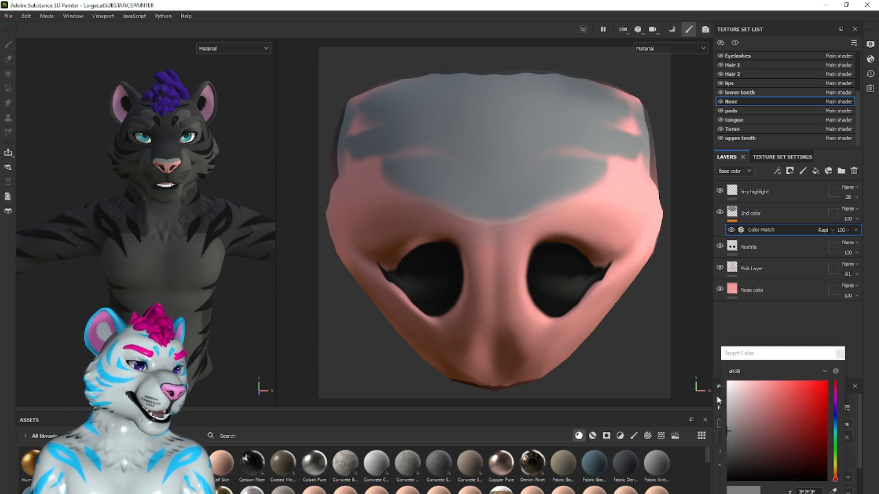
pyautogui.click(755, 384)
pyautogui.click(770, 386)
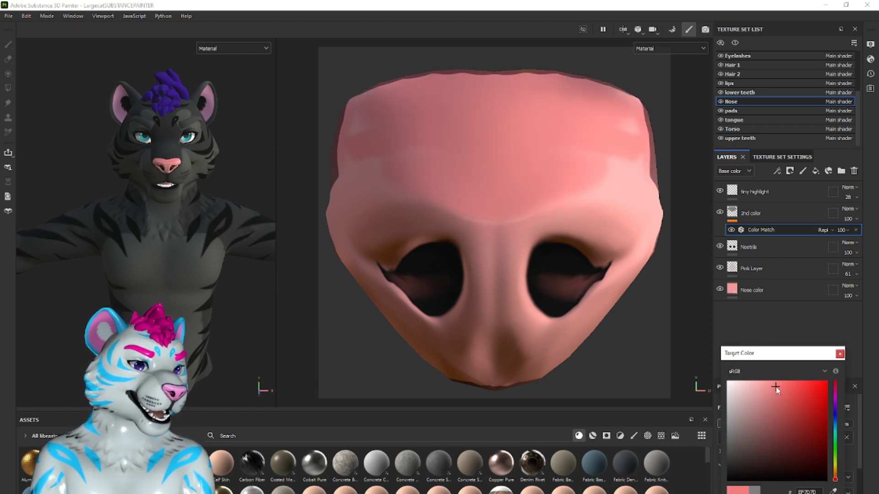
pyautogui.moveTo(773, 386); pyautogui.dragTo(773, 385)
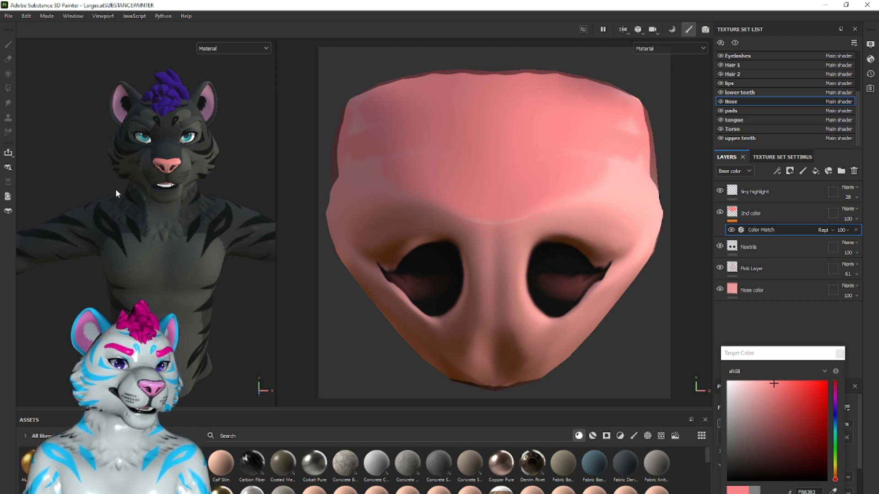
pyautogui.scroll(1, 162, 182)
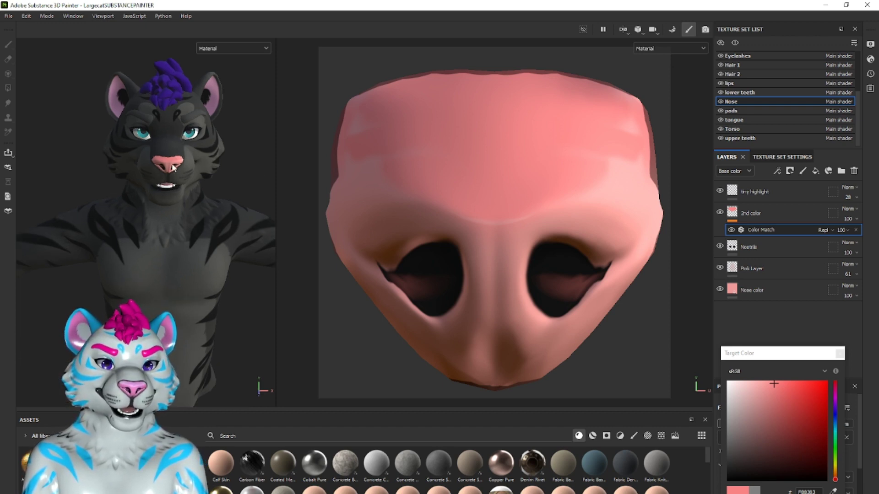
pyautogui.scroll(3, 179, 166)
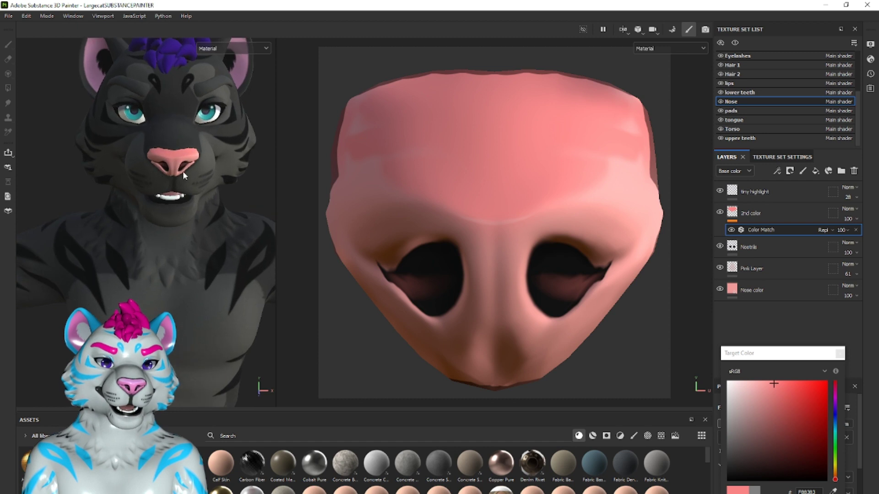
pyautogui.moveTo(183, 171)
pyautogui.keyDown('alt'); pyautogui.mouseDown()
pyautogui.moveTo(192, 202)
pyautogui.moveTo(255, 183)
pyautogui.moveTo(208, 119)
pyautogui.moveTo(108, 133)
pyautogui.moveTo(181, 176)
pyautogui.mouseUp(); pyautogui.keyUp('alt')
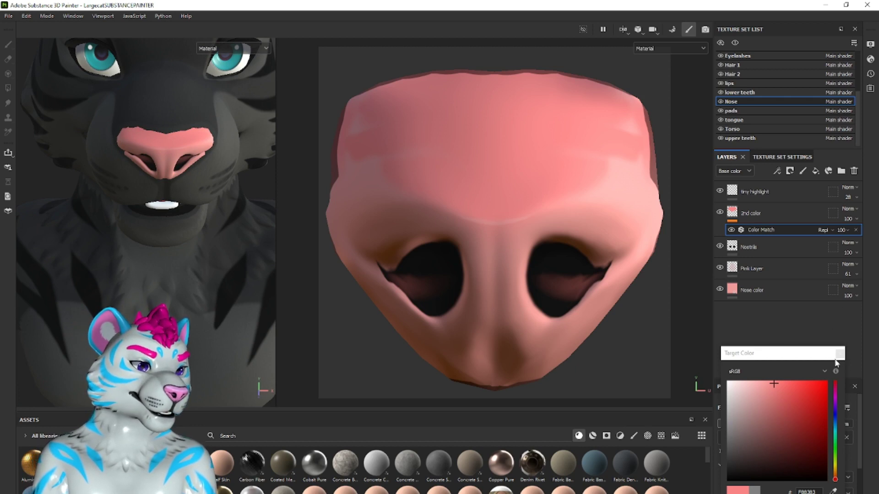
pyautogui.moveTo(831, 375)
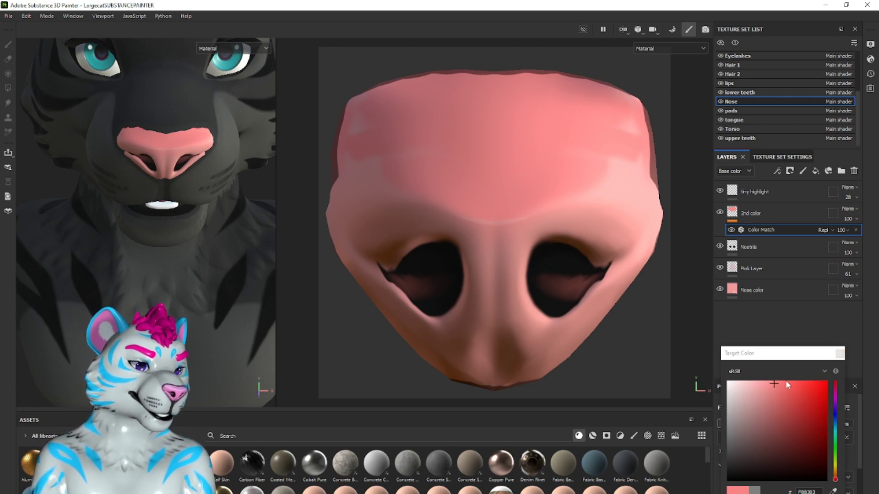
pyautogui.click(776, 385)
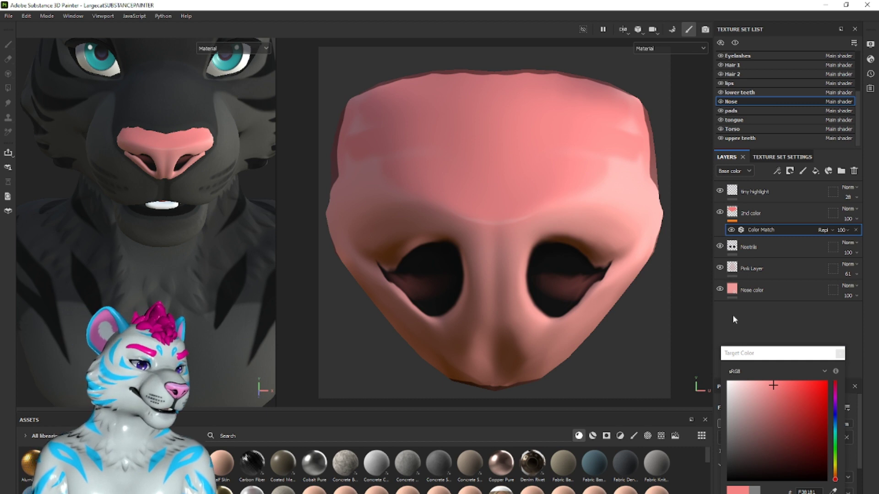
pyautogui.click(837, 353)
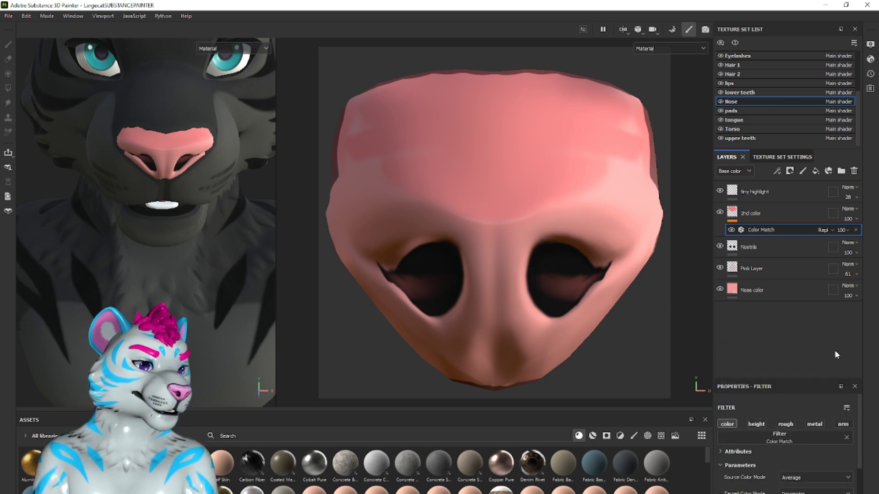
# Turn off Custom Color Variation in the Color Match filter of the nose's 2nd color layer.
pyautogui.scroll(-3, 778, 455)
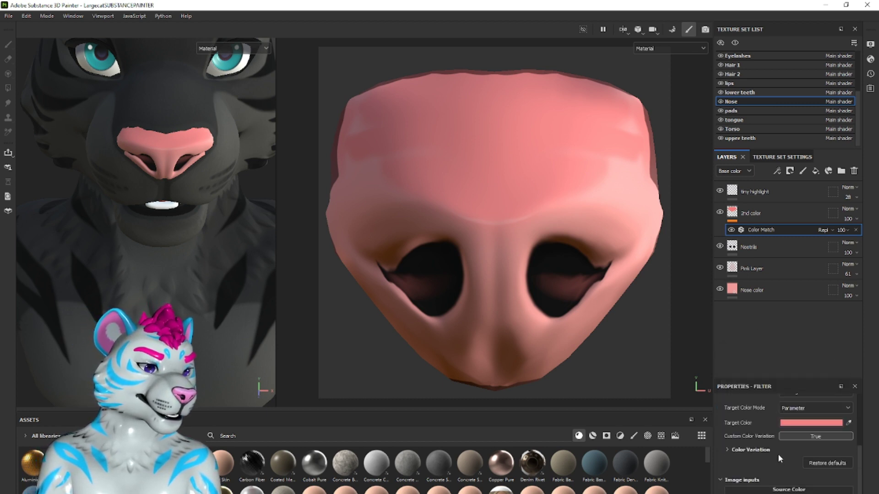
pyautogui.scroll(3, 778, 454)
pyautogui.scroll(-3, 776, 453)
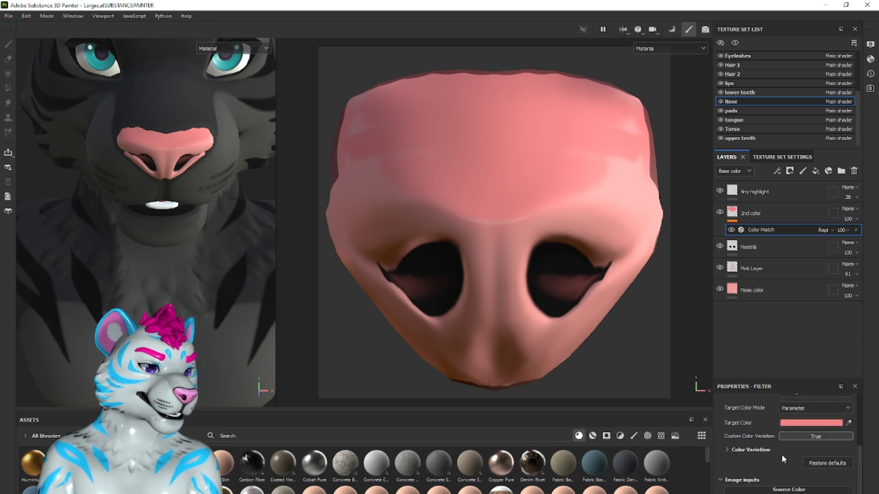
pyautogui.click(809, 435)
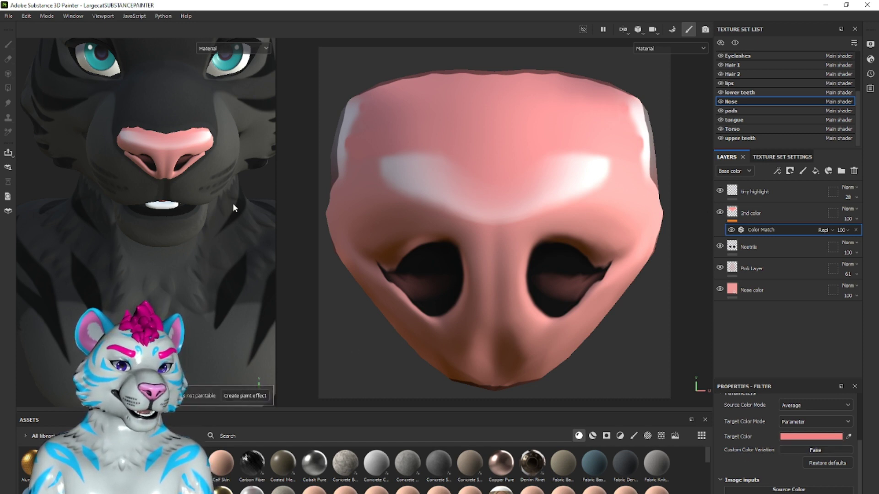
# Set the base color of the Pad Color fill layer in the pads texture set by sampling the pink of the model's inner ear.
pyautogui.keyDown('alt'); pyautogui.moveTo(164, 202); pyautogui.dragTo(129, 200); pyautogui.keyUp('alt')
pyautogui.keyDown('alt'); pyautogui.moveTo(259, 243); pyautogui.dragTo(118, 176); pyautogui.keyUp('alt')
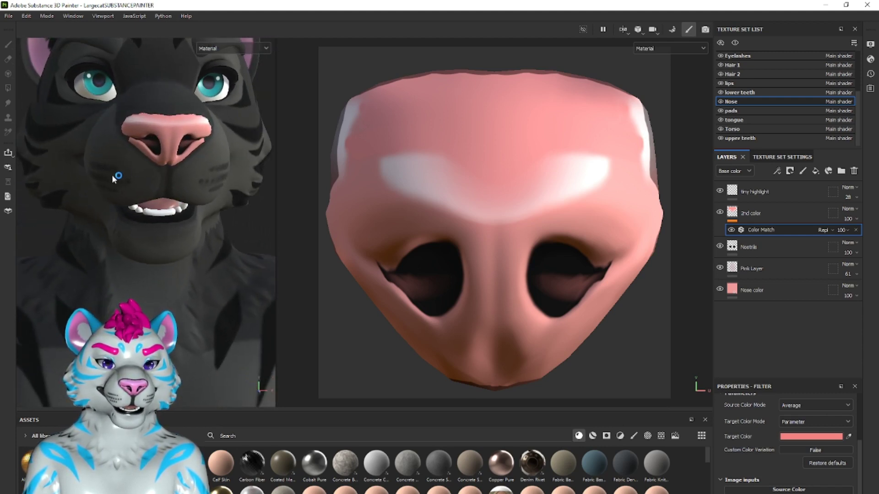
pyautogui.scroll(-9, 129, 175)
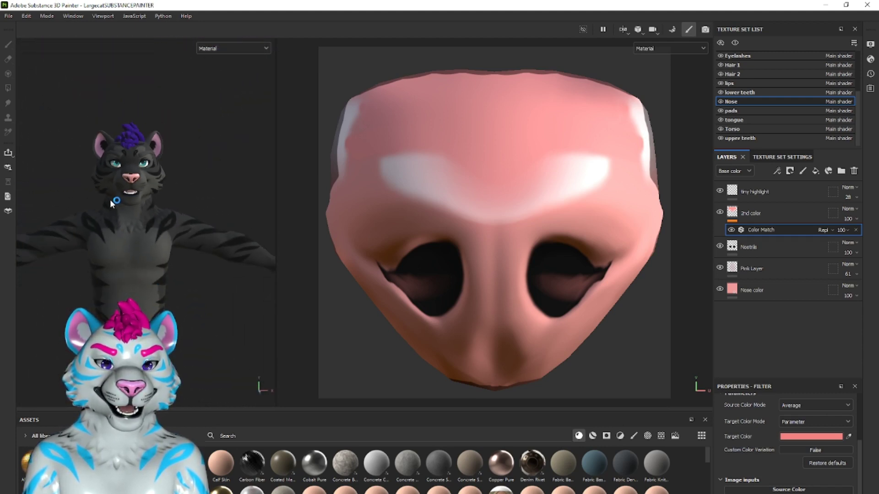
pyautogui.scroll(3, 109, 199)
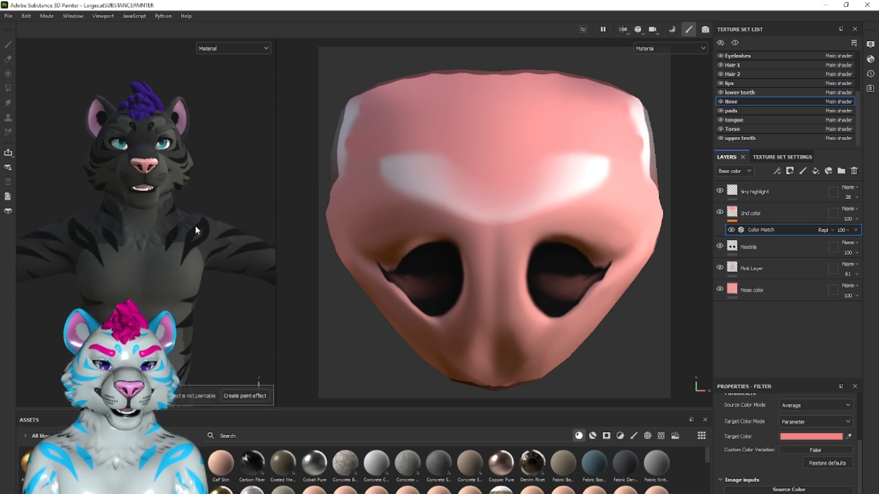
pyautogui.keyDown('alt'); pyautogui.moveTo(195, 225); pyautogui.dragTo(165, 227); pyautogui.keyUp('alt')
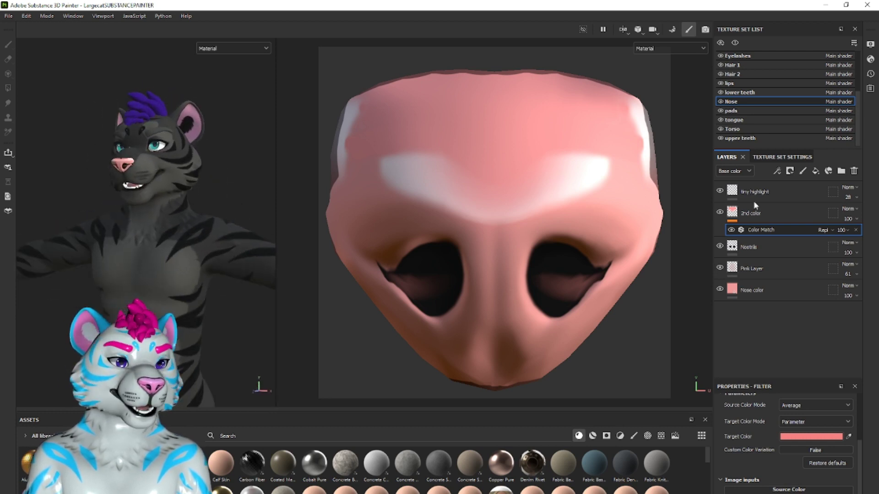
pyautogui.click(747, 110)
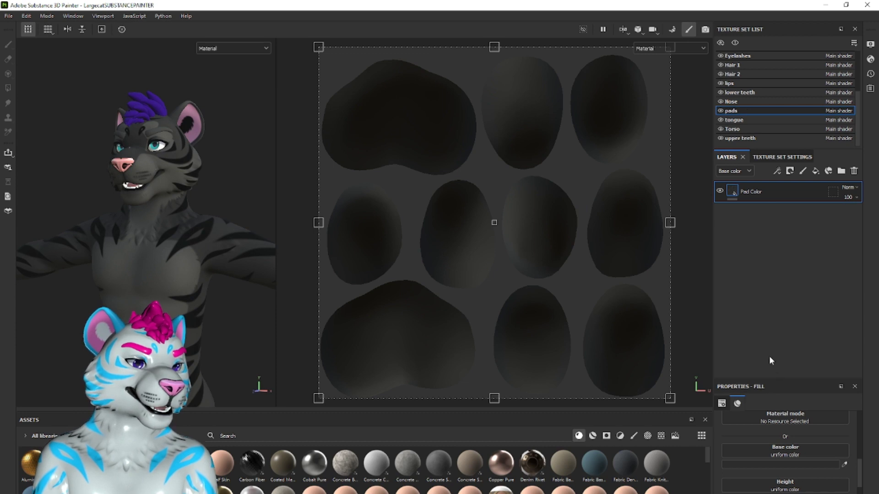
pyautogui.click(811, 463)
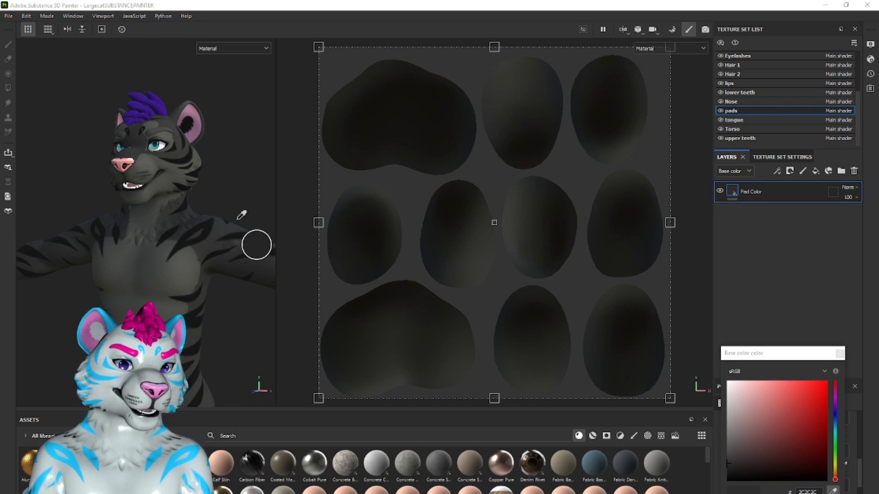
pyautogui.click(192, 106)
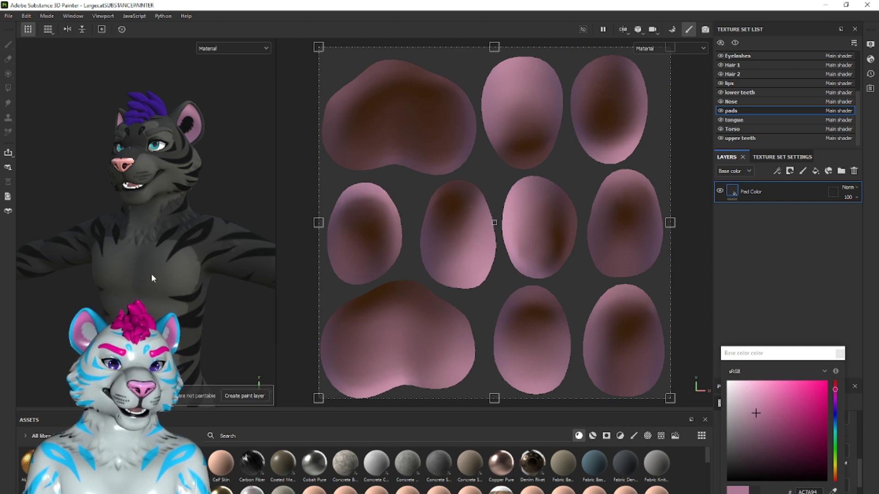
pyautogui.scroll(-3, 155, 263)
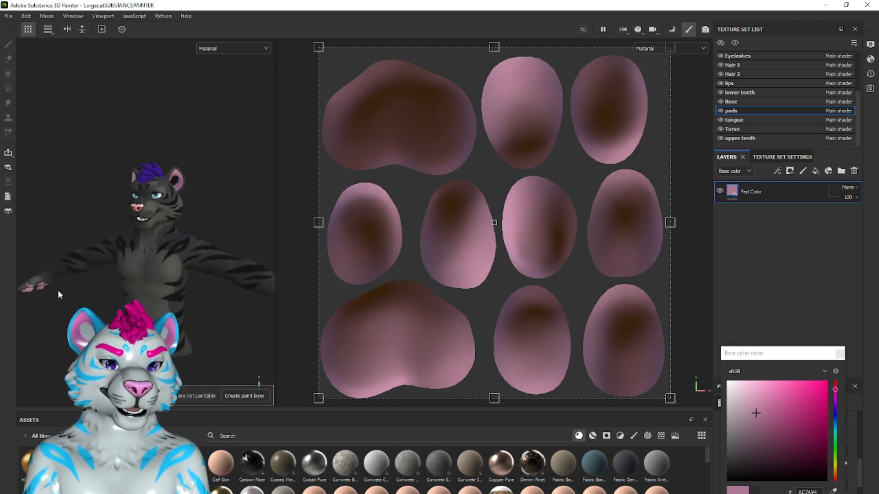
pyautogui.keyDown('alt'); pyautogui.moveTo(155, 264); pyautogui.dragTo(111, 281); pyautogui.keyUp('alt')
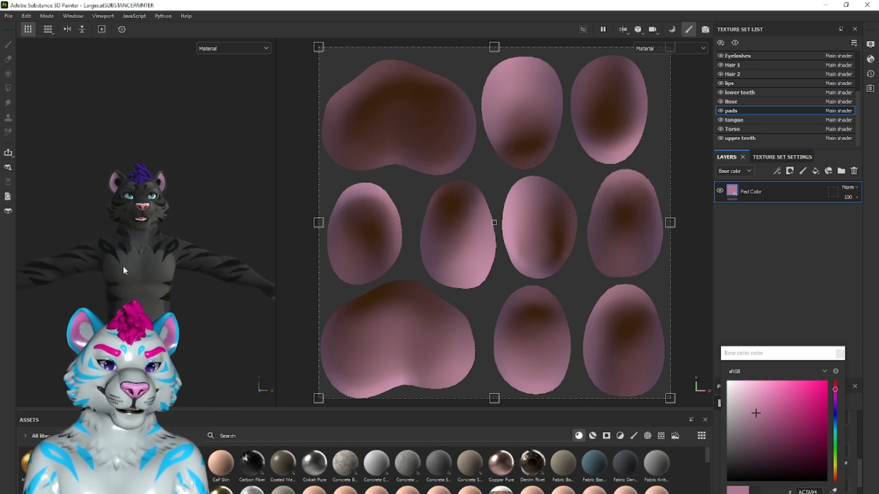
pyautogui.scroll(2, 125, 263)
pyautogui.scroll(1, 129, 266)
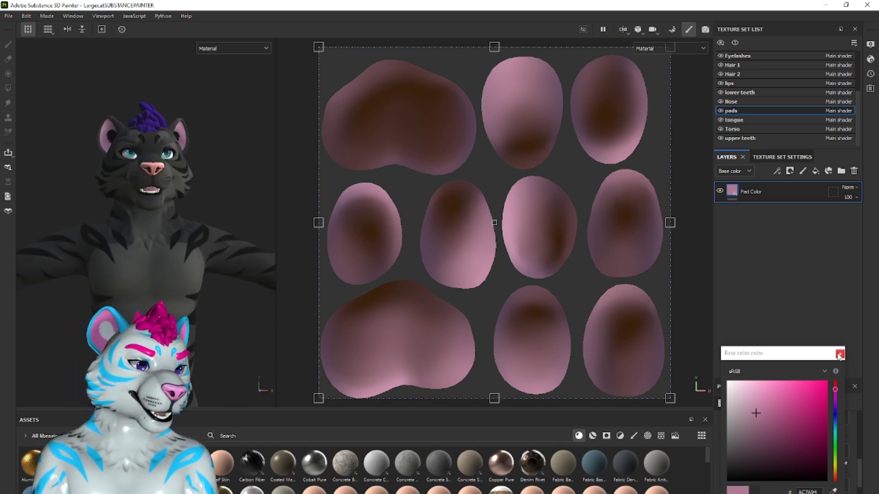
pyautogui.click(840, 354)
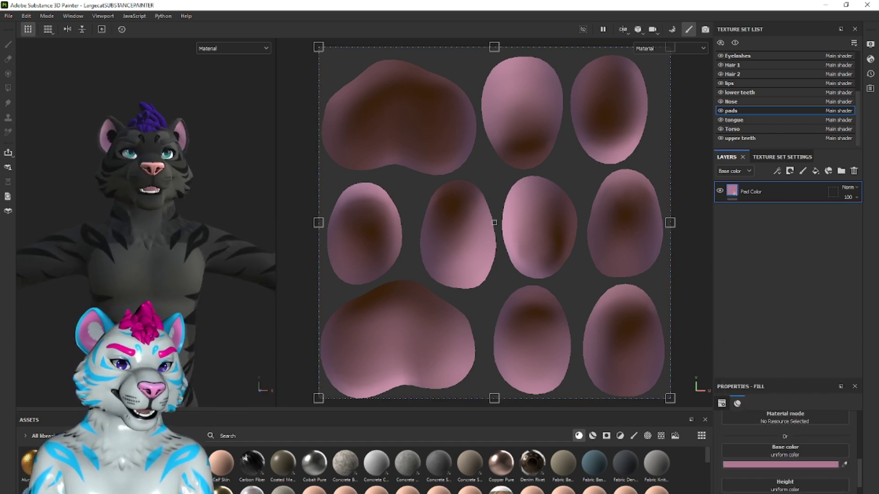
# Start saving the project as a new file and browse to the Latinvixen Big Cat folder inside 3D Models on the Media Manager (X:) drive.
pyautogui.click(8, 16)
pyautogui.moveTo(60, 96)
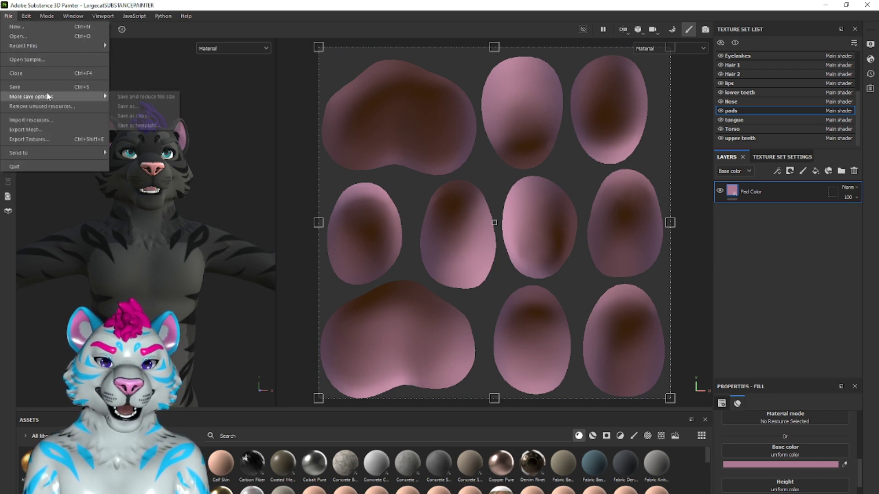
pyautogui.click(130, 107)
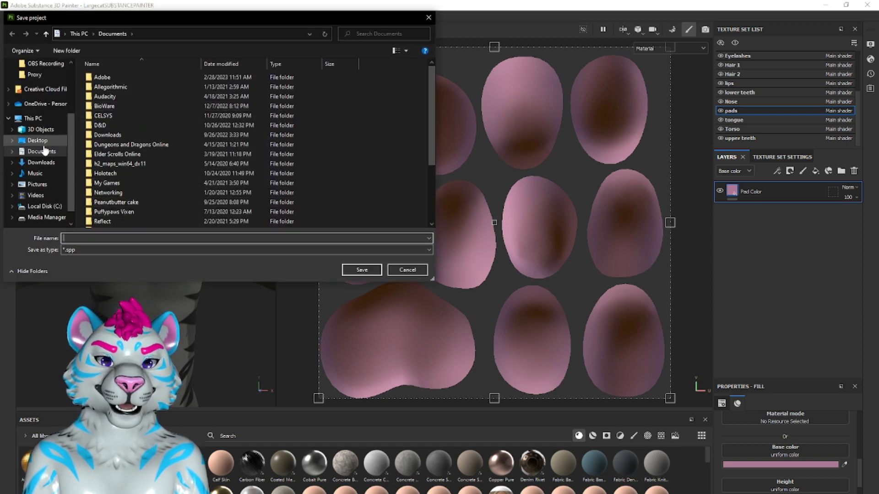
pyautogui.scroll(-1, 48, 168)
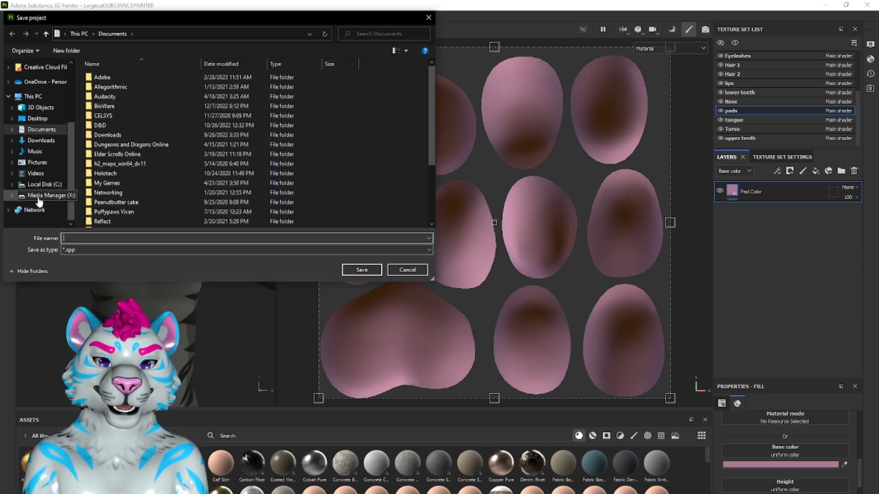
pyautogui.click(46, 195)
pyautogui.doubleClick(126, 80)
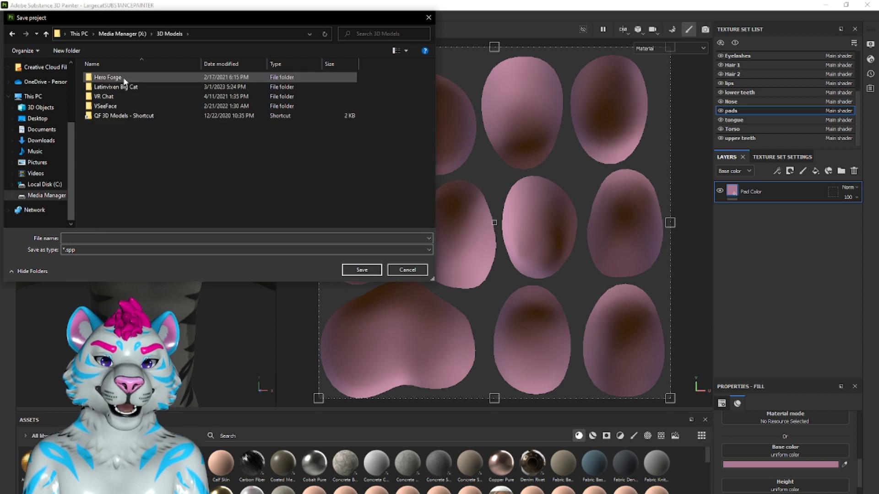
pyautogui.click(123, 87)
pyautogui.doubleClick(122, 87)
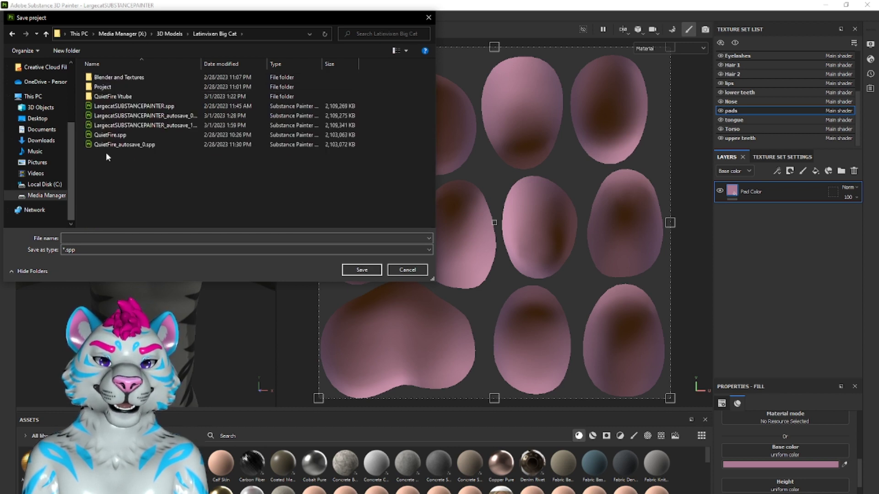
# Create a new folder named Roran Vtube in the Latinvixen Big Cat folder.
pyautogui.rightClick(110, 164)
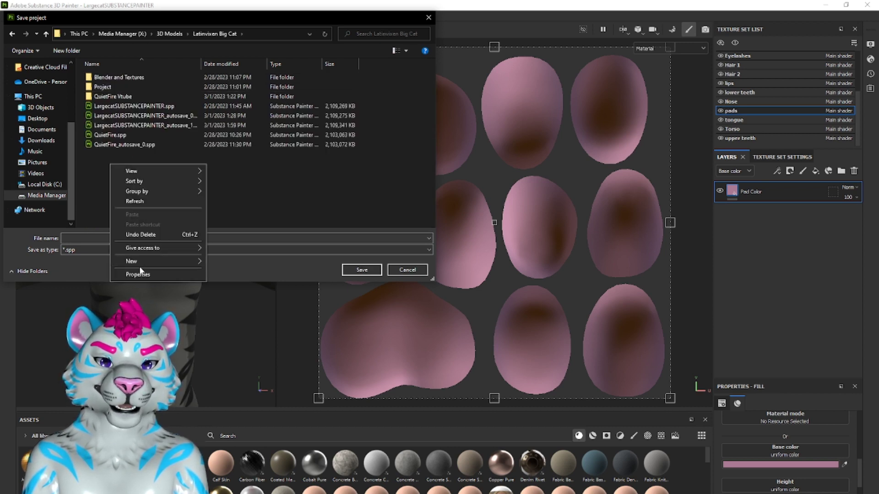
pyautogui.moveTo(142, 262)
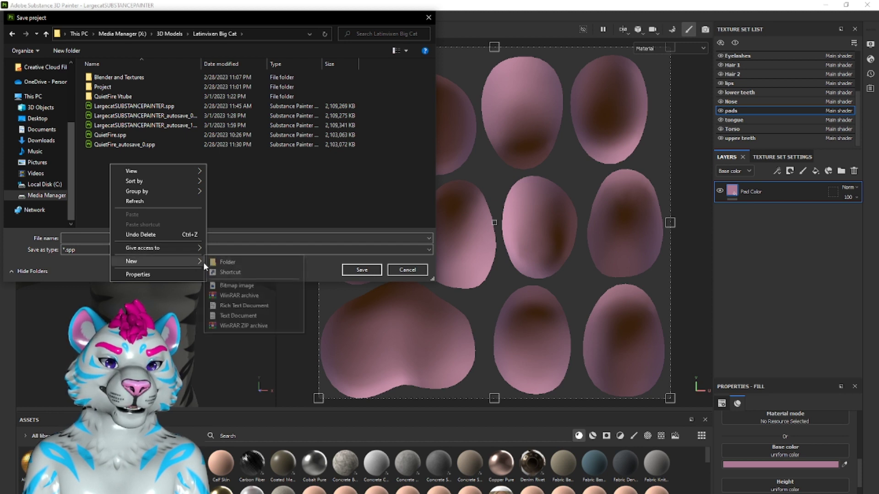
pyautogui.click(224, 262)
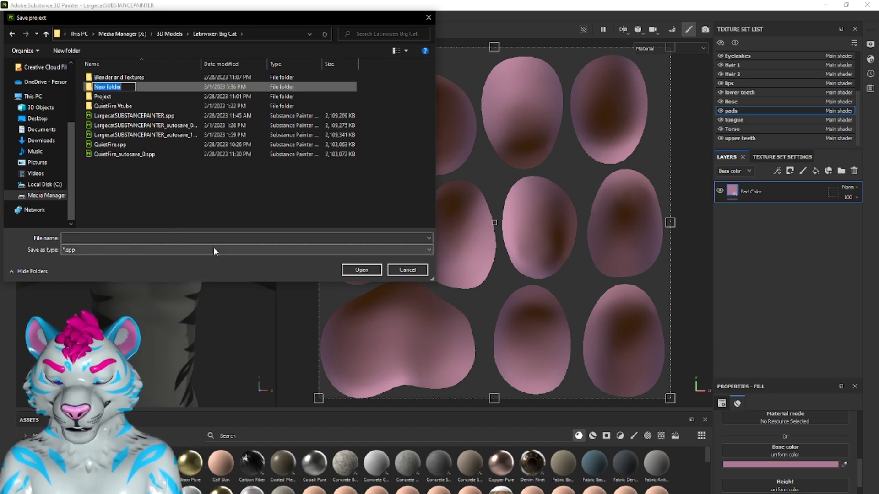
pyautogui.write('Roran')
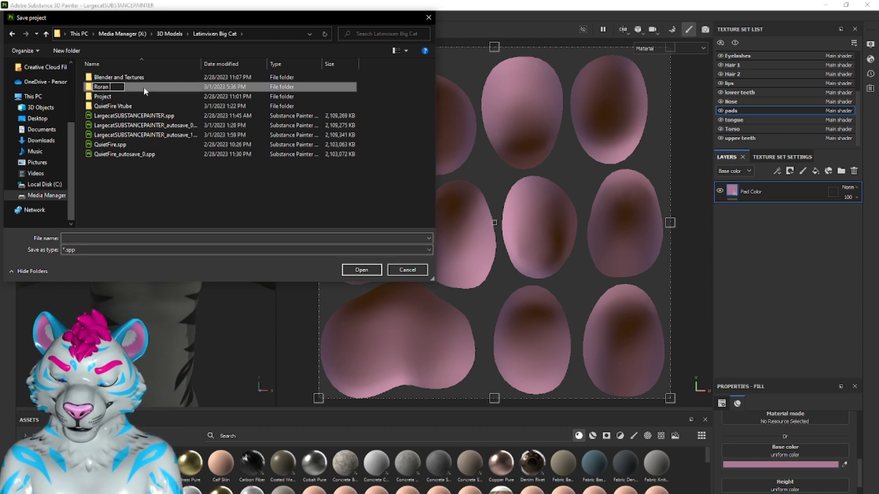
pyautogui.write('Vtube')
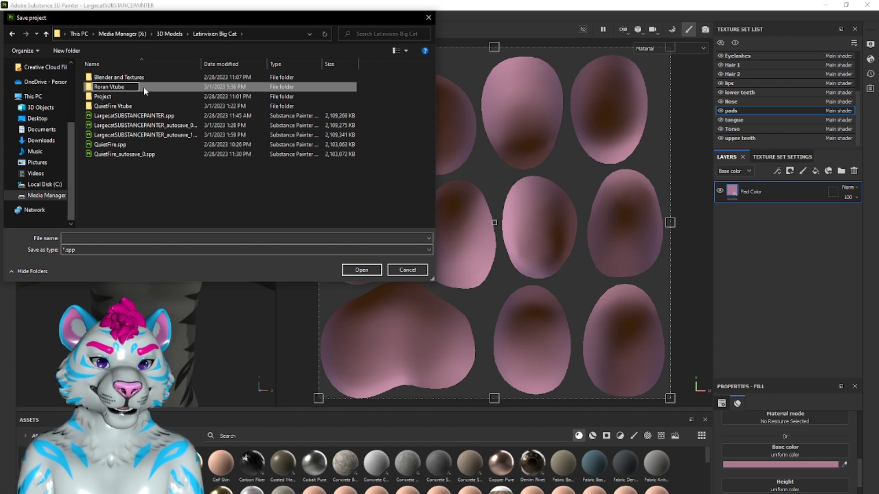
pyautogui.click(357, 271)
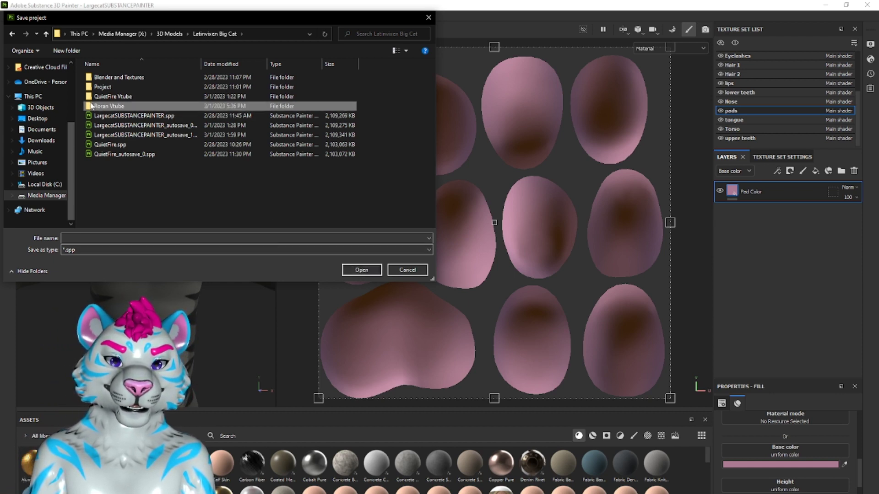
# Save the project as Roran in the Roran Vtube folder.
pyautogui.doubleClick(89, 106)
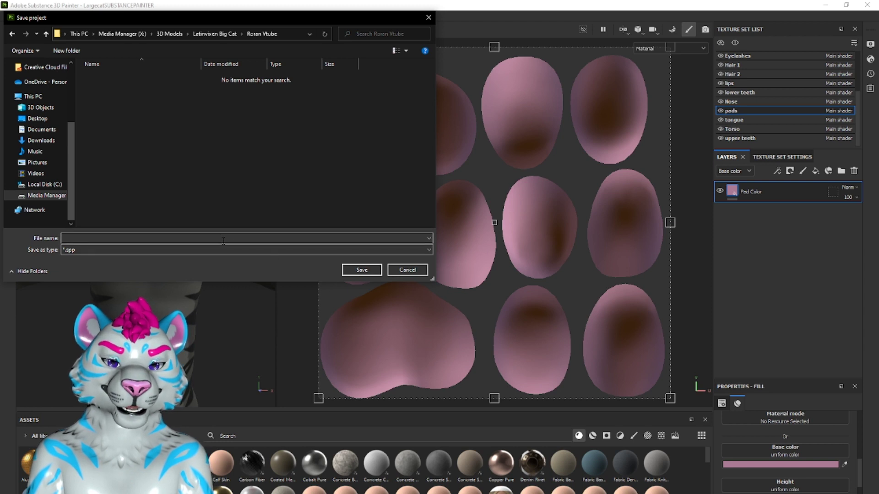
pyautogui.write('Roran')
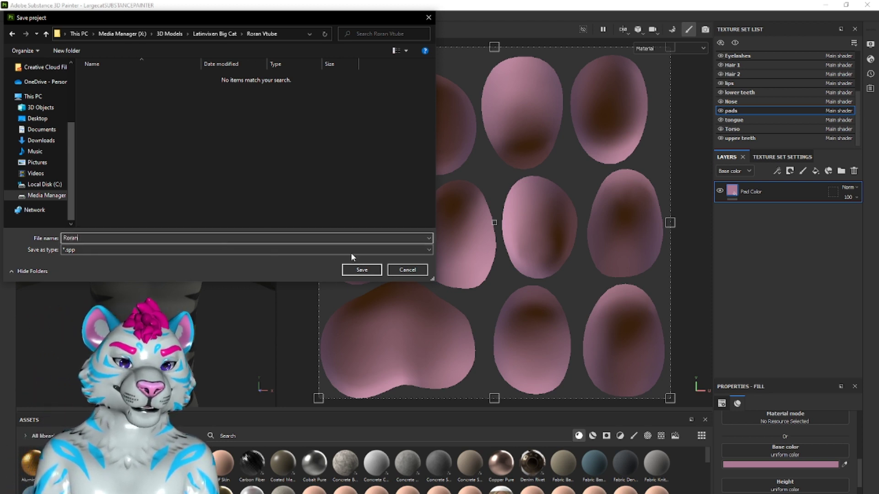
pyautogui.click(362, 270)
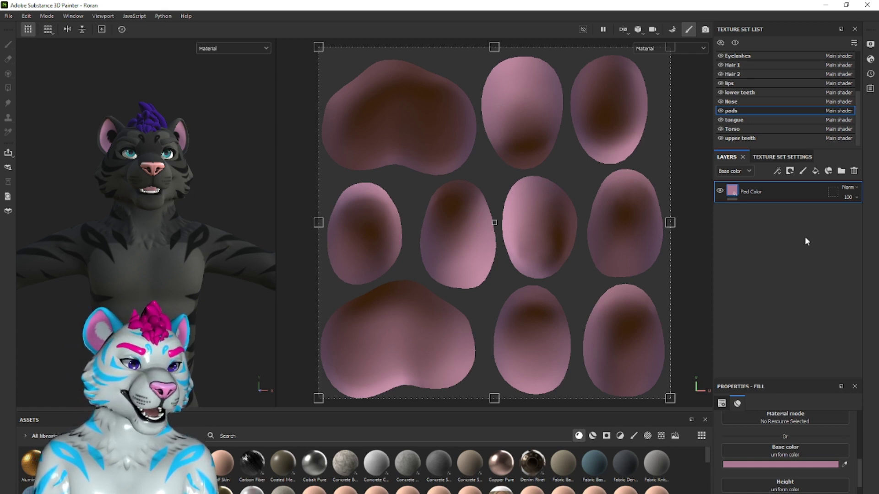
# Add the Plastic Glossy Pure material as a fill layer above all other layers of the Torso texture set.
pyautogui.click(759, 129)
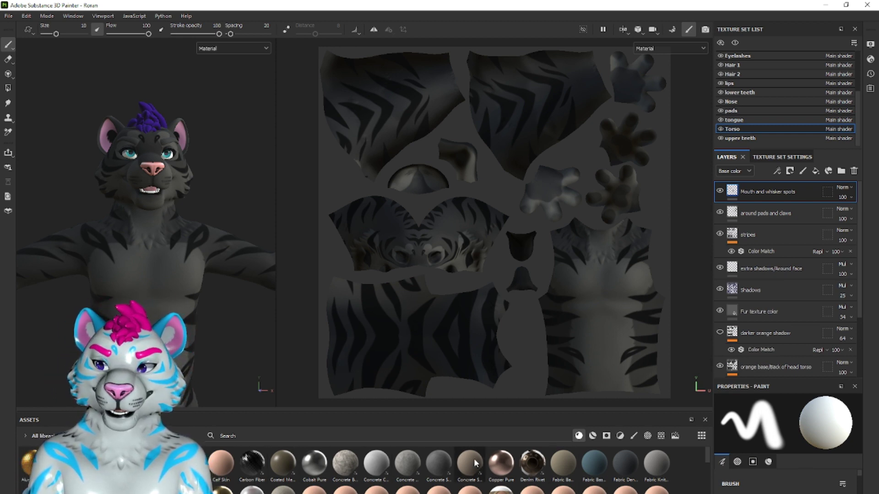
pyautogui.scroll(-3, 610, 480)
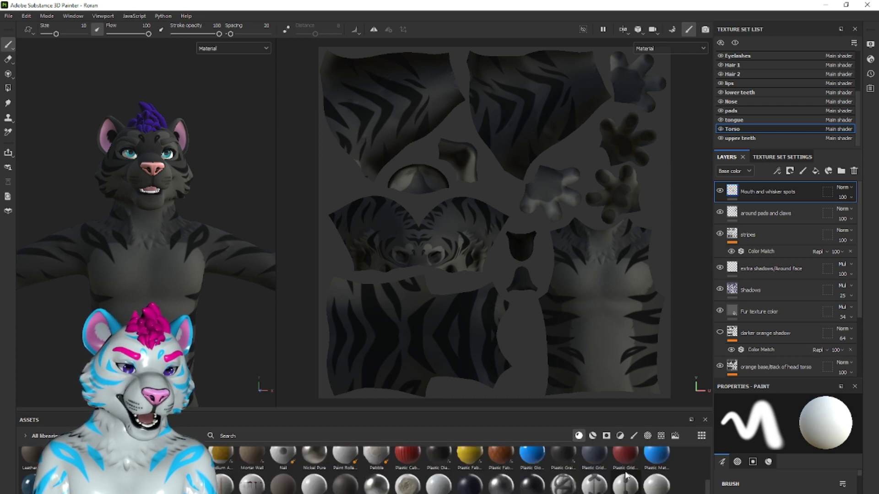
pyautogui.click(532, 455)
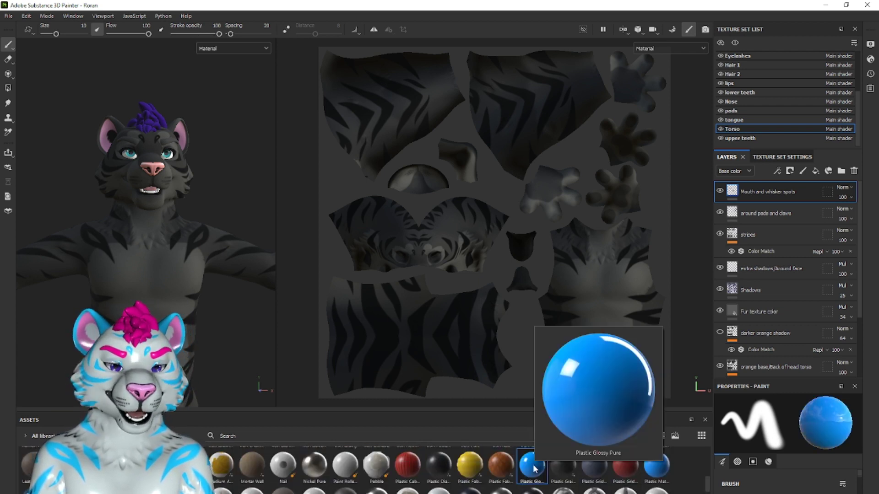
pyautogui.moveTo(534, 469); pyautogui.dragTo(773, 184)
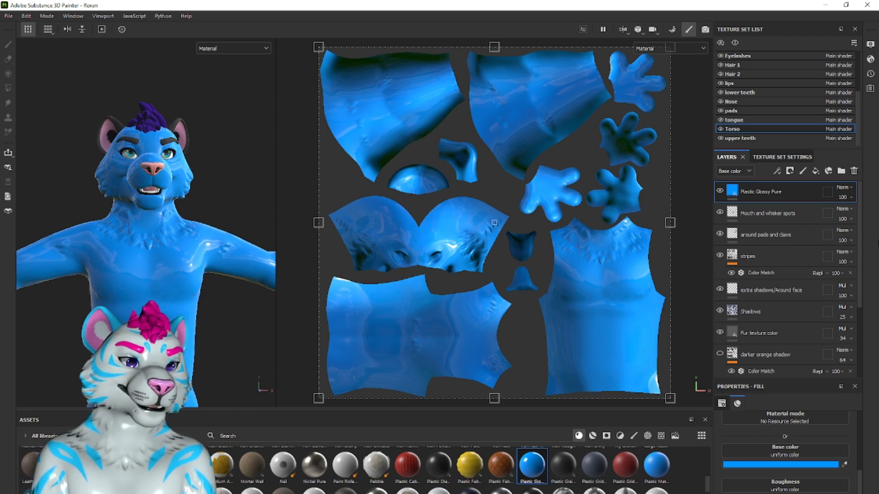
# Try the Plastic Glossy Pure layer's Base color opacity at 0, and undo that change.
pyautogui.click(852, 198)
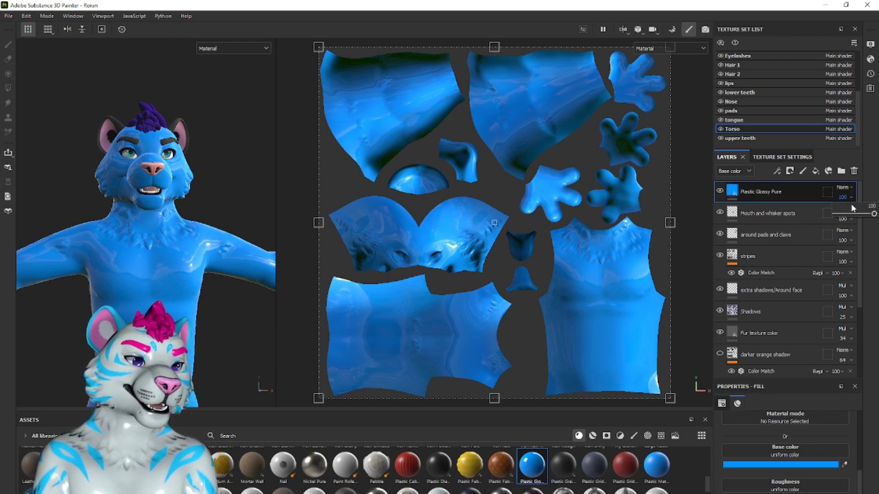
pyautogui.moveTo(874, 214); pyautogui.dragTo(832, 214)
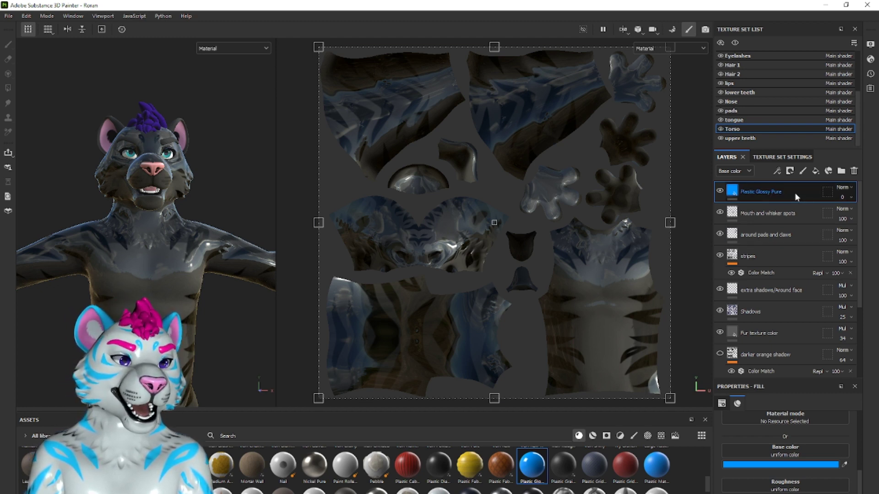
pyautogui.hotkey('ctrl', 'z')
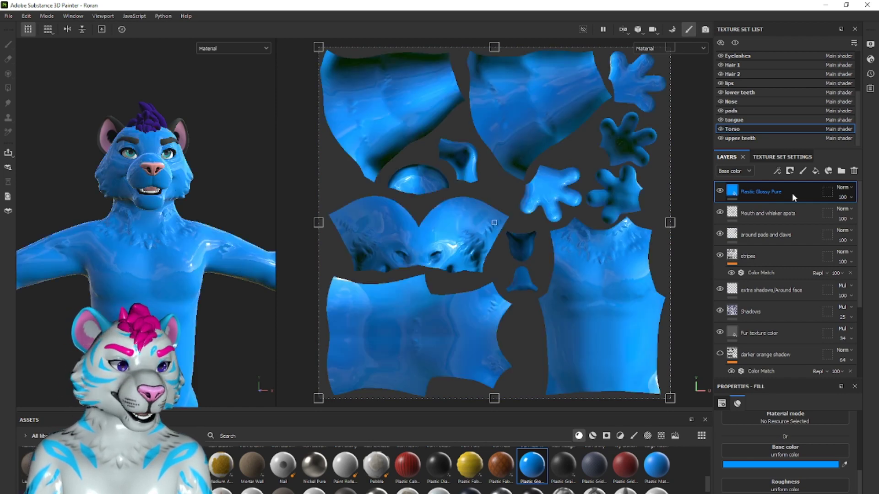
# Undo adding the Plastic Glossy Pure layer to the Torso texture set.
pyautogui.hotkey('ctrl', 'z')
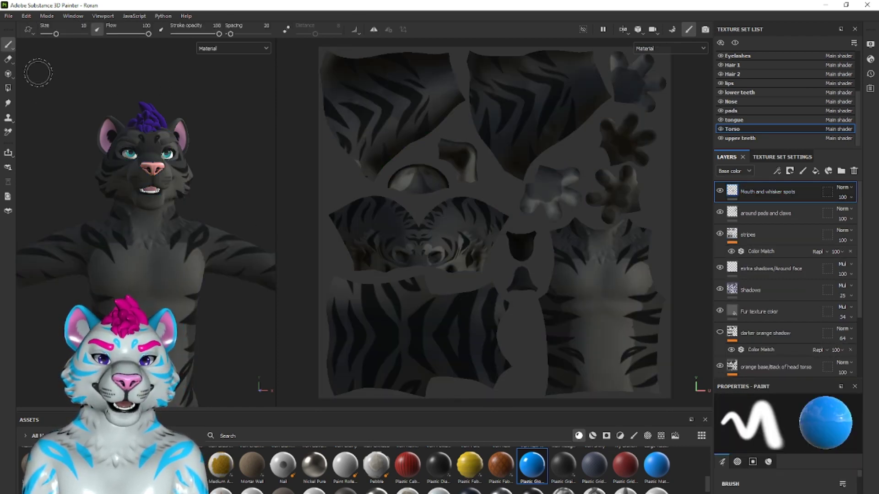
# Set the texture export's output directory to the Roran Vtube folder inside Latinvixen Big Cat.
pyautogui.click(14, 17)
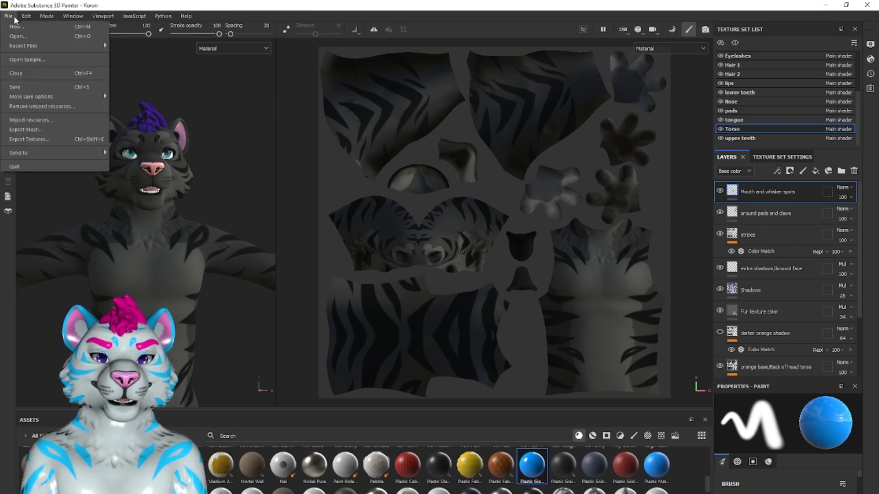
pyautogui.moveTo(24, 17)
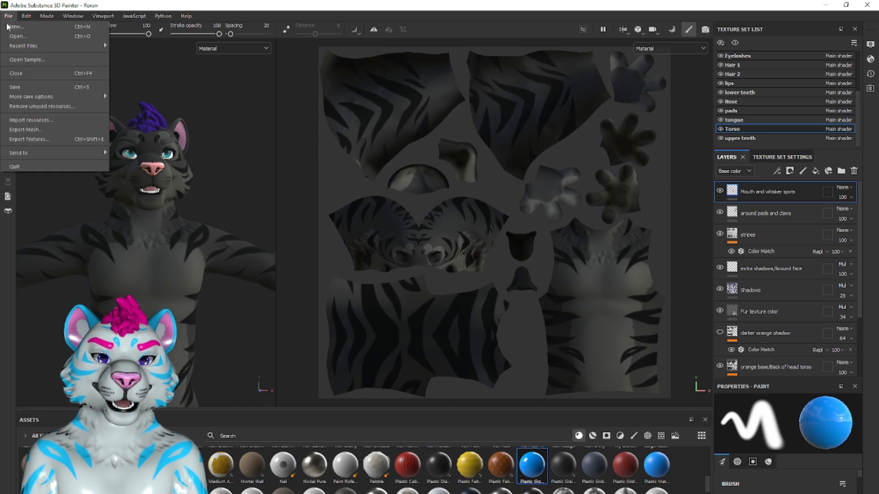
pyautogui.click(41, 140)
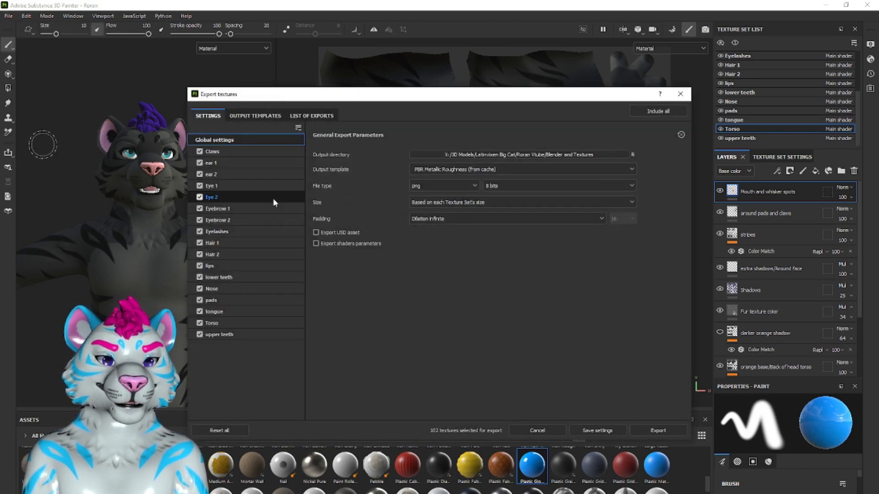
pyautogui.click(622, 153)
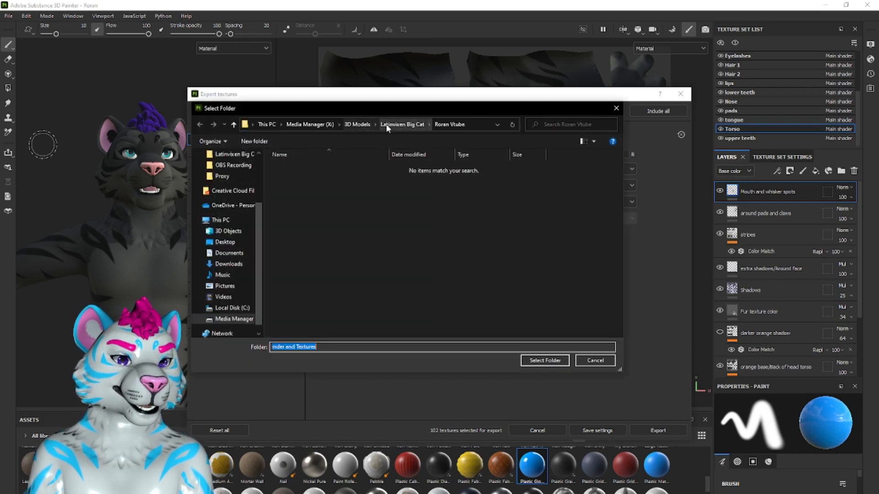
pyautogui.click(387, 124)
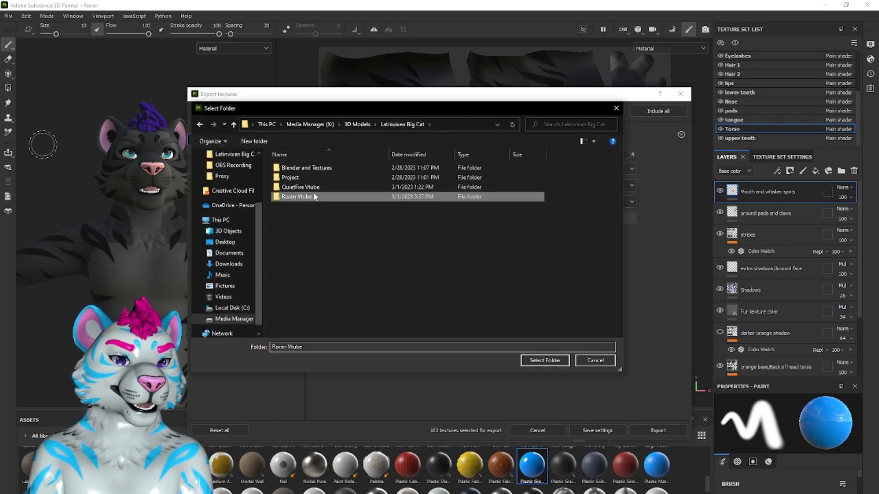
pyautogui.doubleClick(297, 197)
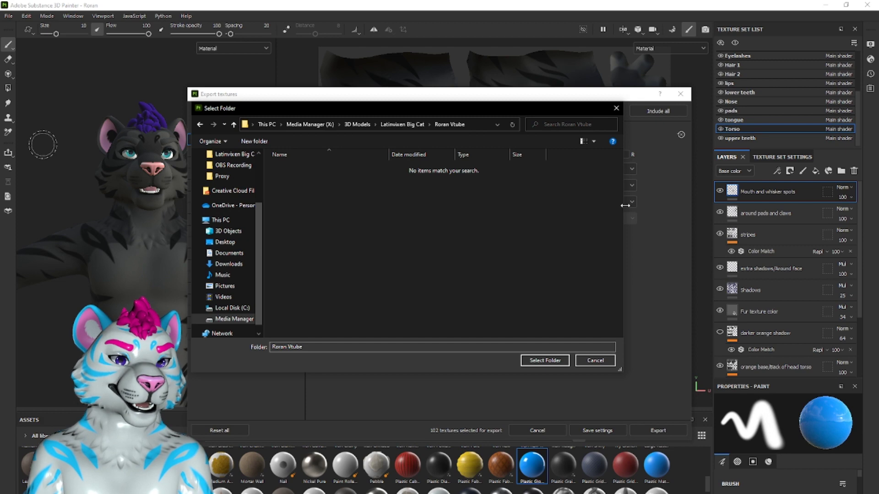
pyautogui.click(545, 362)
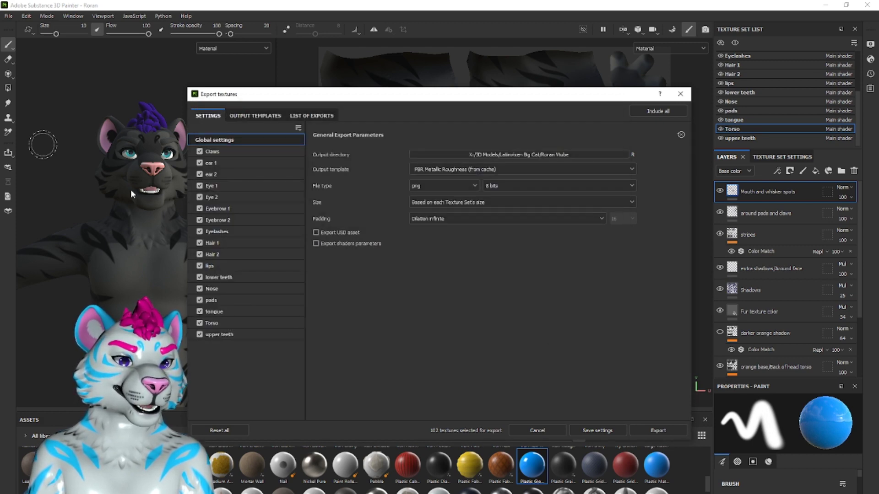
# Export all texture sets with the Unity Universal Render Pipeline (Metallic Standard) template, including the USD asset and shaders parameters.
pyautogui.click(540, 169)
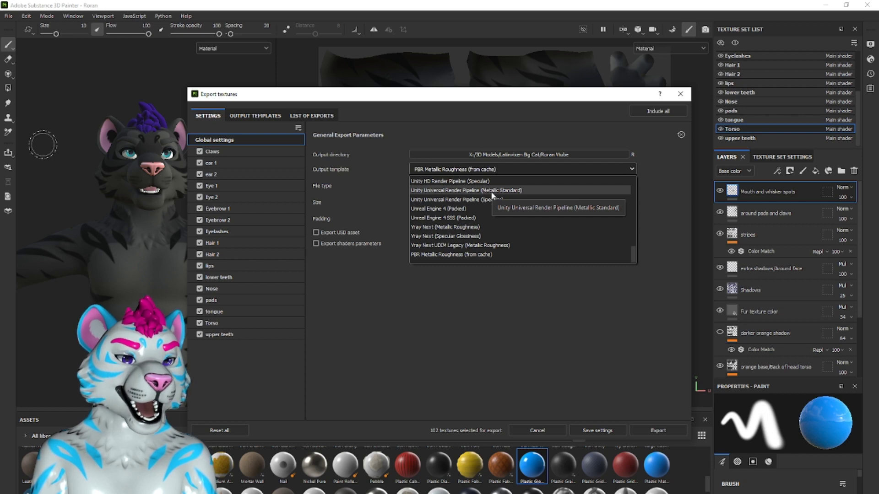
pyautogui.click(529, 191)
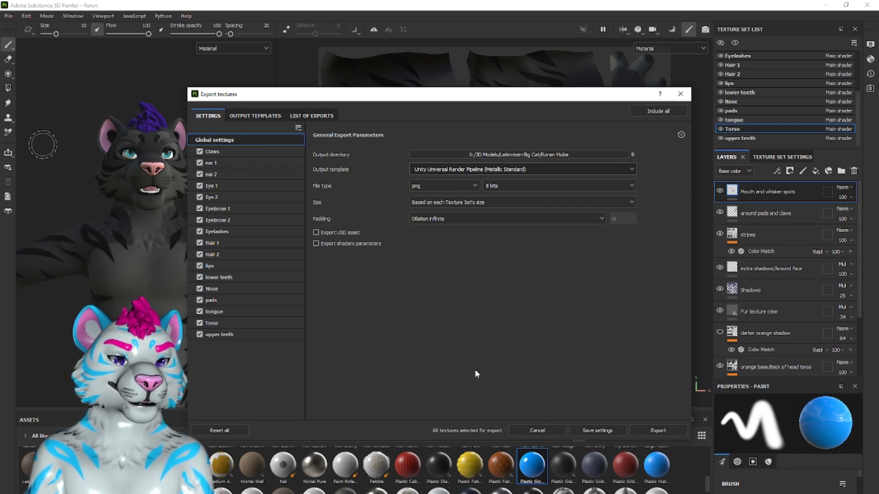
pyautogui.click(318, 245)
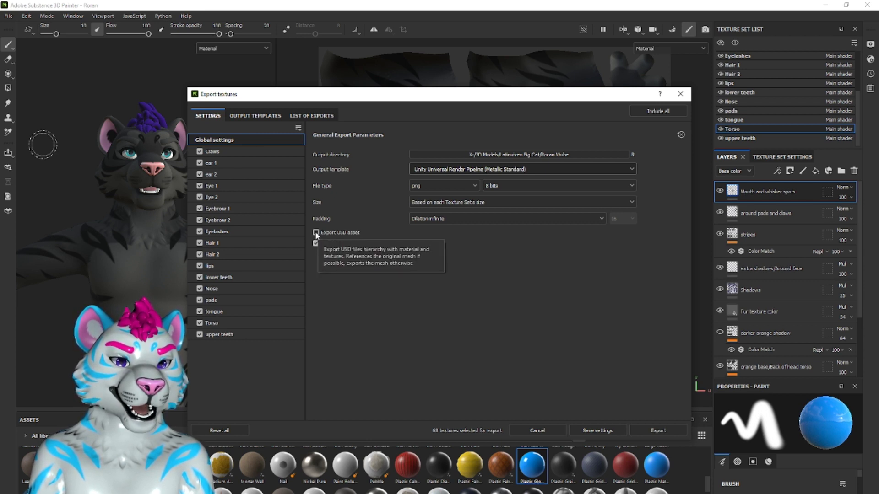
pyautogui.click(316, 232)
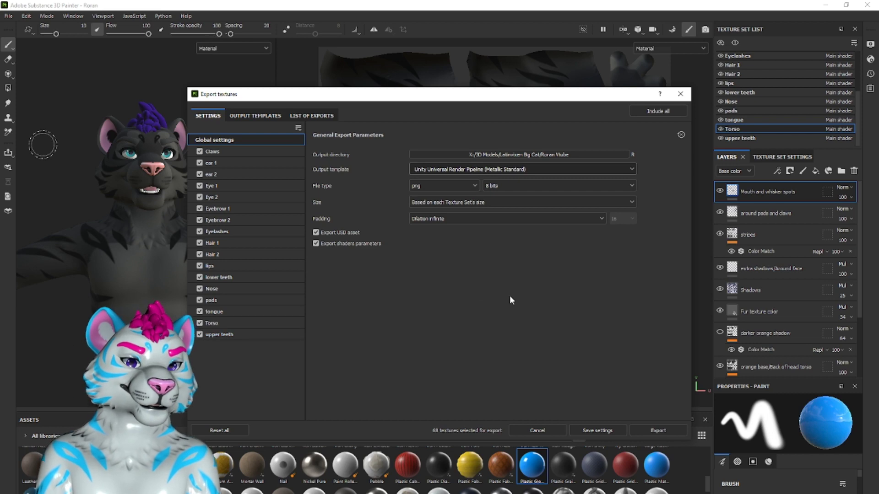
pyautogui.click(654, 431)
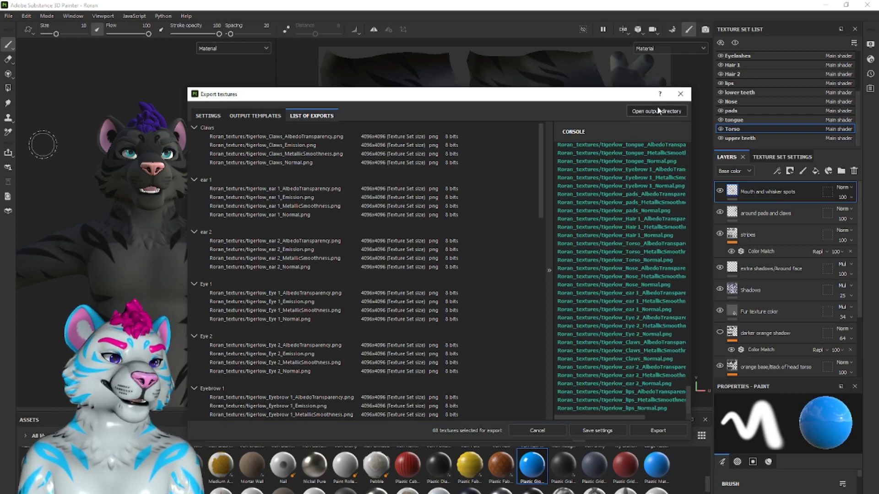
pyautogui.click(680, 94)
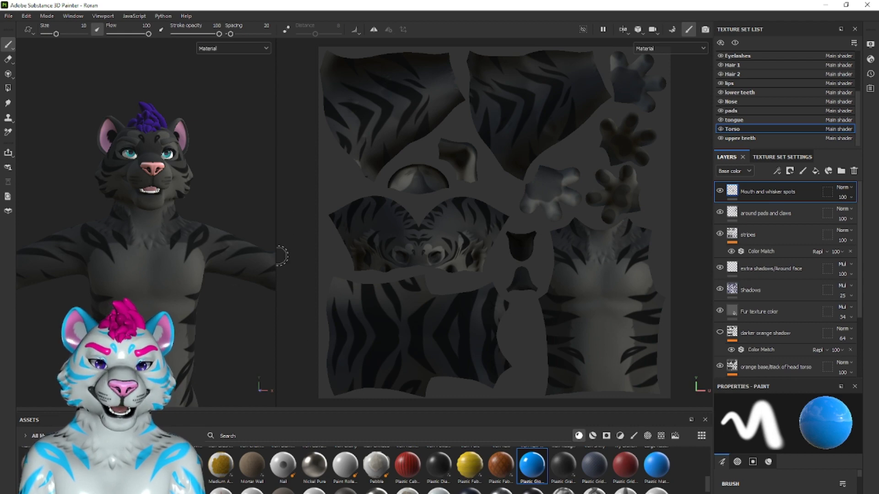
# Put away the open Substance 3D Painter windows and switch to Unity Hub.
pyautogui.click(872, 5)
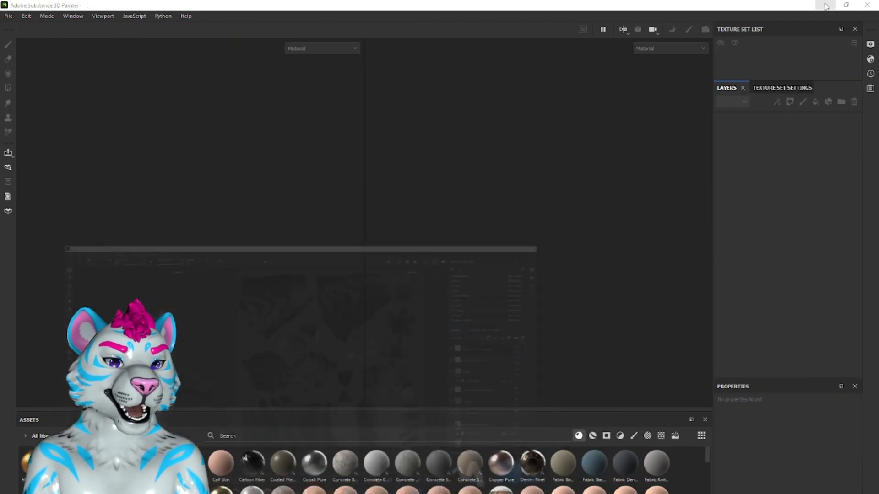
pyautogui.click(865, 5)
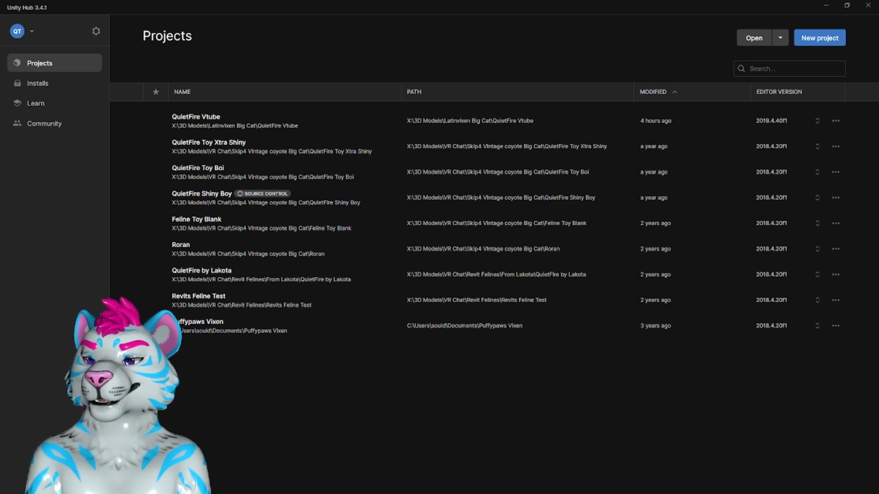
# Switch to the browser and examine the version list on Unity's LTS Releases page.
pyautogui.moveTo(0, 108); pyautogui.dragTo(397, 90)
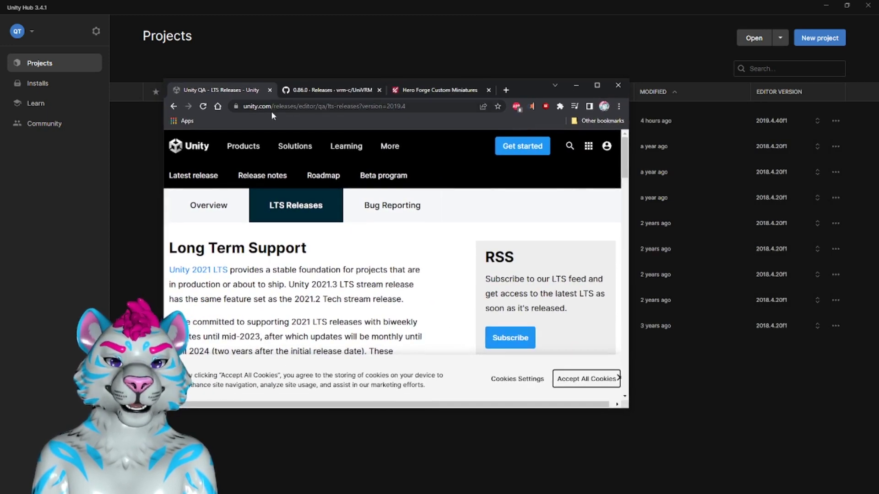
pyautogui.click(596, 86)
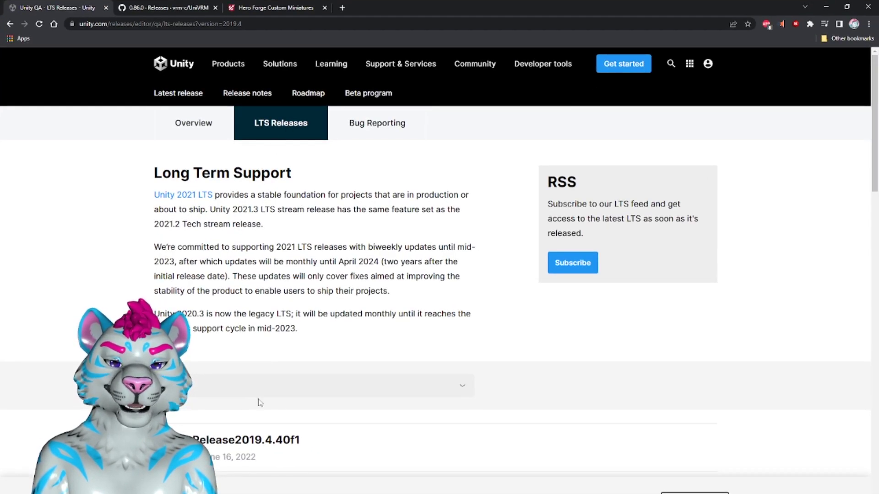
pyautogui.click(211, 391)
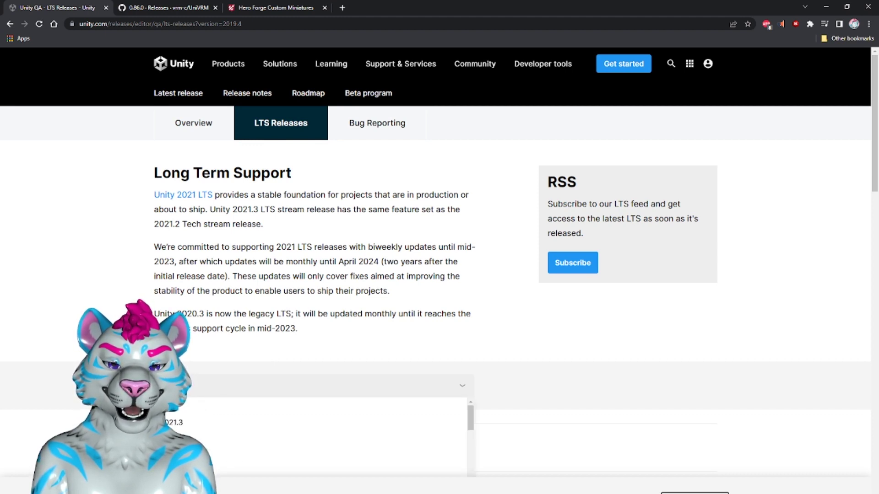
pyautogui.click(183, 388)
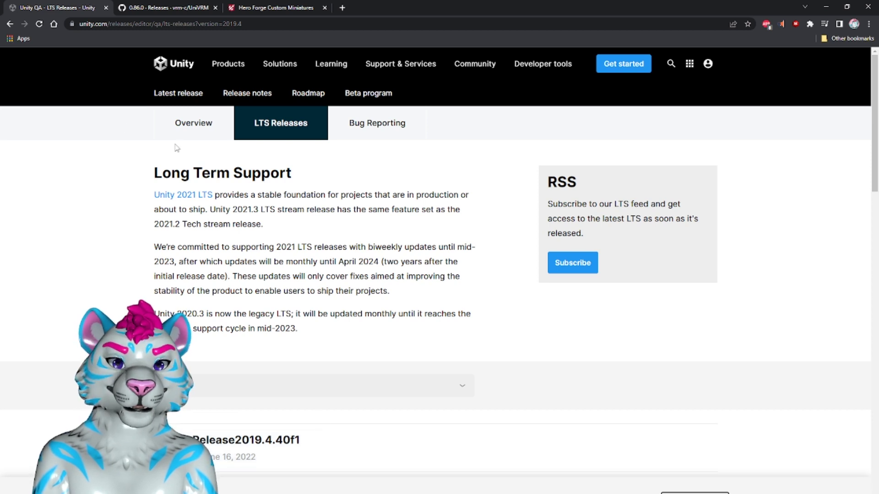
# Review the downloadable assets of the UniVRM v0.86.0 release on GitHub and return to Unity Hub.
pyautogui.click(170, 7)
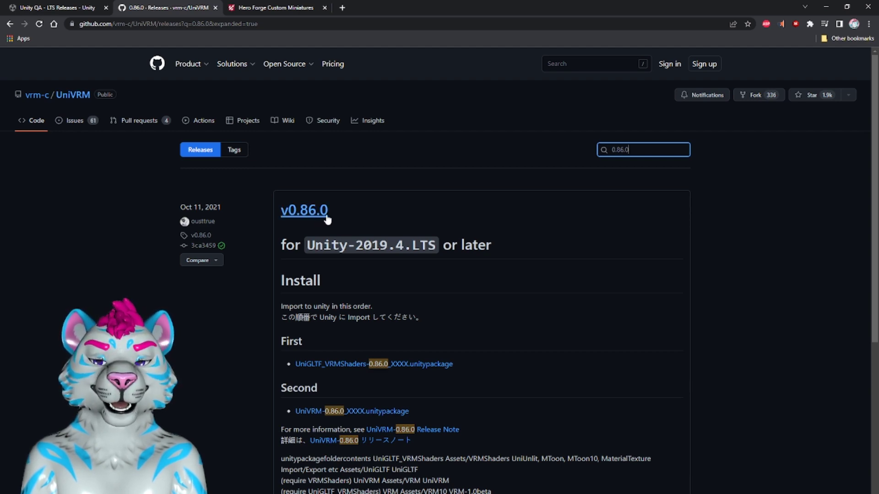
pyautogui.scroll(-6, 333, 213)
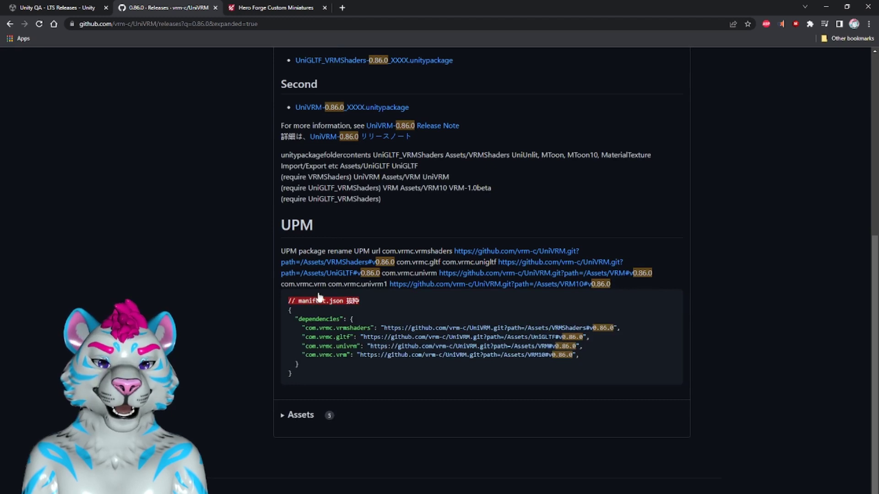
pyautogui.click(302, 416)
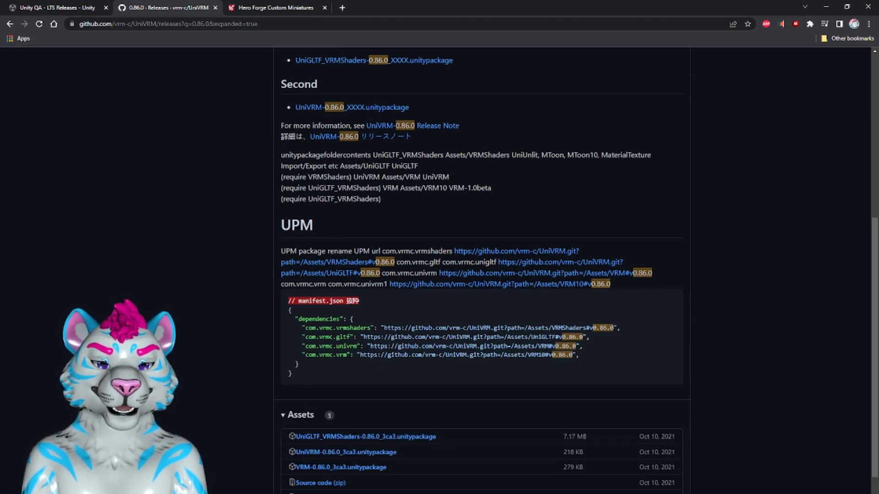
pyautogui.scroll(-2, 369, 344)
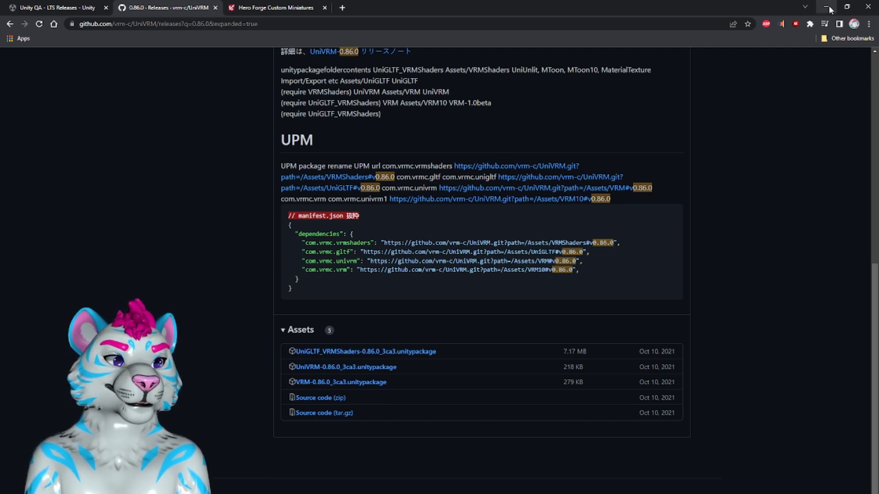
pyautogui.click(846, 7)
pyautogui.moveTo(533, 89); pyautogui.dragTo(0, 100)
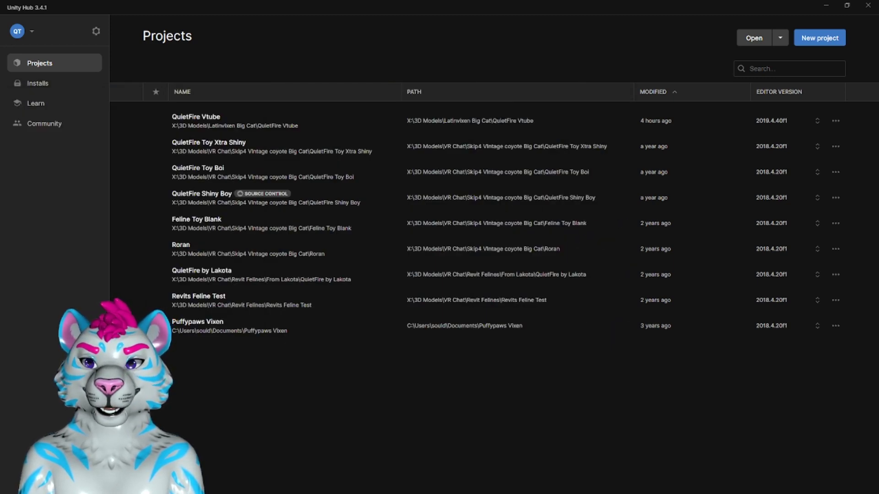
# Start a new Unity project from the 3D Core template and name it Roran Vtube.
pyautogui.click(834, 40)
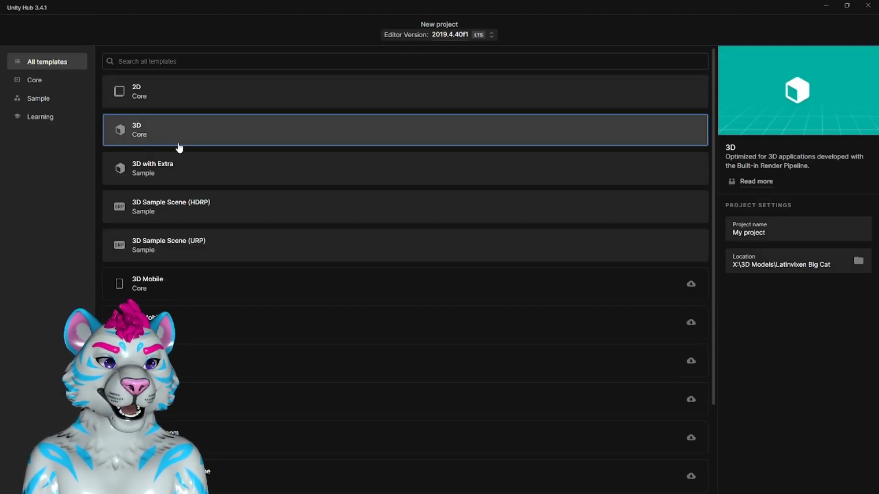
pyautogui.click(778, 231)
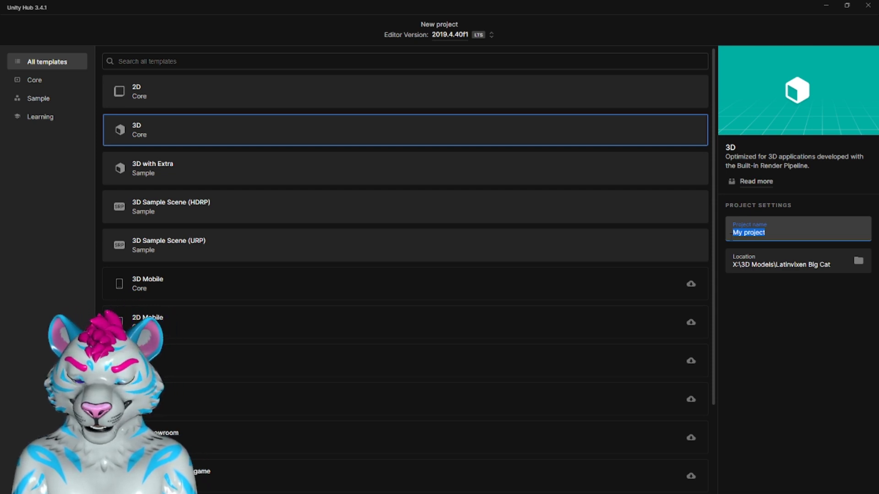
pyautogui.write('Roran')
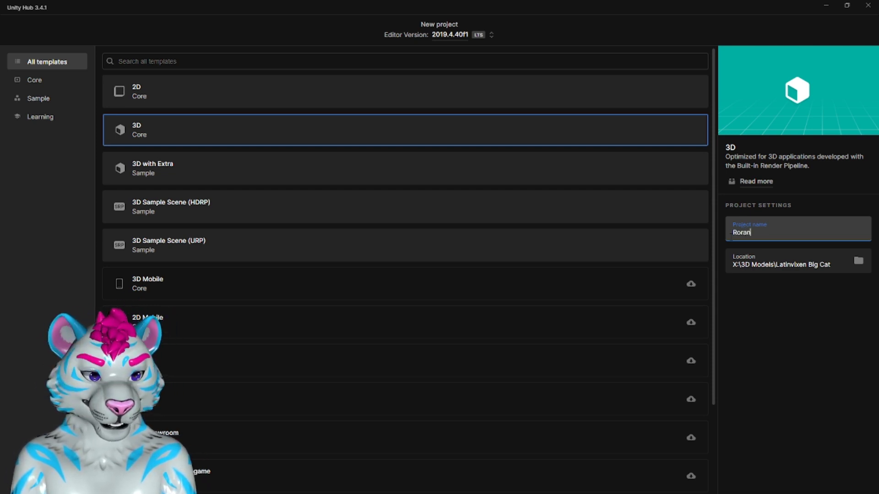
pyautogui.write(' Vtu')
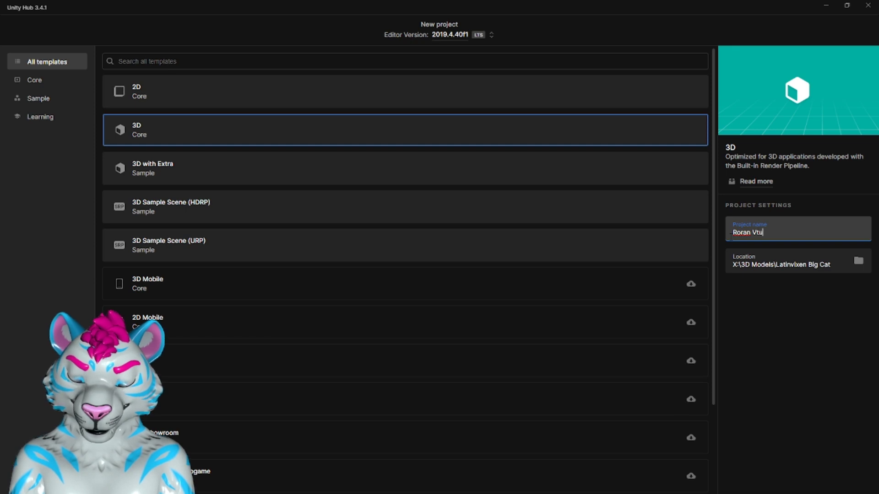
pyautogui.write('be')
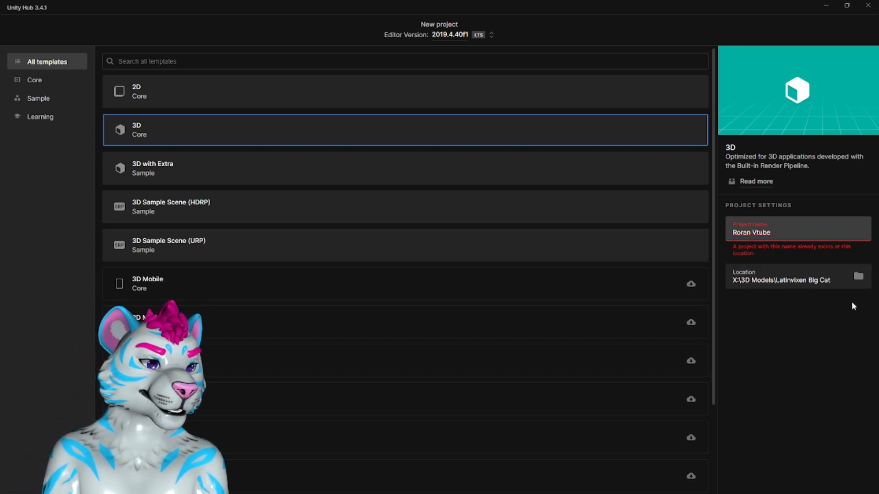
# Create the project inside the Roran Vtube folder of Latinvixen Big Cat and minimize Unity Hub to reveal the editor.
pyautogui.click(852, 277)
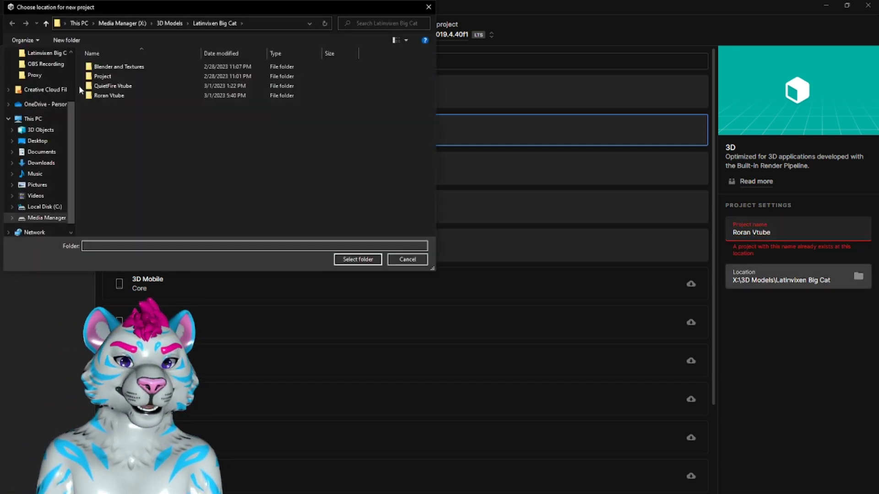
pyautogui.doubleClick(90, 97)
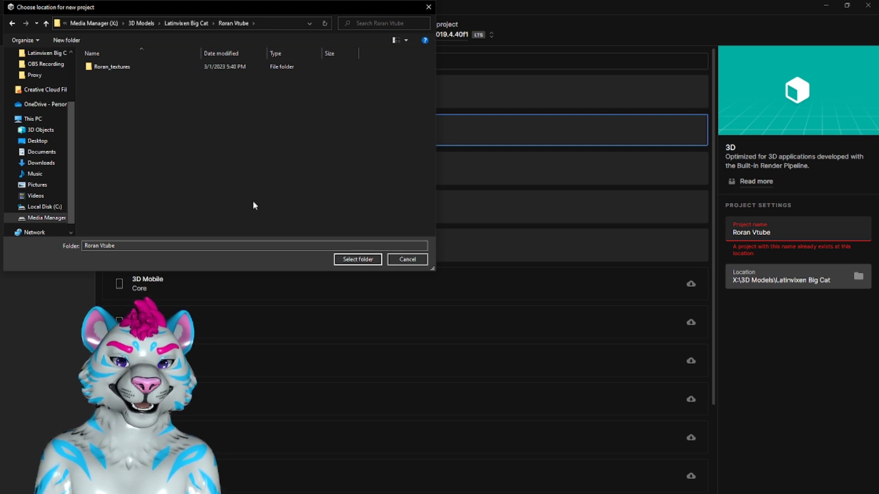
pyautogui.click(358, 259)
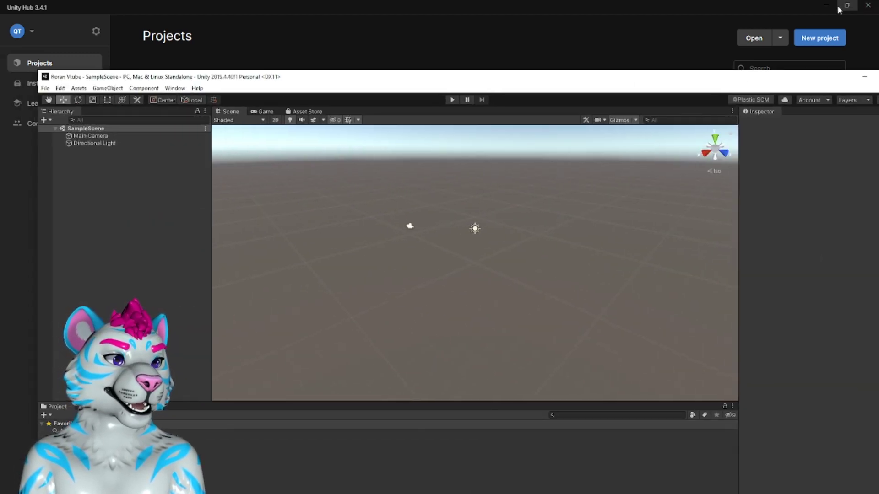
pyautogui.click(831, 8)
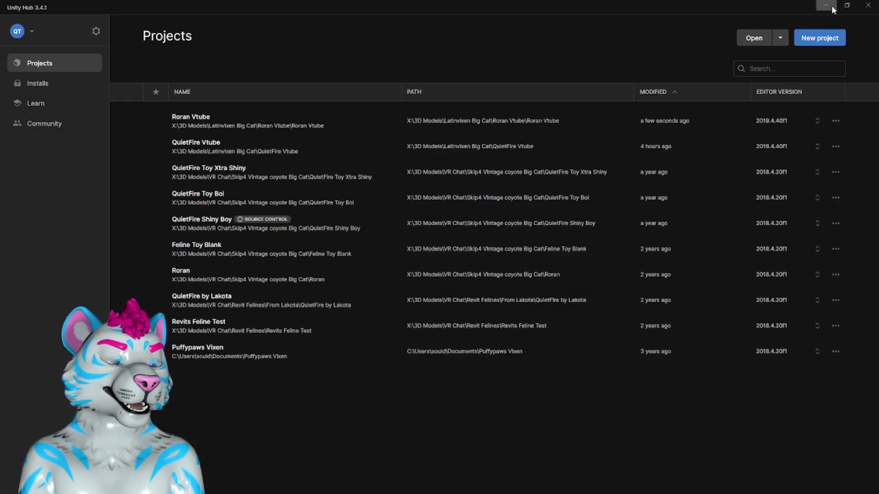
pyautogui.click(831, 7)
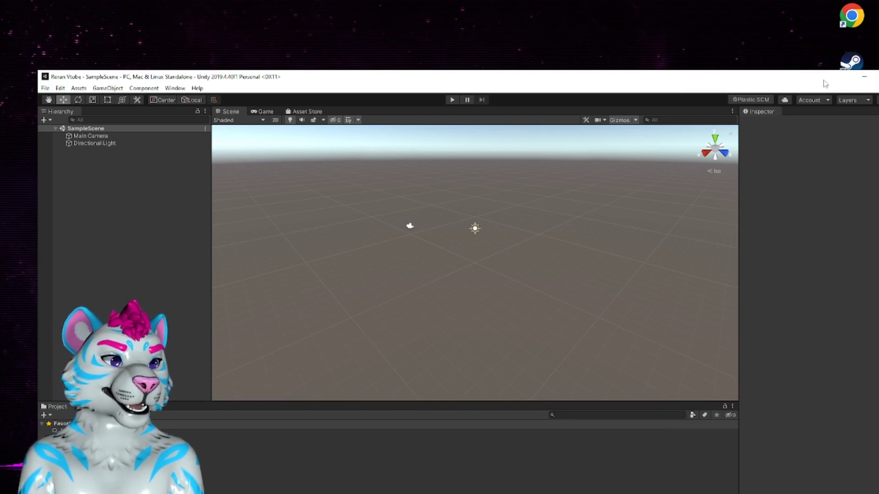
# Maximize the editor window and import the full UniGLTF_VRMShaders-0.86.0_3ca3 custom package from Downloads into the project.
pyautogui.moveTo(824, 81); pyautogui.dragTo(765, 54)
pyautogui.click(822, 51)
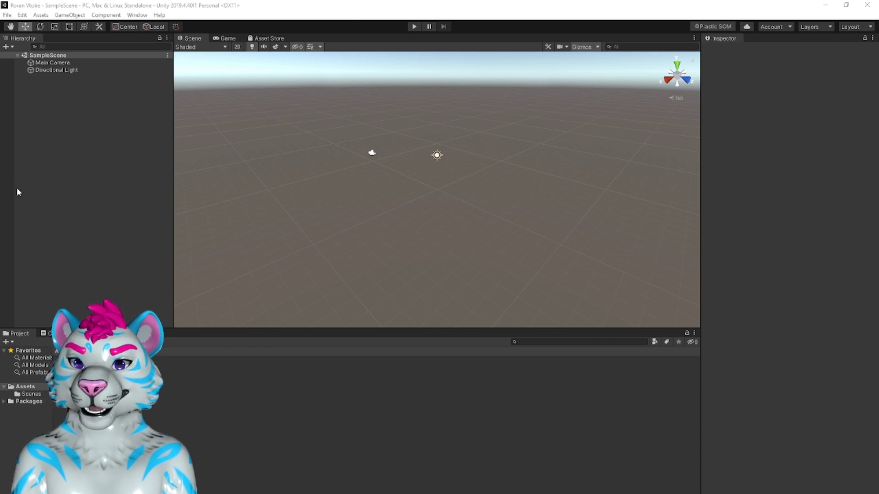
pyautogui.click(35, 15)
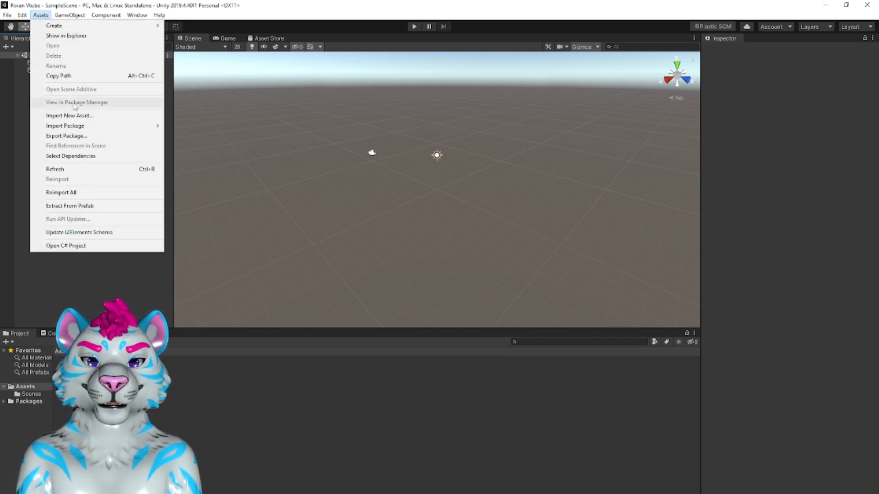
pyautogui.moveTo(137, 126)
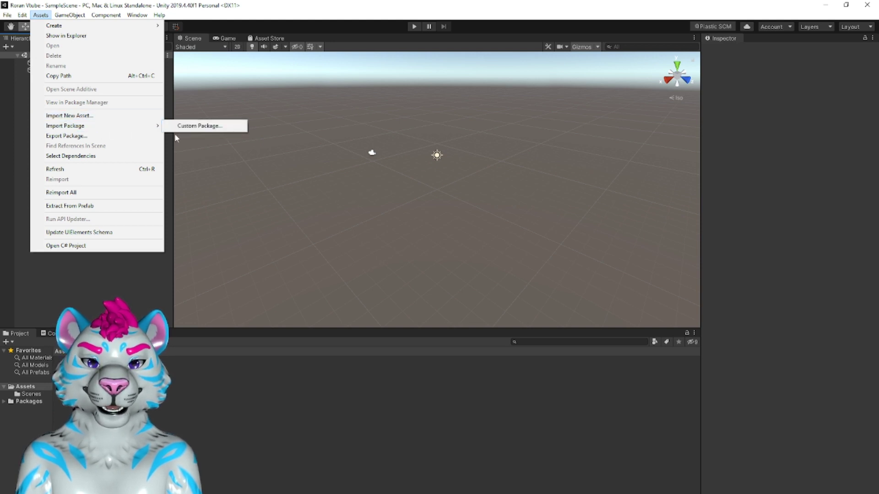
pyautogui.click(194, 130)
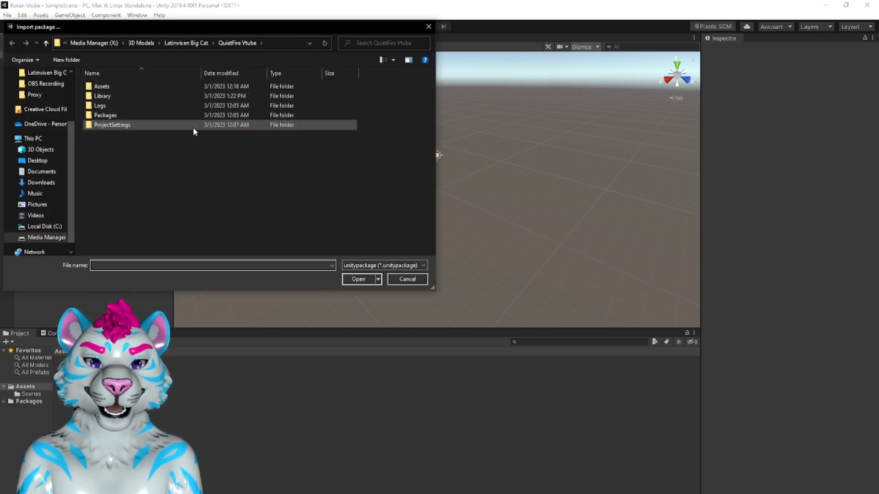
pyautogui.click(51, 183)
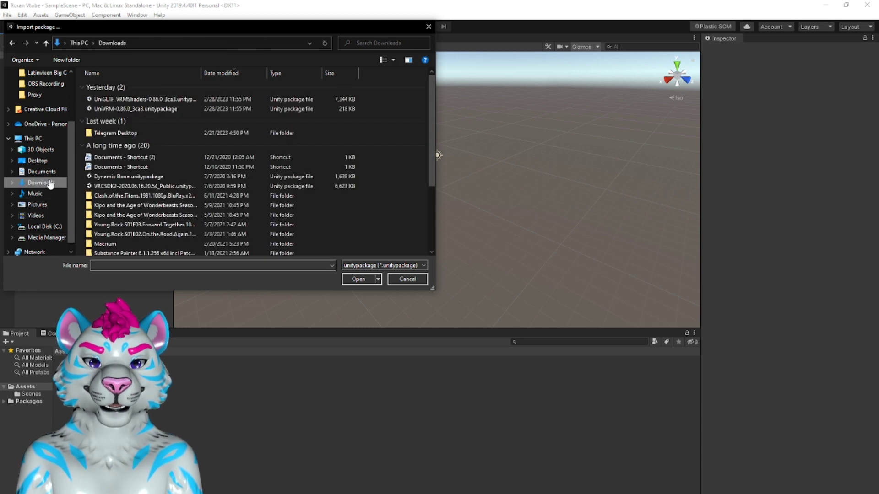
pyautogui.click(134, 100)
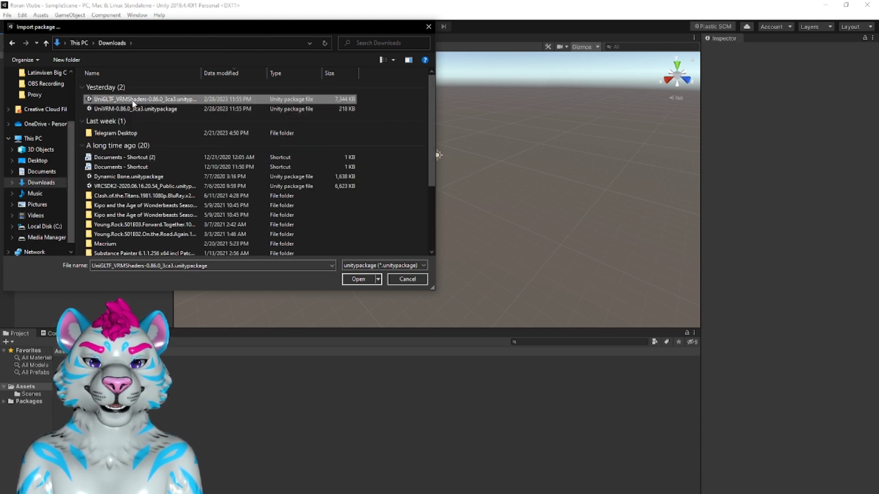
pyautogui.click(356, 279)
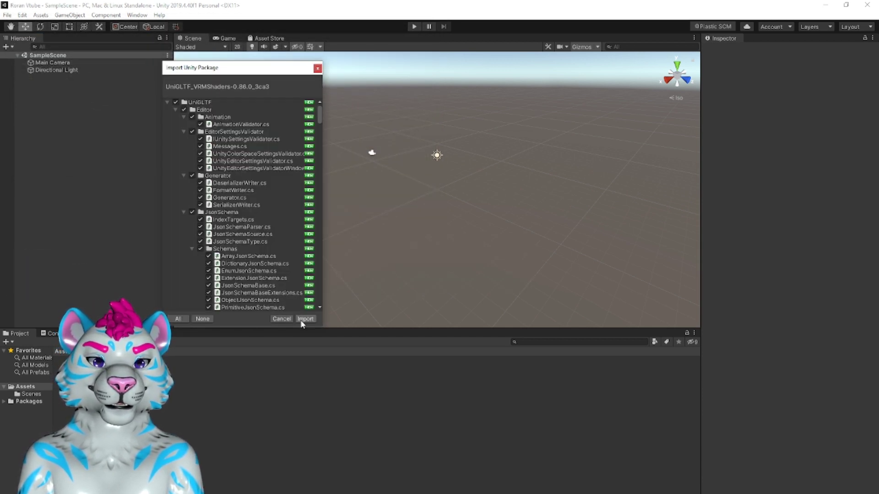
pyautogui.click(302, 321)
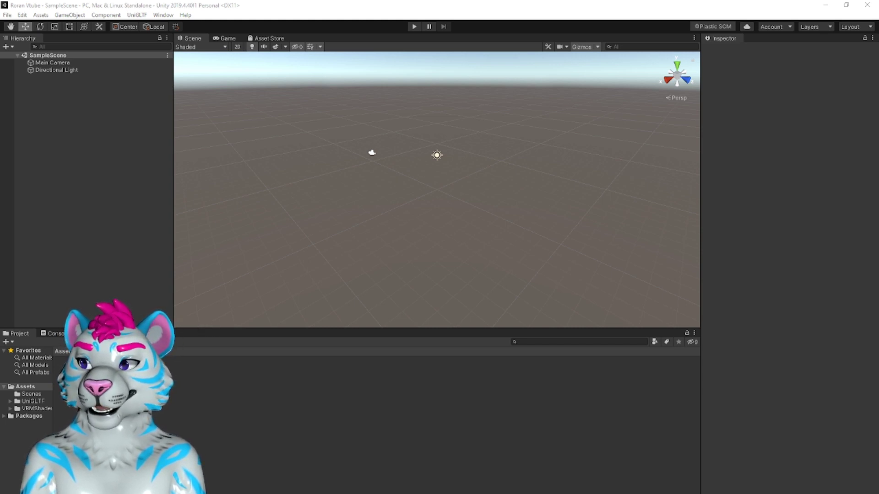
# Accept the recommended Linear color space in the UniGLTF project settings window and close it.
pyautogui.moveTo(260, 50); pyautogui.dragTo(405, 72)
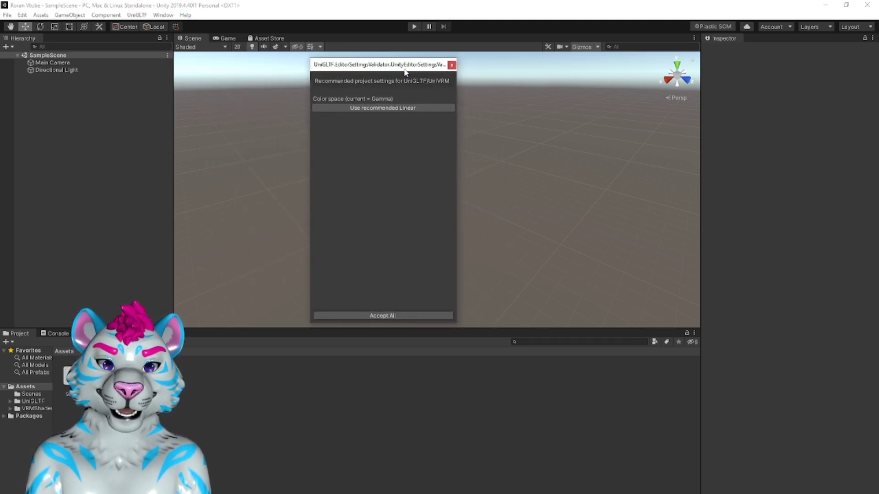
pyautogui.click(388, 108)
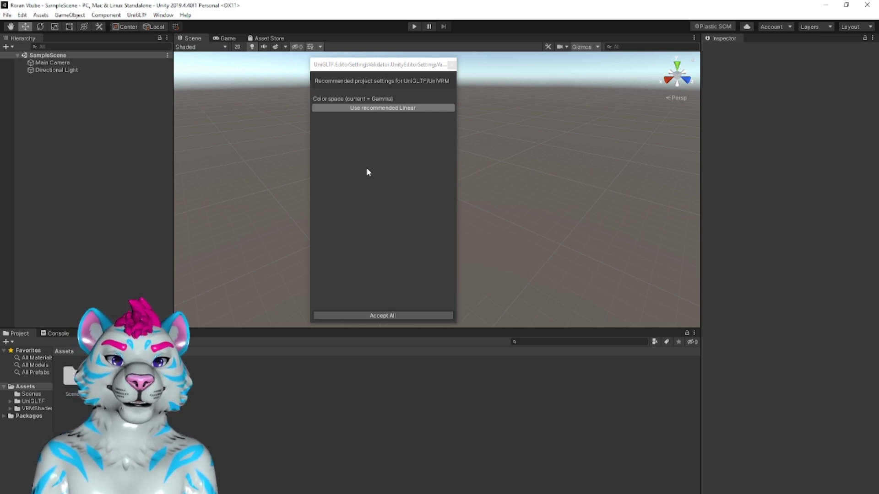
pyautogui.click(437, 315)
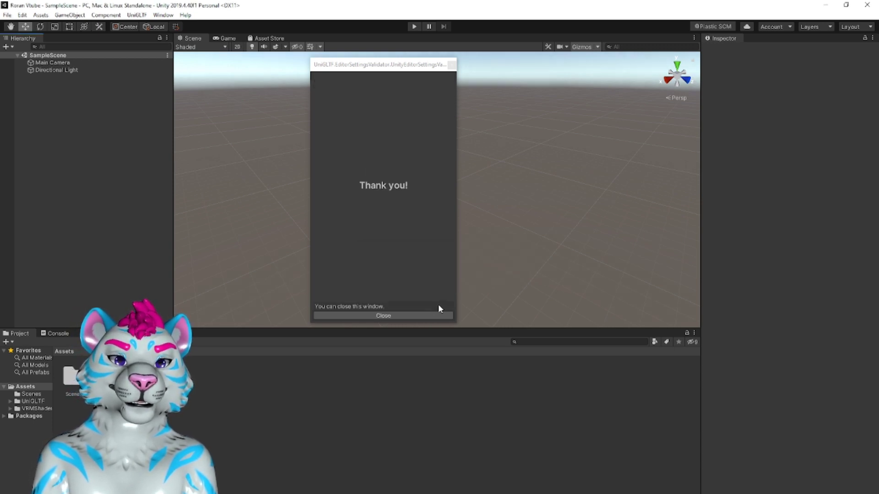
pyautogui.click(413, 316)
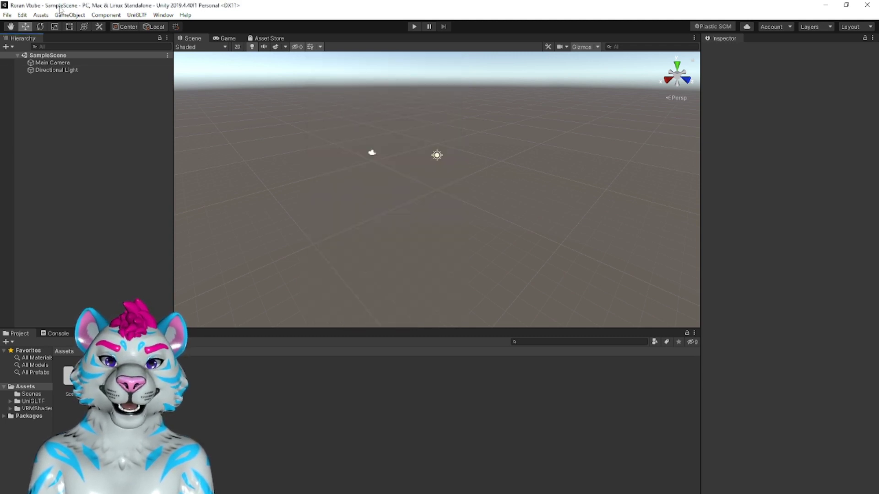
# Import the full UniVRM-0.86.0_3ca3 custom package from Downloads into the project.
pyautogui.click(41, 14)
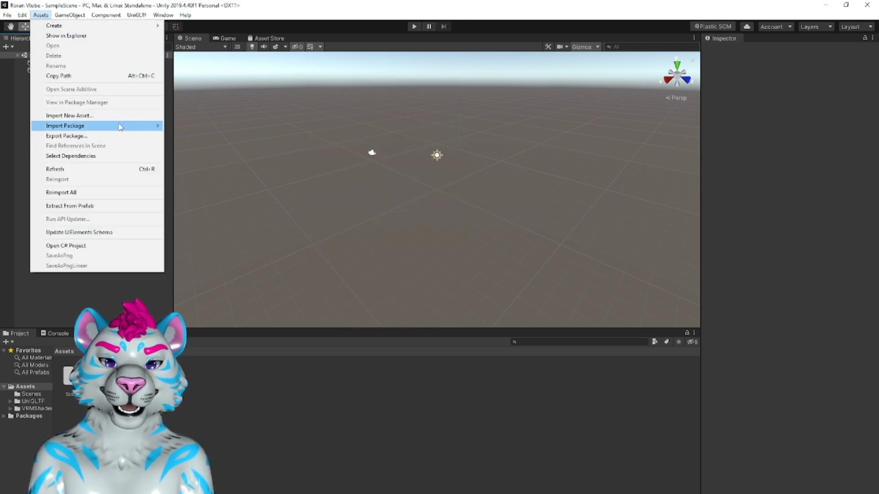
pyautogui.moveTo(122, 126)
pyautogui.click(200, 126)
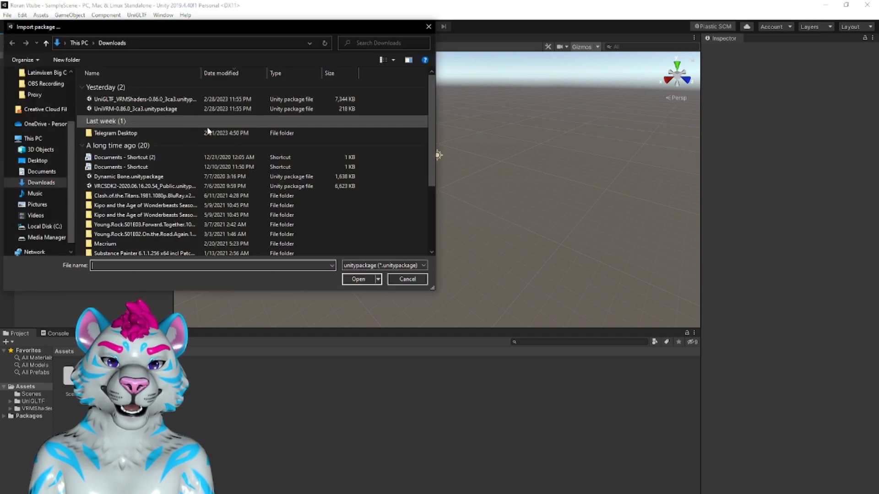
pyautogui.click(179, 109)
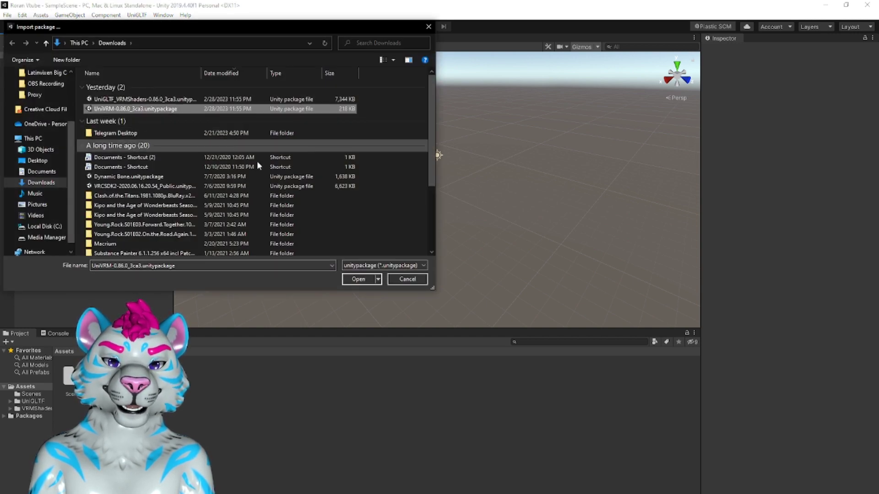
pyautogui.click(361, 282)
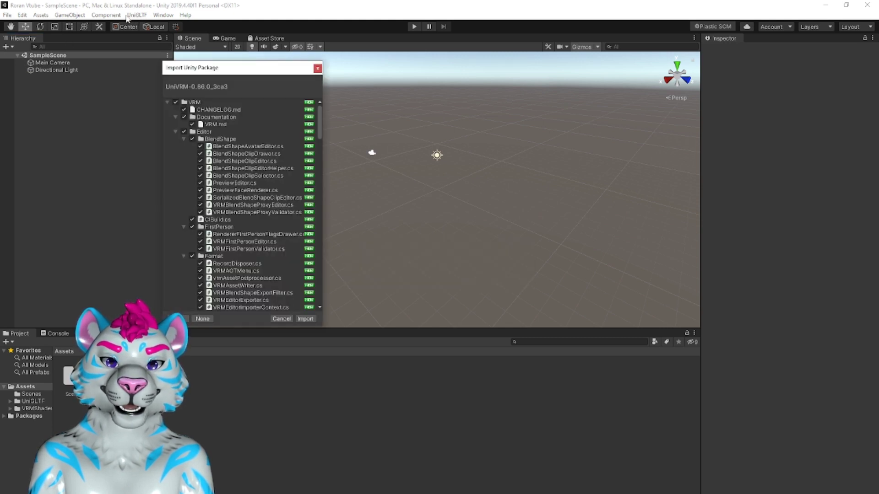
pyautogui.click(302, 320)
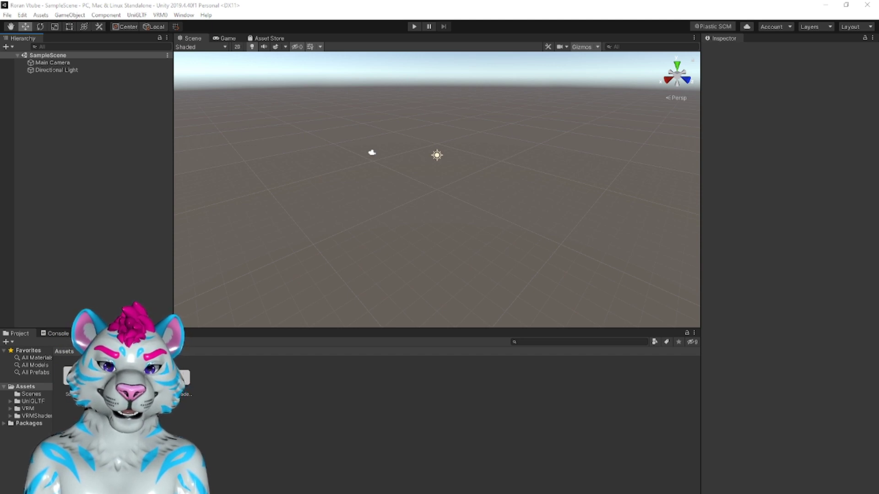
# Add Tiger.vrm from the Latinvixen Big Cat folder in 3D Models on Media Manager (X:) to the project's Assets.
pyautogui.press('super+e')
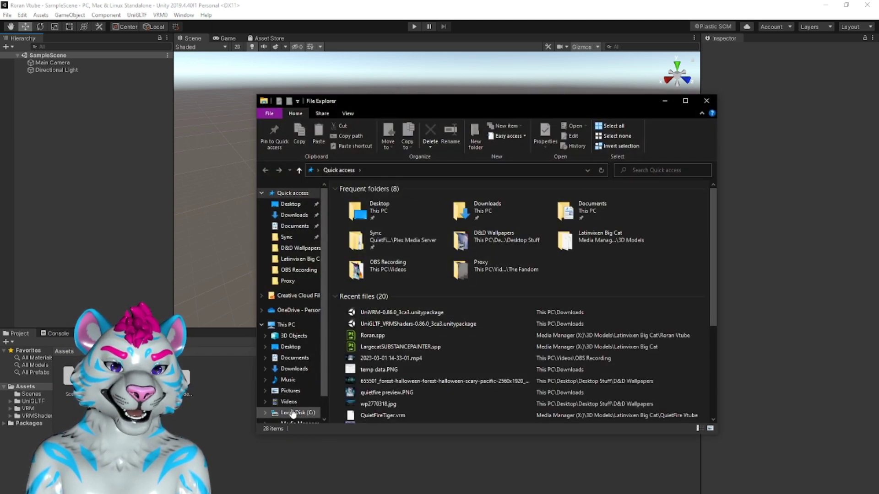
pyautogui.click(293, 424)
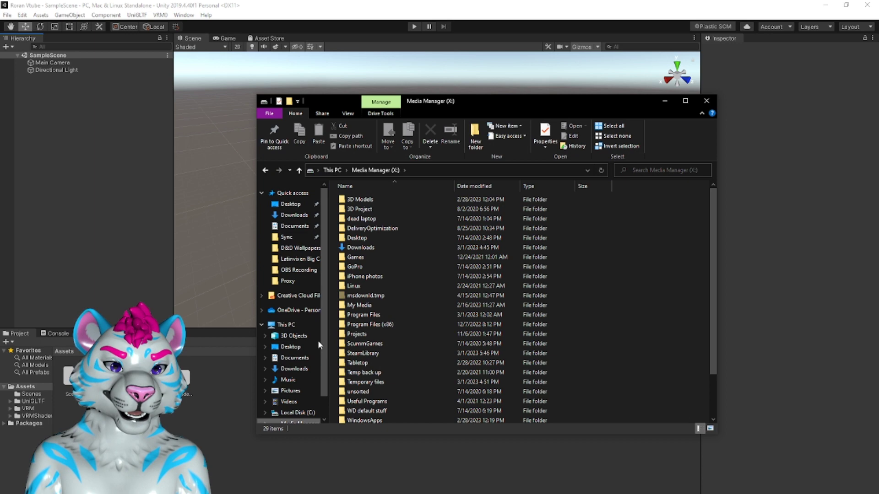
pyautogui.doubleClick(360, 200)
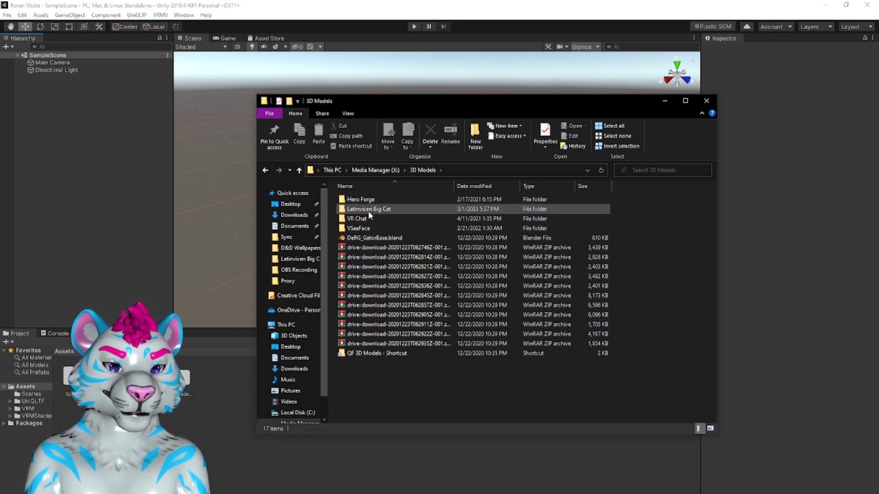
pyautogui.doubleClick(367, 210)
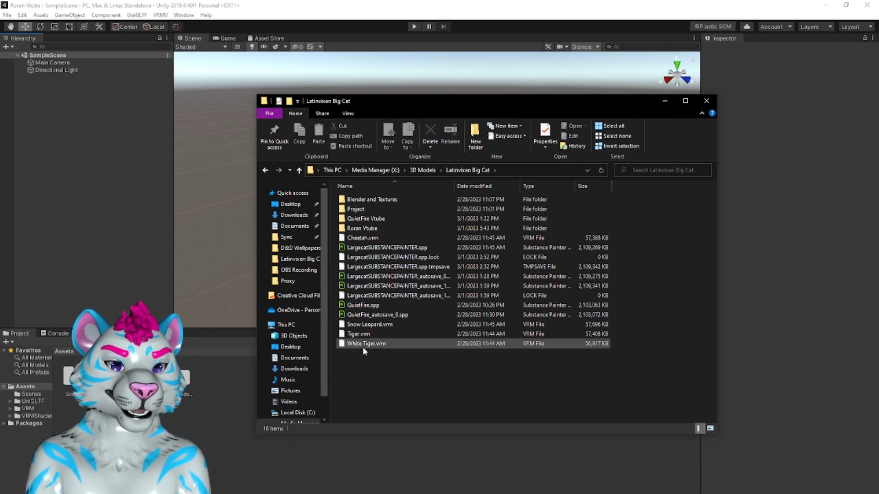
pyautogui.moveTo(365, 335); pyautogui.dragTo(236, 411)
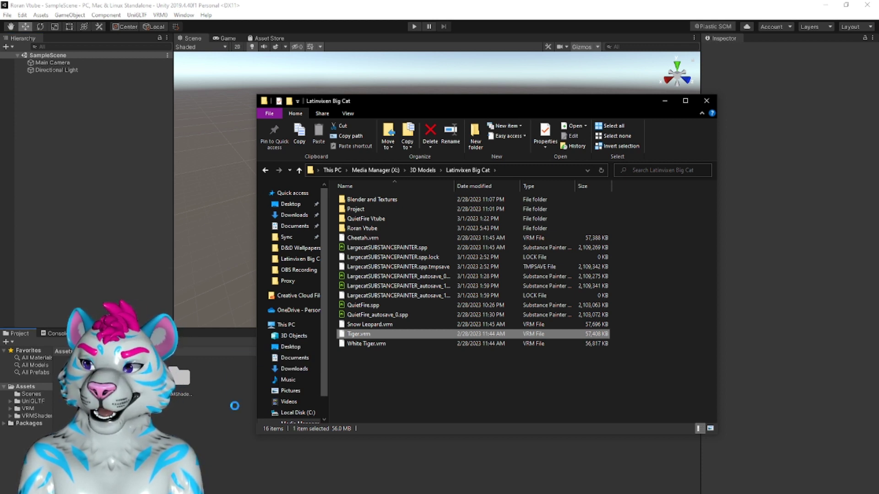
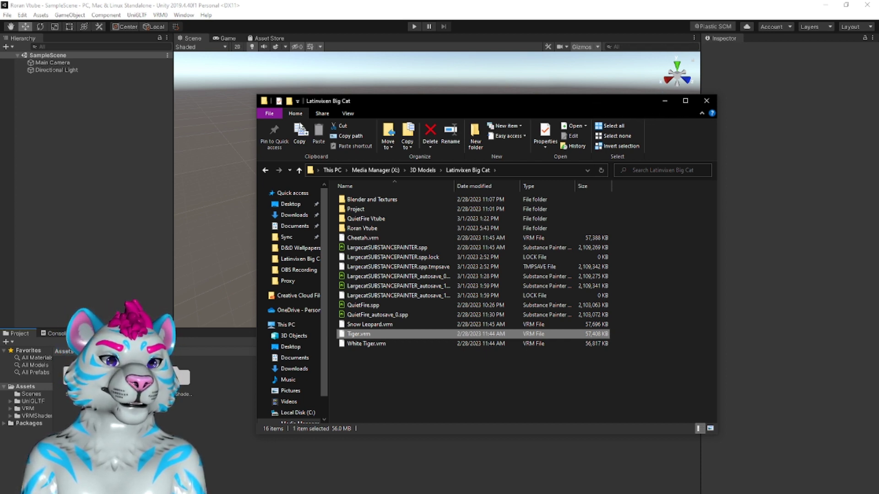
pyautogui.moveTo(516, 241); pyautogui.dragTo(189, 172)
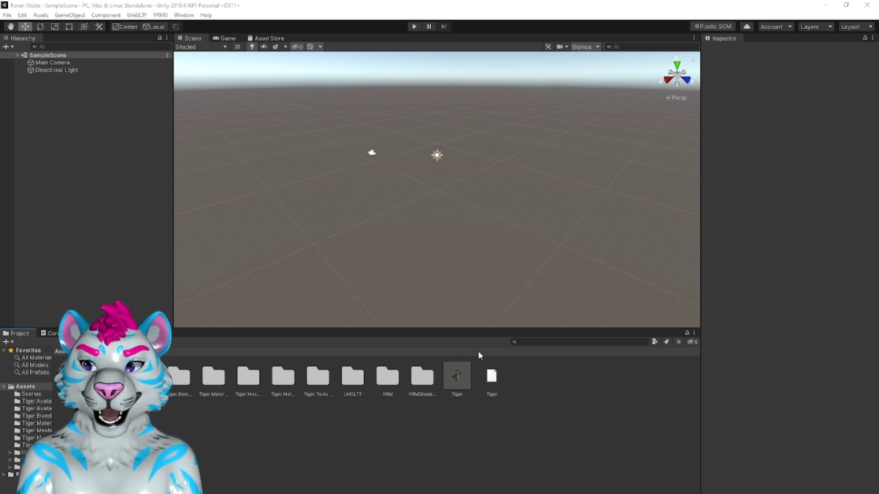
# Place the Tiger prefab from Assets into the SampleScene near the camera and light.
pyautogui.click(456, 376)
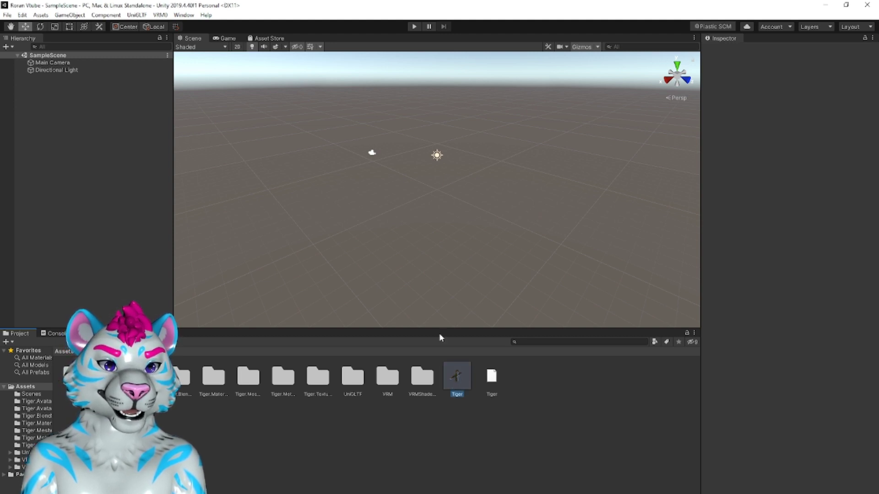
pyautogui.moveTo(440, 337); pyautogui.dragTo(408, 209)
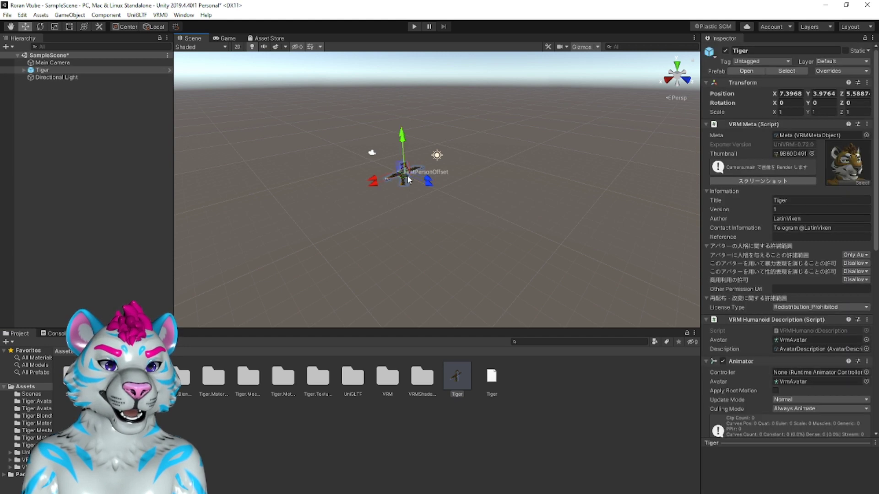
pyautogui.scroll(2, 407, 178)
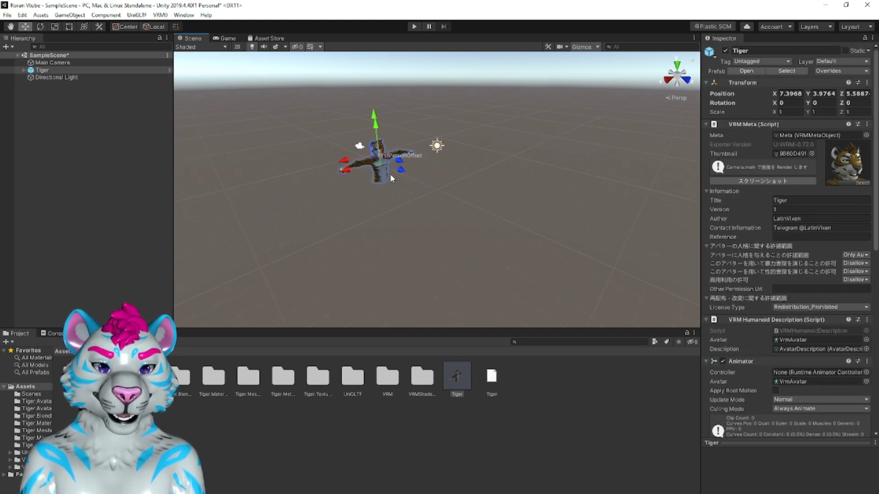
pyautogui.scroll(3, 371, 166)
# Examine the Tiger model's head, arms and torso in the scene from different angles and distances.
pyautogui.keyDown('alt'); pyautogui.moveTo(324, 132); pyautogui.dragTo(330, 177); pyautogui.keyUp('alt')
pyautogui.keyDown('alt'); pyautogui.scroll(4, 292, 170); pyautogui.keyUp('alt')
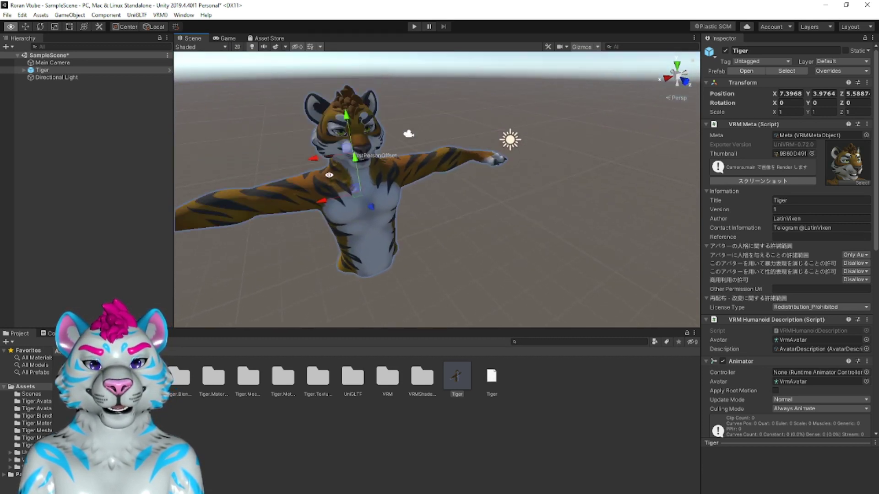
pyautogui.keyDown('alt'); pyautogui.moveTo(330, 176); pyautogui.dragTo(315, 185, button='right'); pyautogui.keyUp('alt')
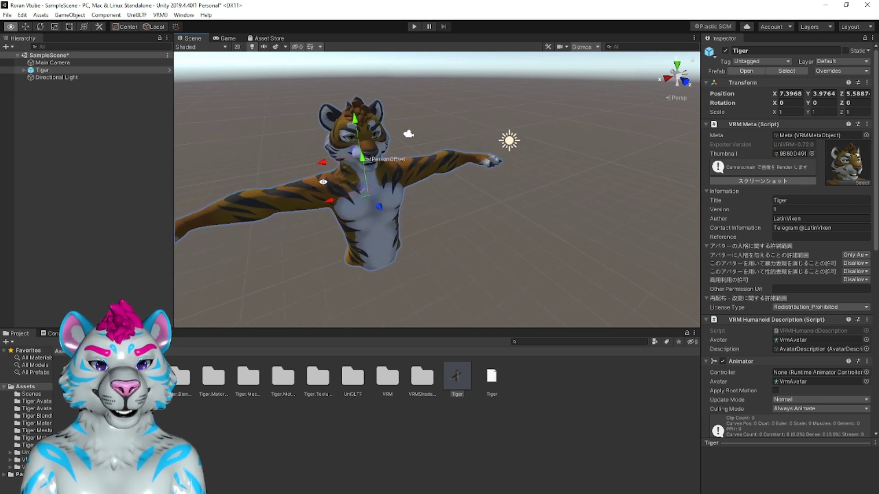
pyautogui.moveTo(347, 177)
pyautogui.keyDown('alt'); pyautogui.mouseDown()
pyautogui.moveTo(334, 173)
pyautogui.moveTo(360, 167)
pyautogui.moveTo(341, 175)
pyautogui.mouseUp(); pyautogui.keyUp('alt')
pyautogui.moveTo(341, 175)
pyautogui.mouseDown(button='middle')
pyautogui.moveTo(340, 193)
pyautogui.moveTo(339, 137)
pyautogui.moveTo(341, 183)
pyautogui.moveTo(345, 172)
pyautogui.mouseUp(button='middle')
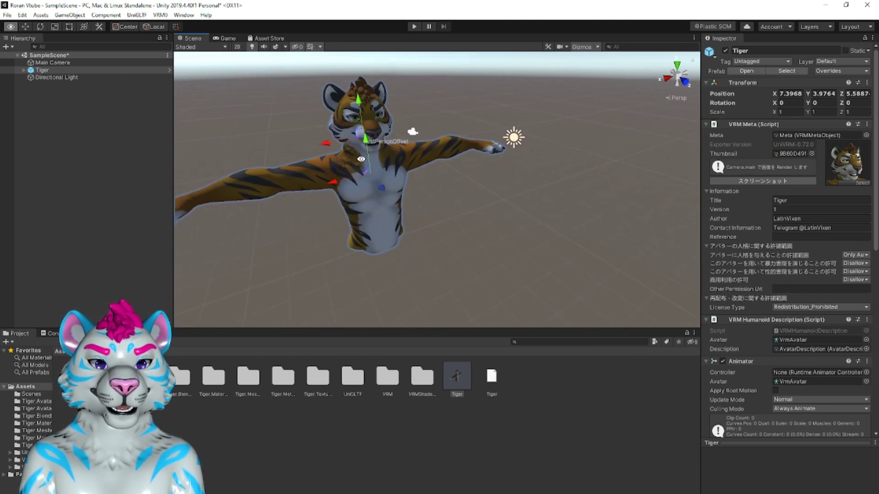
pyautogui.scroll(-5, 364, 163)
pyautogui.scroll(5, 376, 177)
pyautogui.scroll(-5, 387, 183)
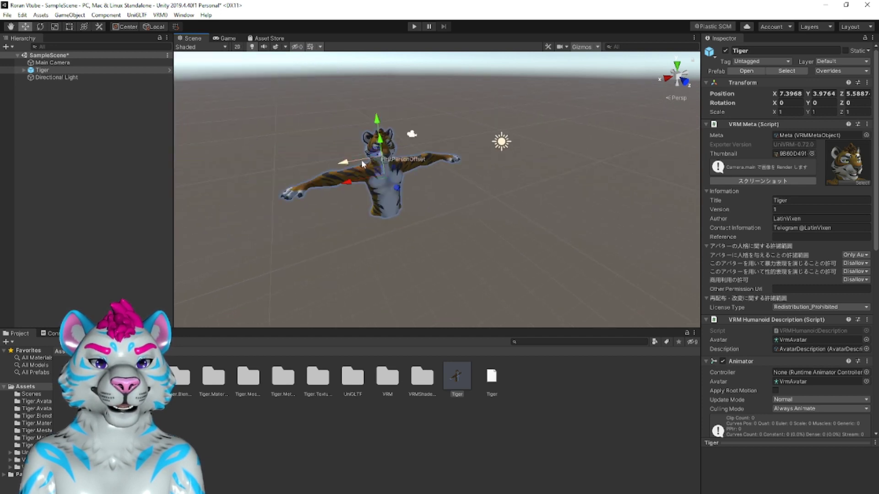
pyautogui.scroll(3, 399, 192)
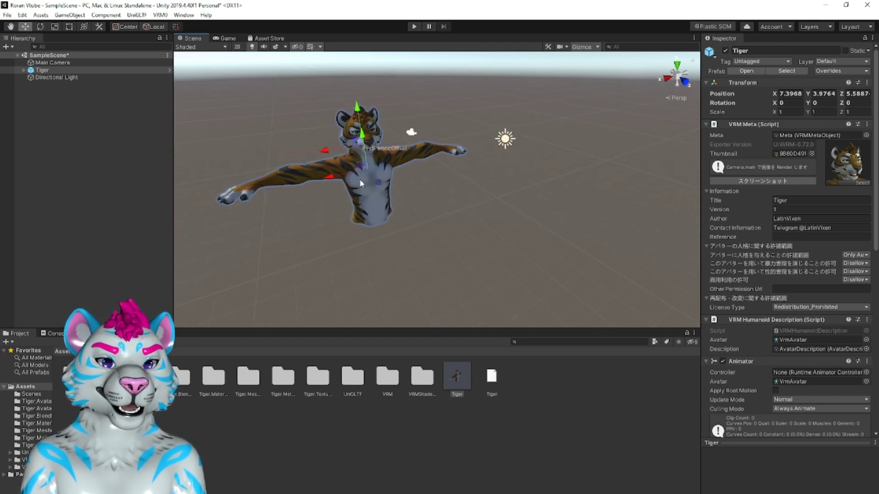
# Expand the Tiger object's parts, select TorsoMainGEO and review its materials and their shaders.
pyautogui.click(24, 70)
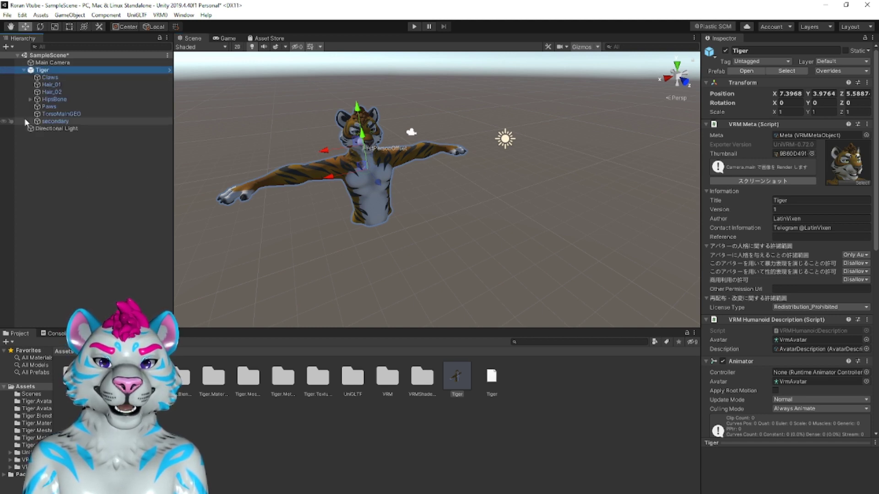
pyautogui.click(365, 189)
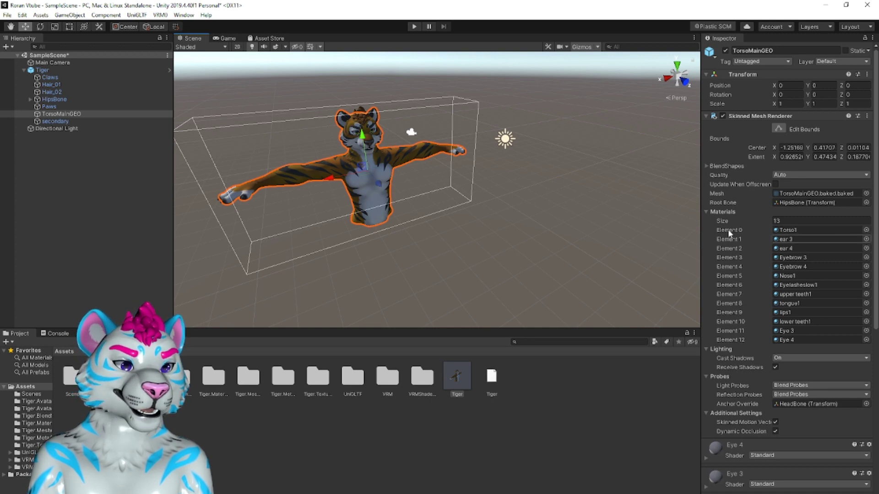
pyautogui.scroll(-10, 745, 298)
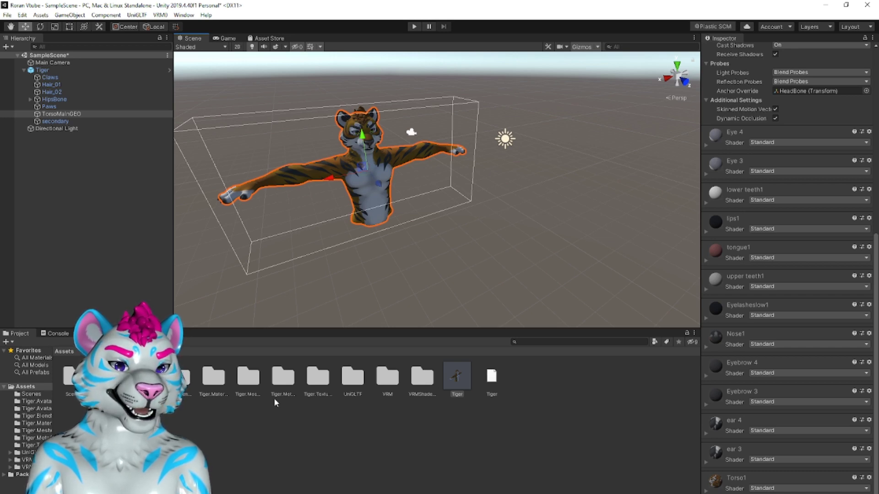
# Add the Roran_textures folder from Latinvixen Big Cat > Roran Vtube on Media Manager (X:) to the project's Assets.
pyautogui.doubleClick(311, 379)
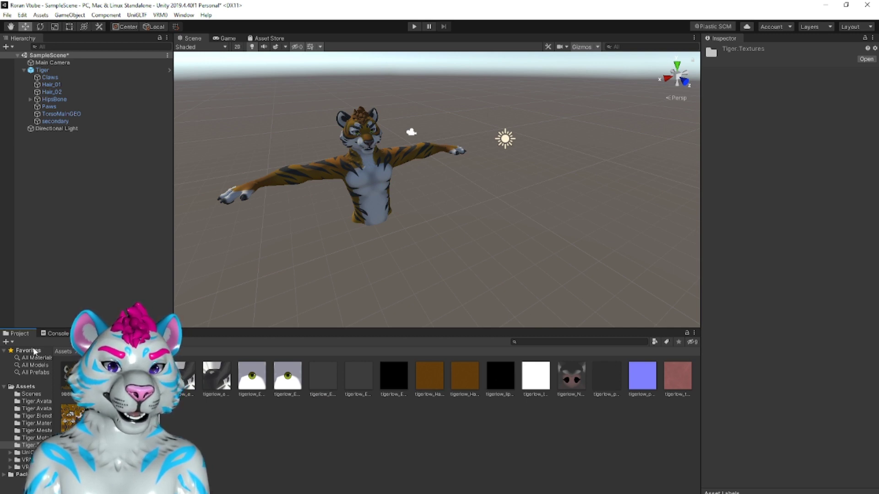
pyautogui.click(64, 351)
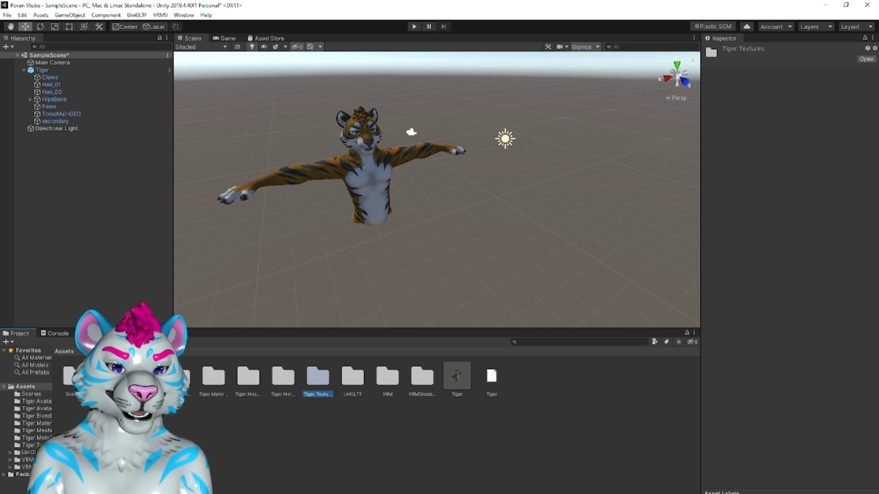
pyautogui.press('super+e')
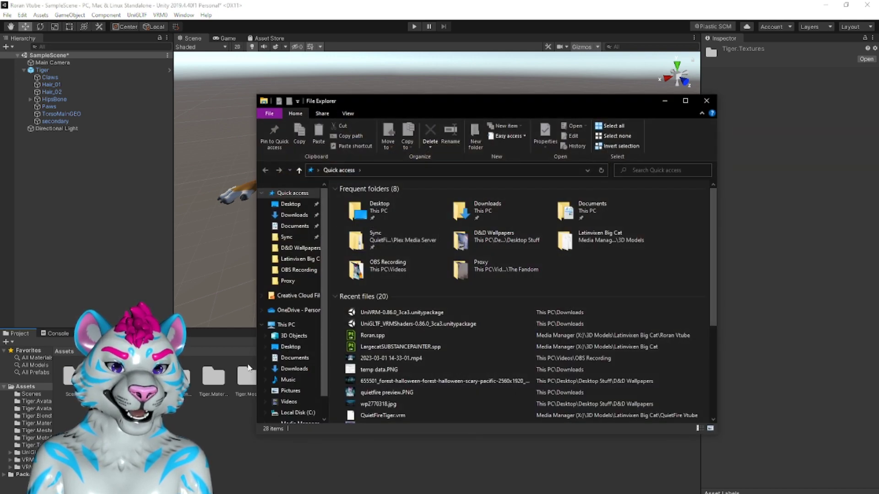
pyautogui.click(300, 424)
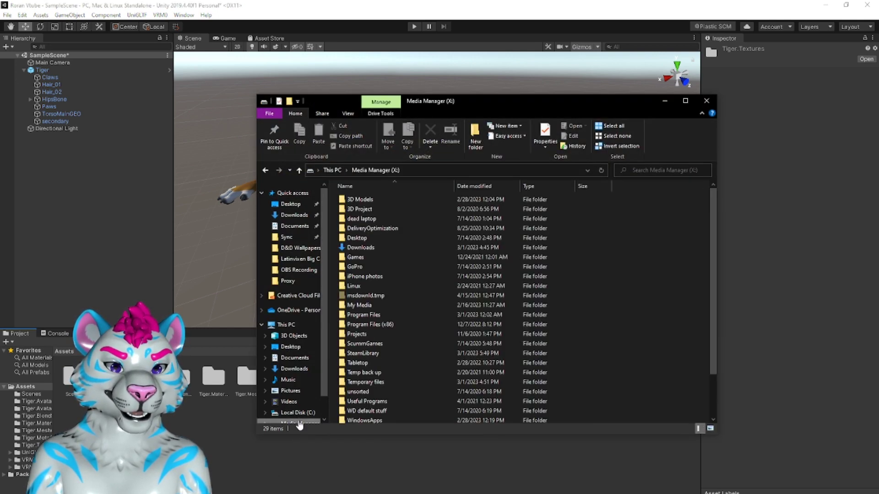
pyautogui.doubleClick(359, 200)
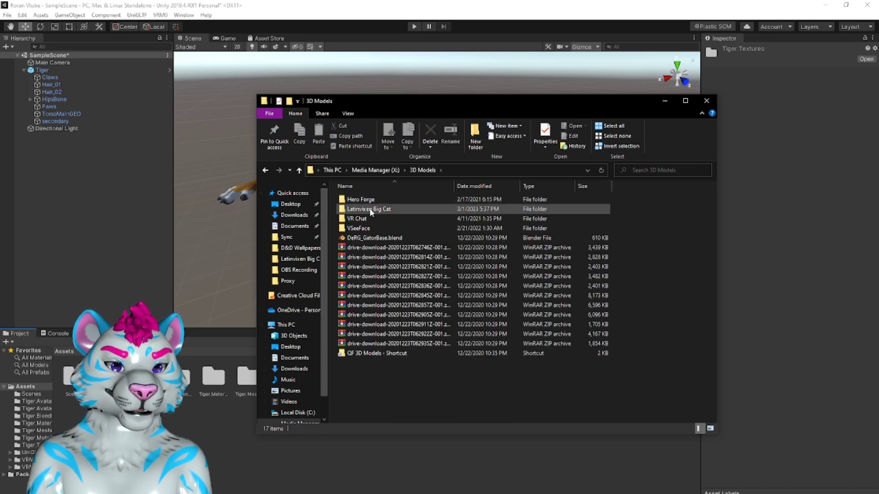
pyautogui.doubleClick(370, 209)
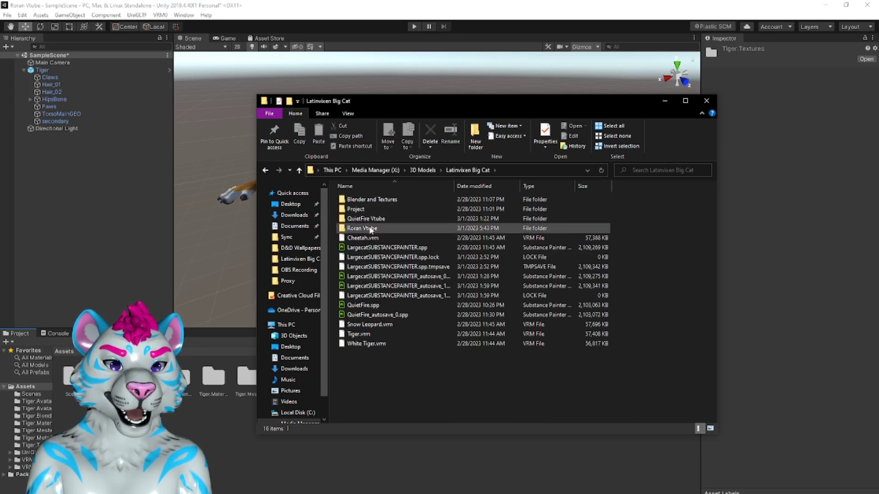
pyautogui.doubleClick(371, 229)
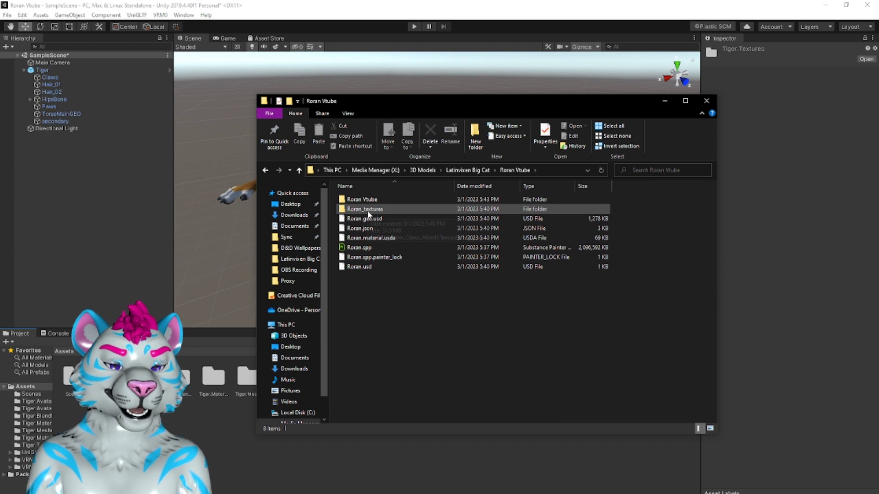
pyautogui.moveTo(362, 211); pyautogui.dragTo(375, 458)
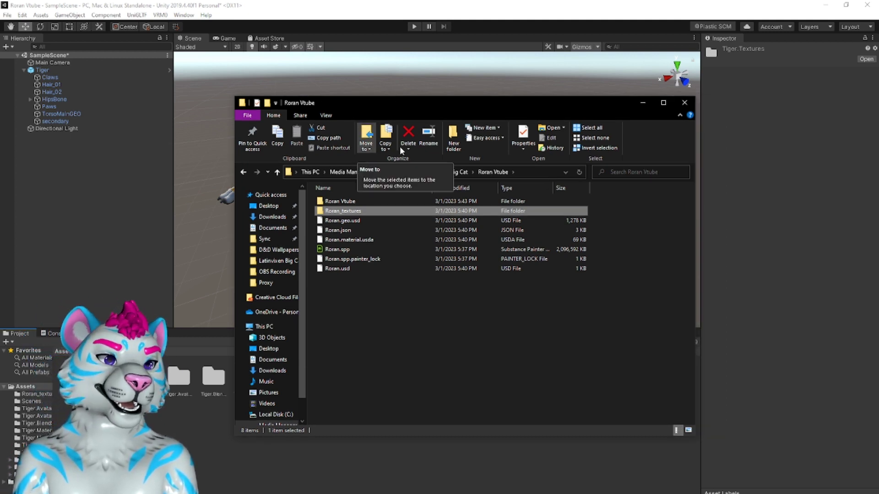
pyautogui.click(643, 102)
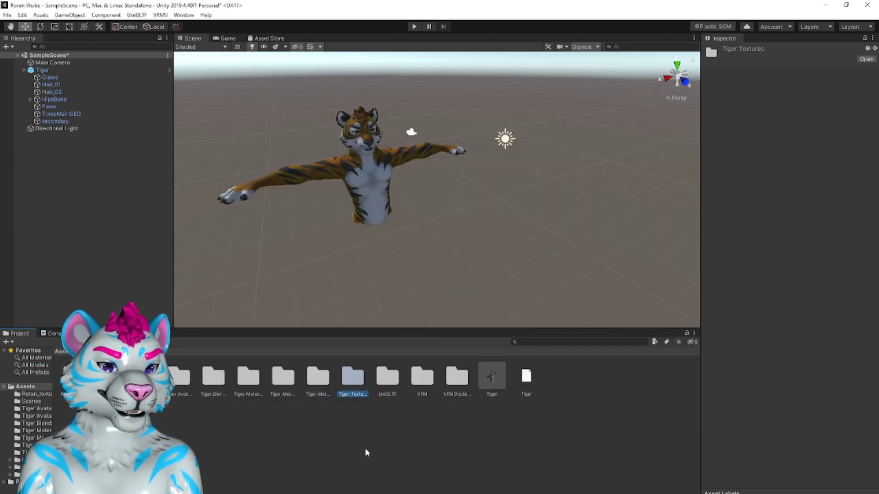
# Select TorsoMainGEO on the Tiger model and review its list of materials from Eye 4 to Torso1.
pyautogui.click(369, 166)
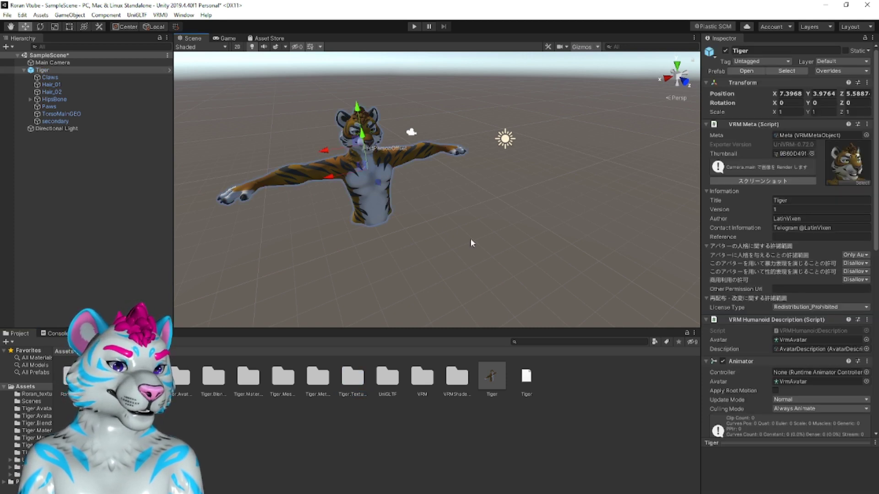
pyautogui.click(362, 187)
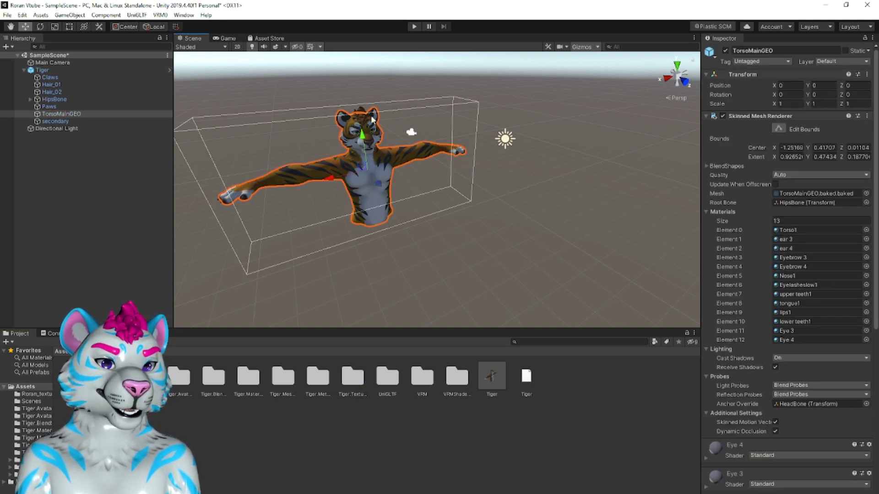
pyautogui.click(360, 188)
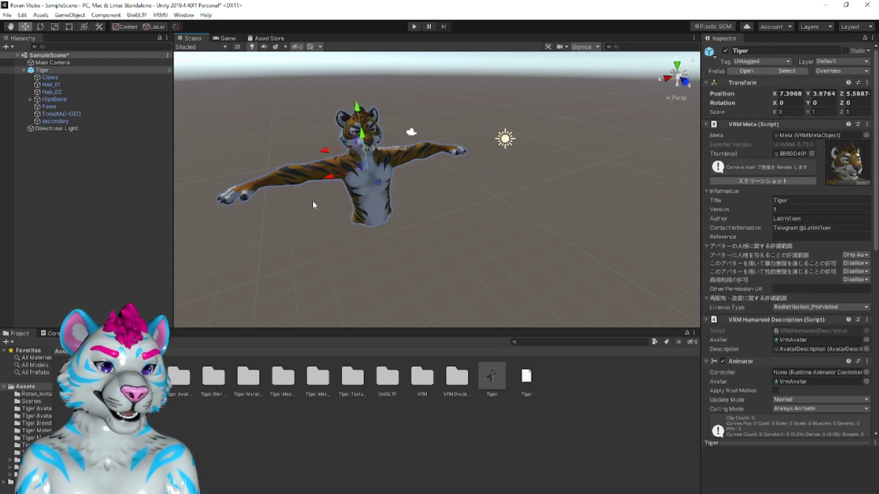
pyautogui.click(361, 188)
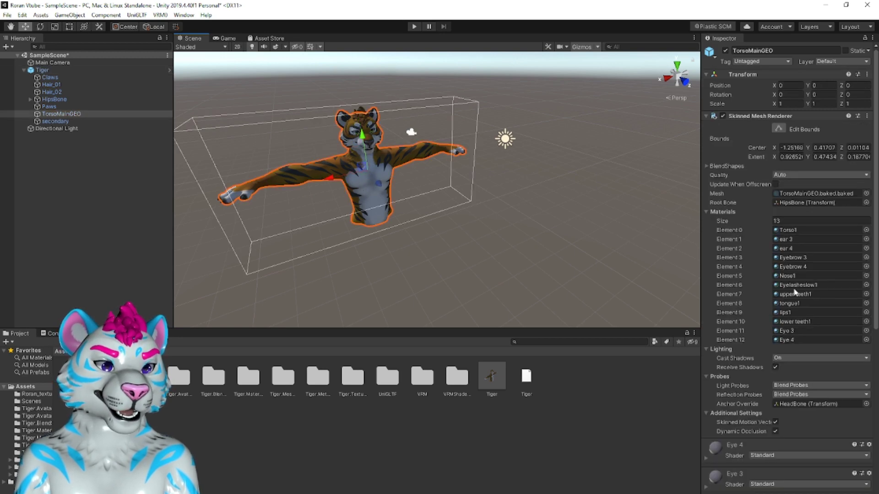
pyautogui.scroll(-5, 790, 301)
pyautogui.scroll(-3, 787, 213)
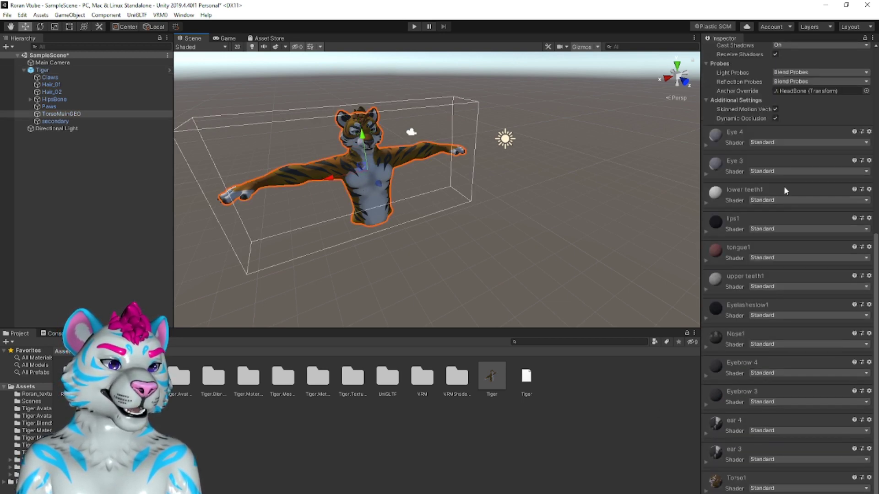
# Open the Roran_textures folder and assign the first teal eye texture as the albedo map of TorsoMainGEO's Eye 4 material.
pyautogui.doubleClick(75, 377)
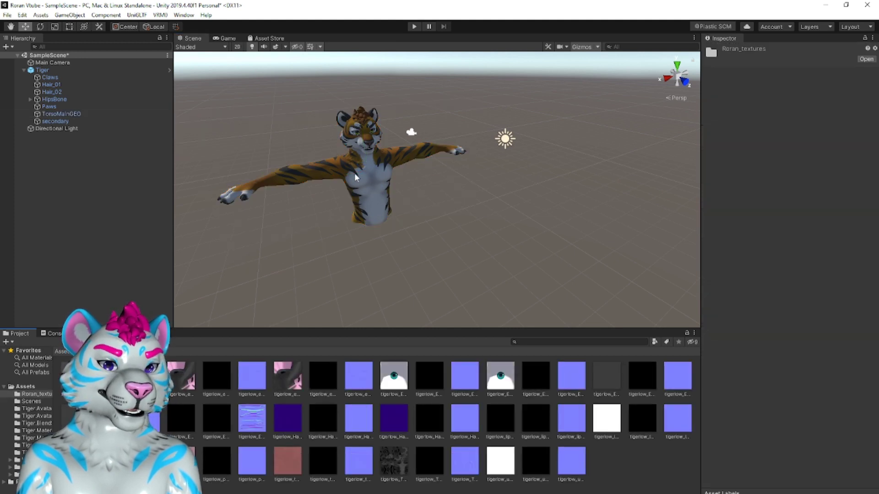
pyautogui.click(361, 167)
pyautogui.click(366, 181)
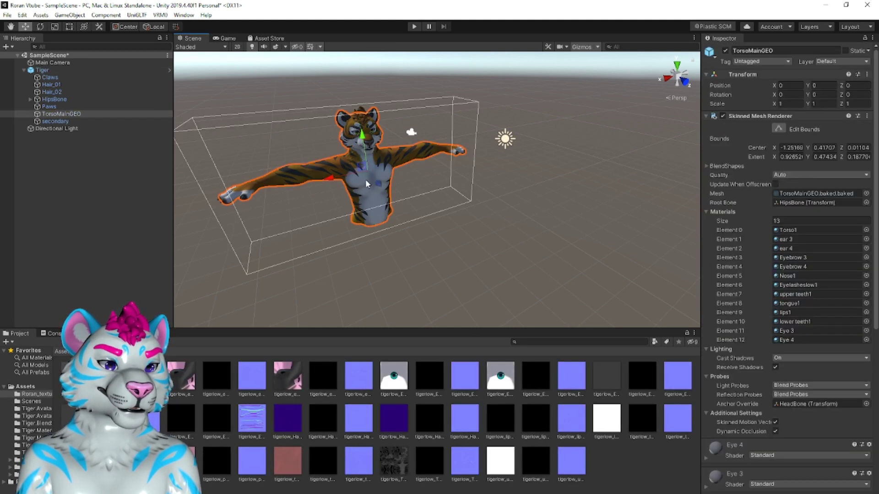
pyautogui.scroll(-3, 726, 388)
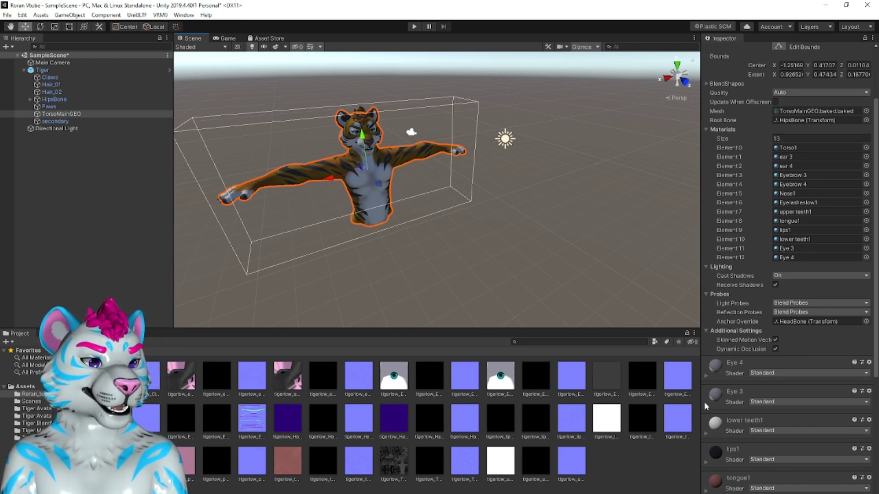
pyautogui.click(705, 378)
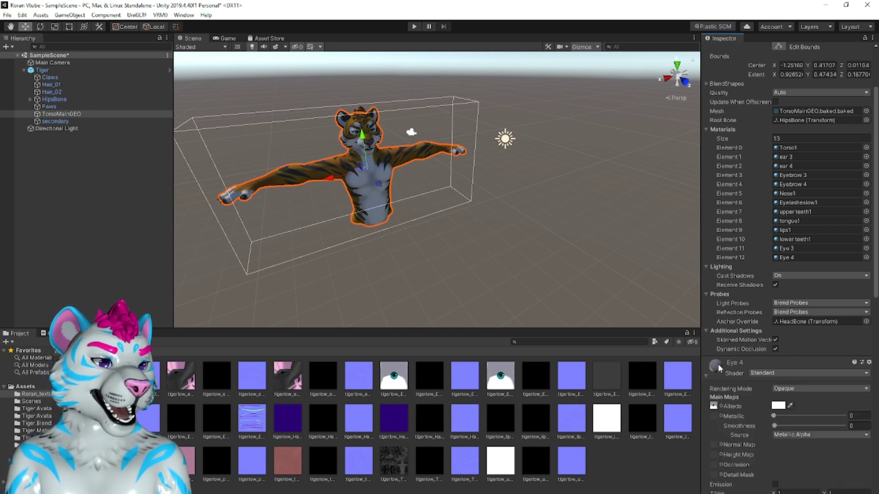
pyautogui.scroll(-9, 732, 341)
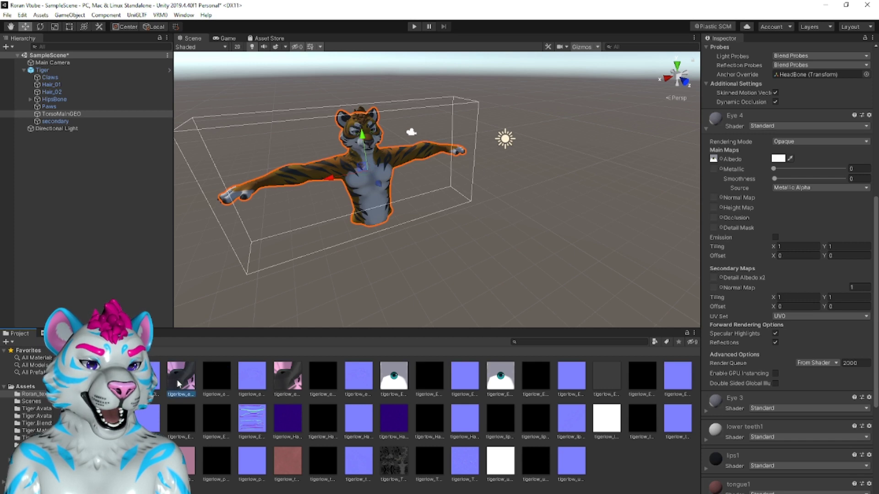
pyautogui.moveTo(177, 383); pyautogui.dragTo(714, 160)
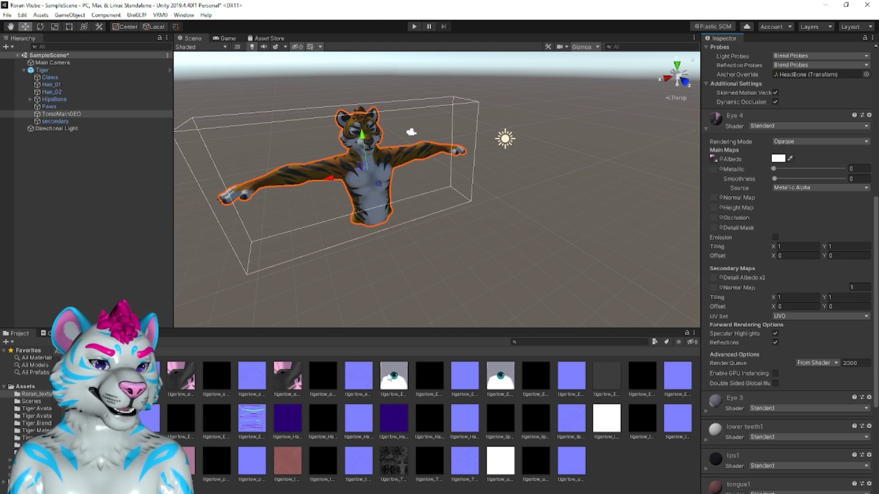
pyautogui.moveTo(401, 381); pyautogui.dragTo(713, 161)
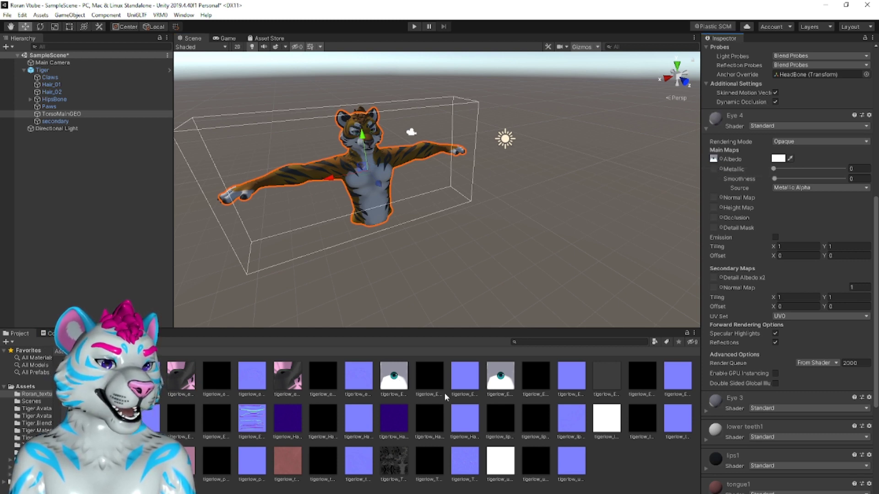
pyautogui.click(704, 125)
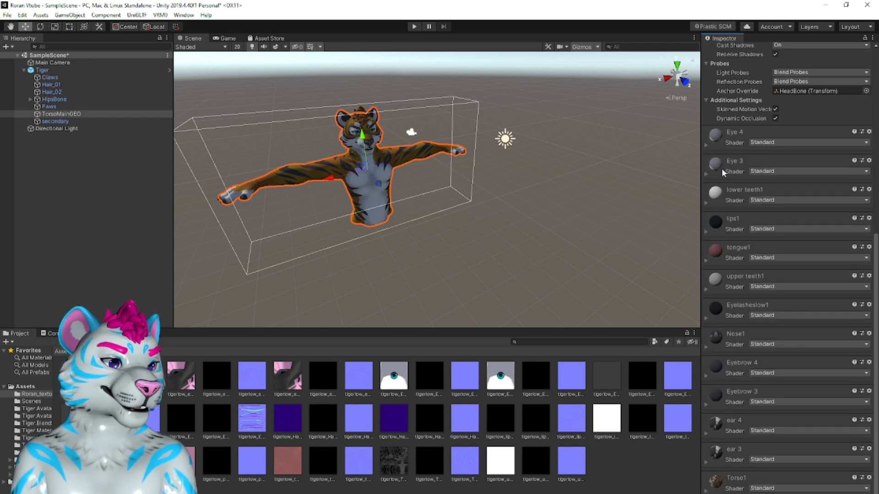
# Assign the second teal eye texture from Roran_textures as the albedo map of the Eye 3 material.
pyautogui.click(707, 173)
pyautogui.moveTo(508, 385); pyautogui.dragTo(719, 209)
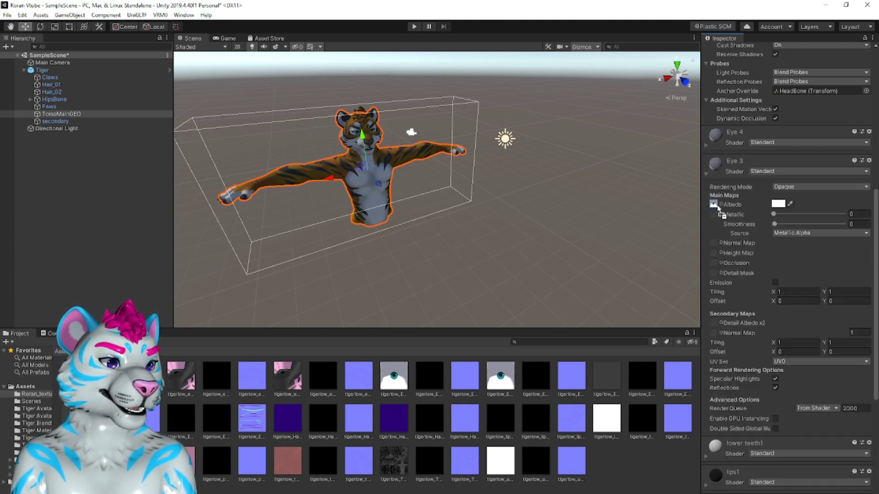
pyautogui.click(708, 174)
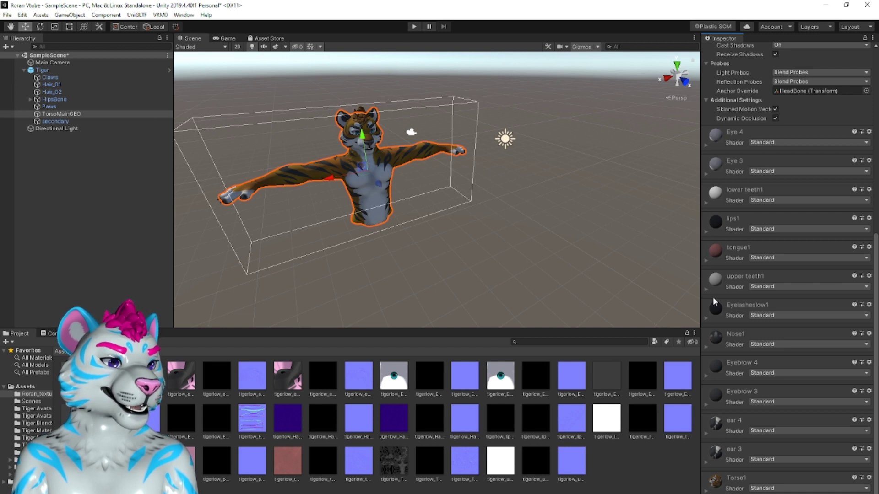
# Assign the pink nose texture from Roran_textures as the albedo map of the Nose1 material.
pyautogui.click(707, 346)
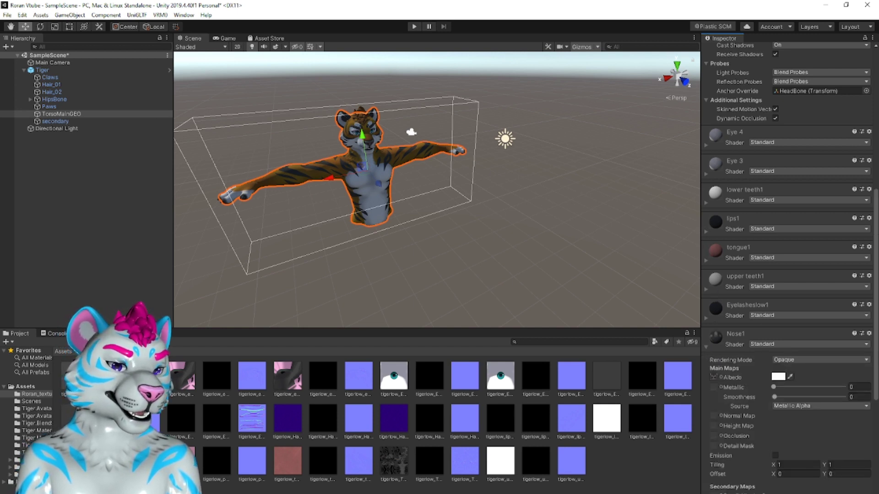
pyautogui.moveTo(75, 460); pyautogui.dragTo(716, 379)
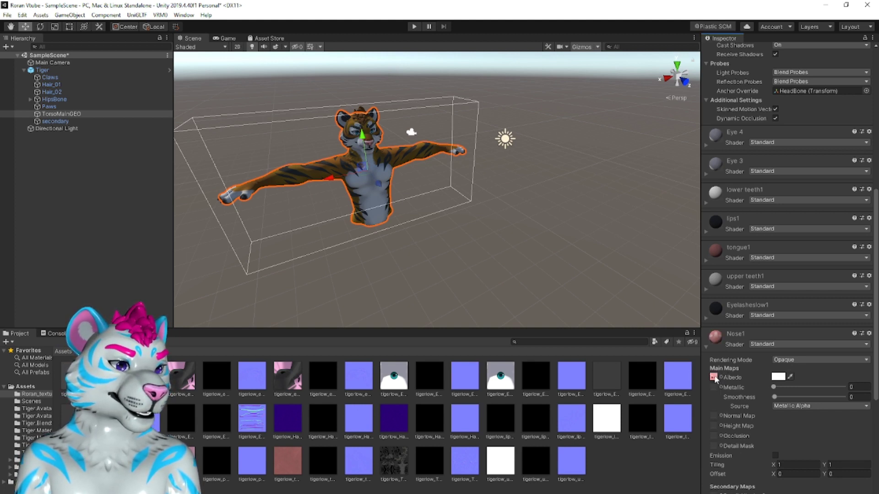
pyautogui.click(707, 347)
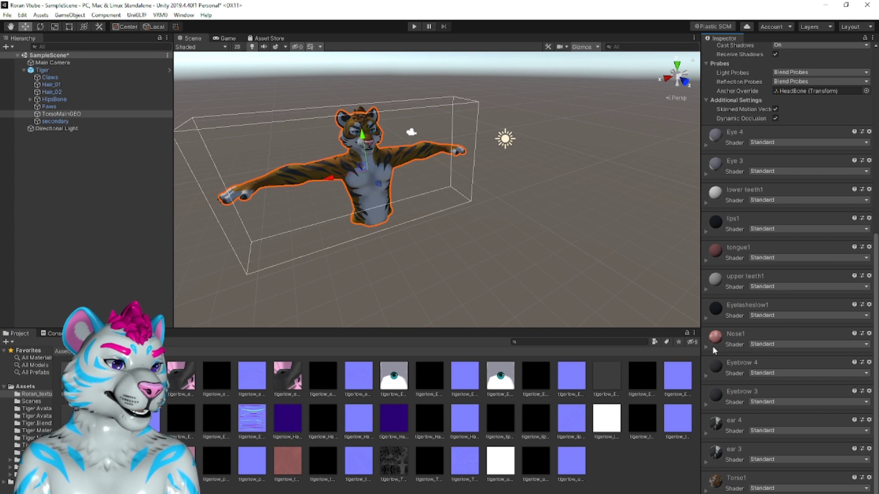
# Assign the pink-and-black ear textures from Roran_textures as the albedo maps of the ear 4 and ear 3 materials.
pyautogui.click(706, 434)
pyautogui.moveTo(347, 421); pyautogui.dragTo(714, 463)
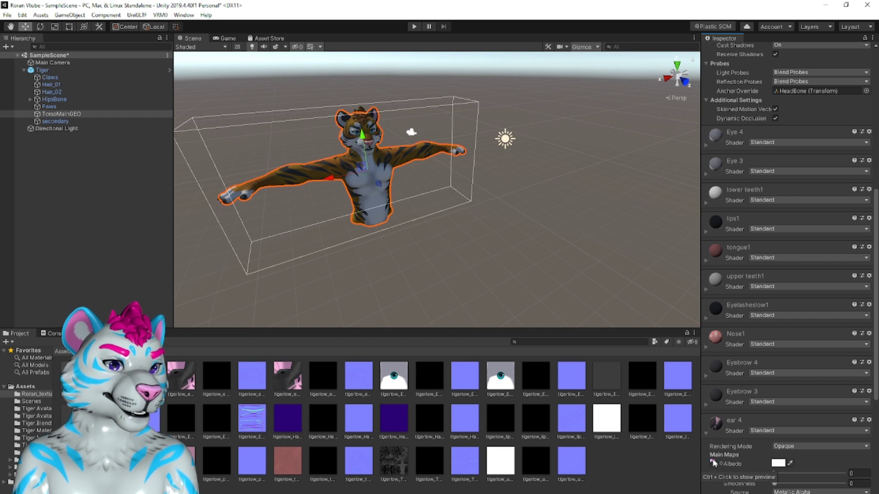
pyautogui.click(707, 435)
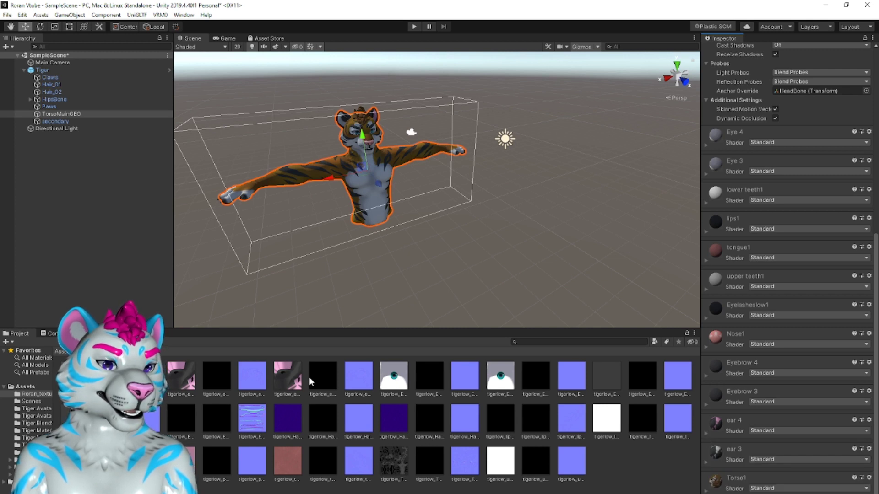
pyautogui.click(291, 378)
pyautogui.moveTo(291, 376); pyautogui.dragTo(231, 391)
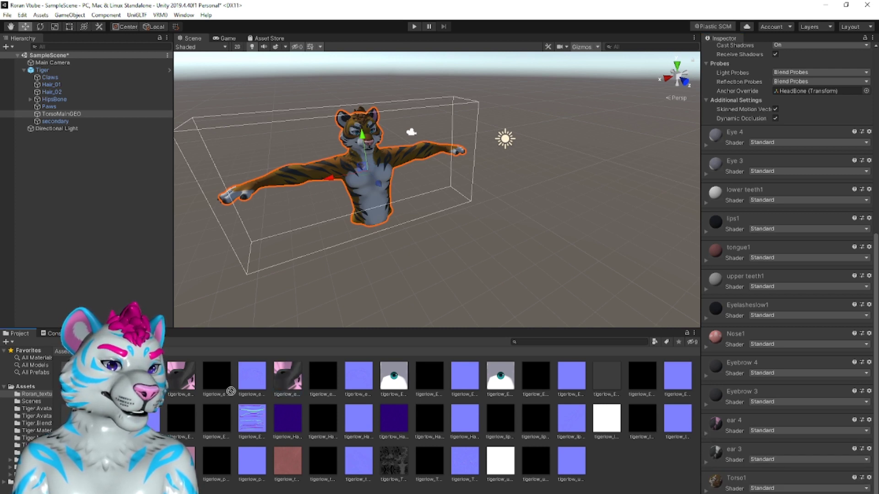
pyautogui.click(706, 459)
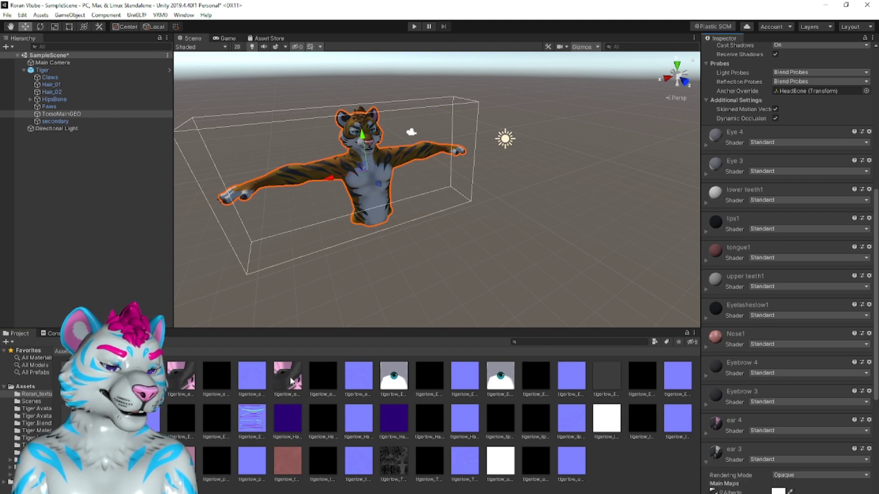
pyautogui.moveTo(291, 378); pyautogui.dragTo(713, 492)
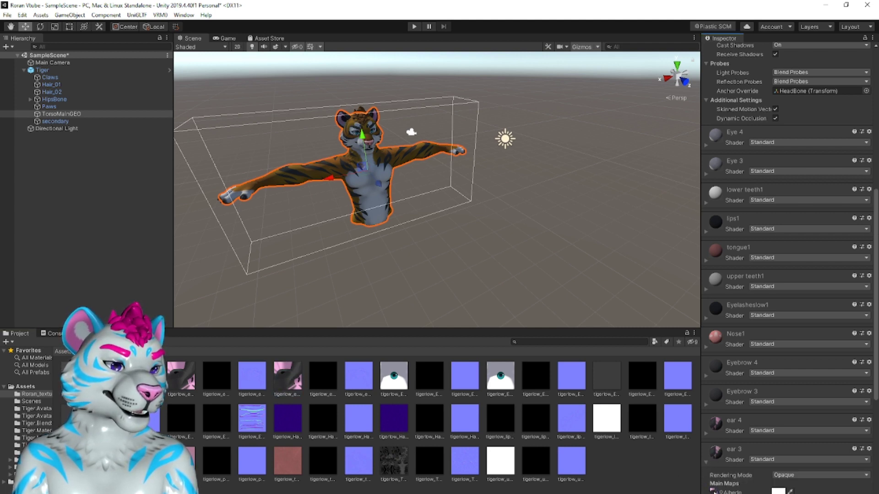
pyautogui.click(704, 463)
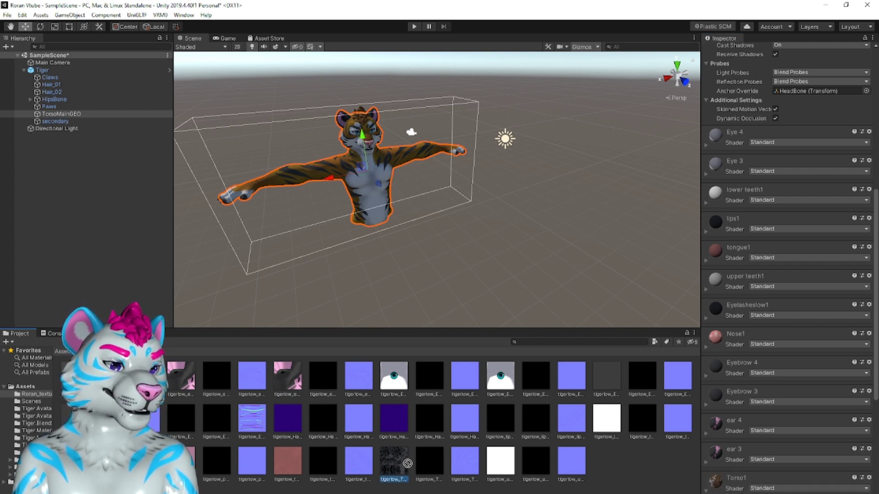
# Assign the black fur torso texture from Roran_textures as the albedo map of the Torso1 material.
pyautogui.scroll(-5, 733, 347)
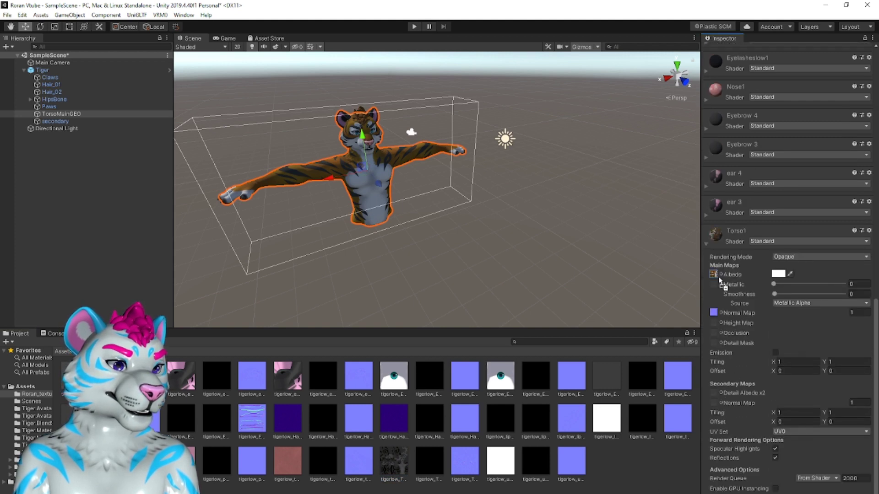
pyautogui.moveTo(717, 277); pyautogui.dragTo(714, 275)
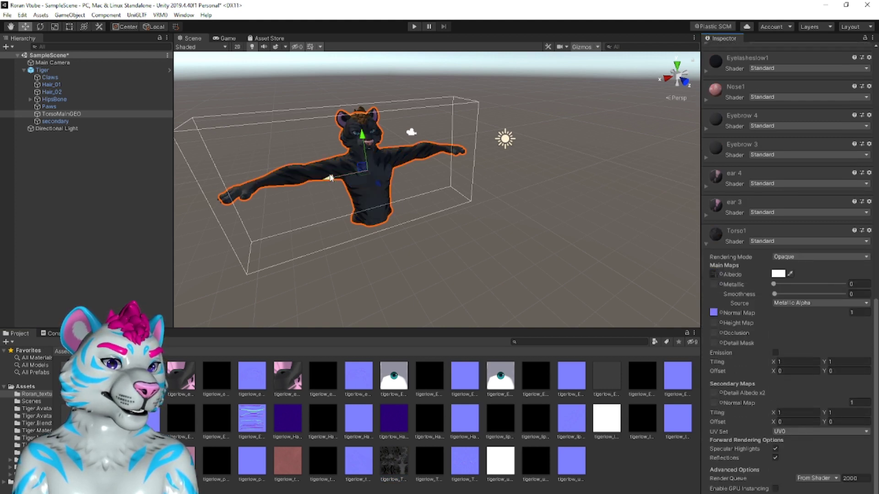
# Assign the pink tigerlow_pads_AlbedoTransparency texture as the albedo map of the Paws object's Material.004.
pyautogui.scroll(5, 332, 179)
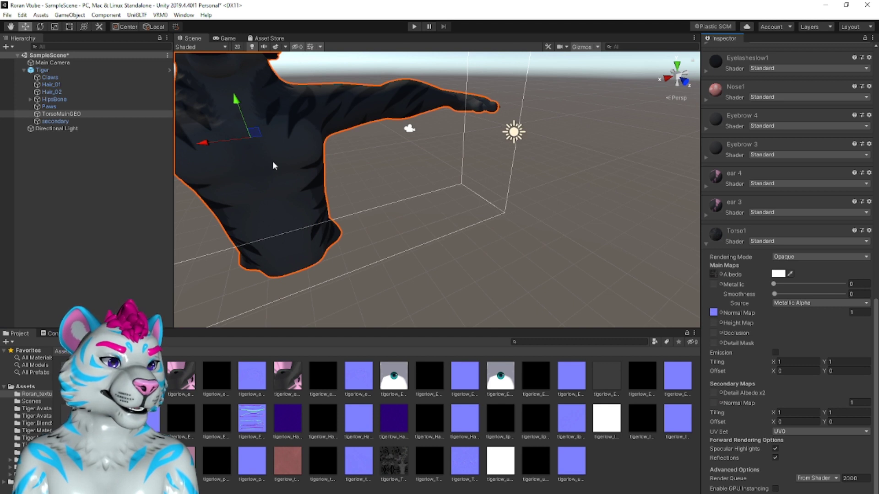
pyautogui.scroll(-5, 275, 167)
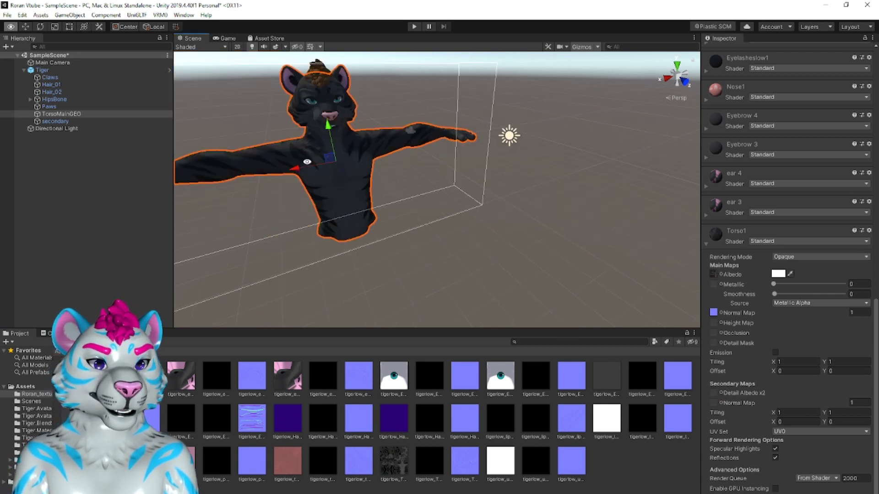
pyautogui.moveTo(307, 166)
pyautogui.keyDown('alt'); pyautogui.mouseDown()
pyautogui.moveTo(304, 136)
pyautogui.moveTo(300, 154)
pyautogui.moveTo(278, 147)
pyautogui.moveTo(313, 161)
pyautogui.mouseUp(); pyautogui.keyUp('alt')
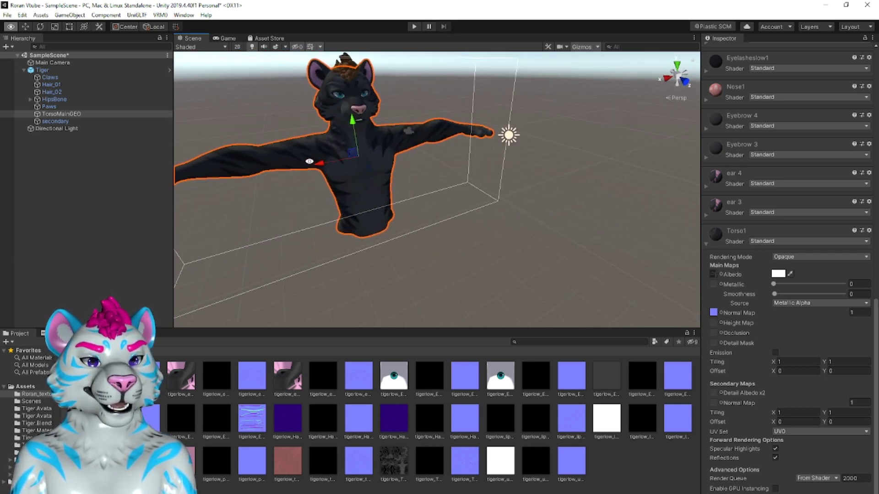
pyautogui.click(47, 107)
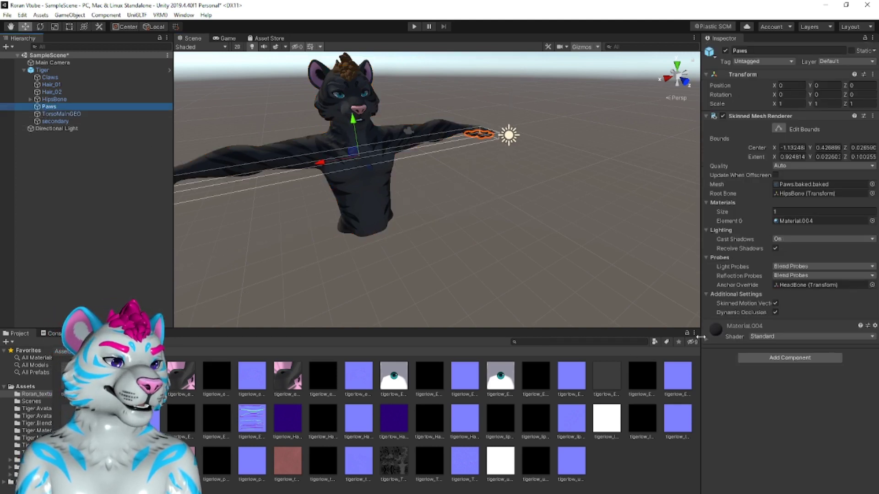
pyautogui.click(705, 341)
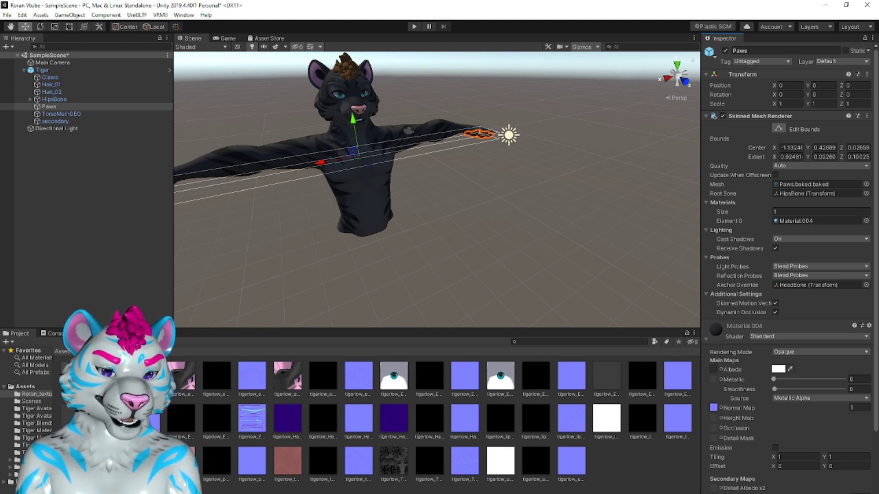
pyautogui.click(182, 462)
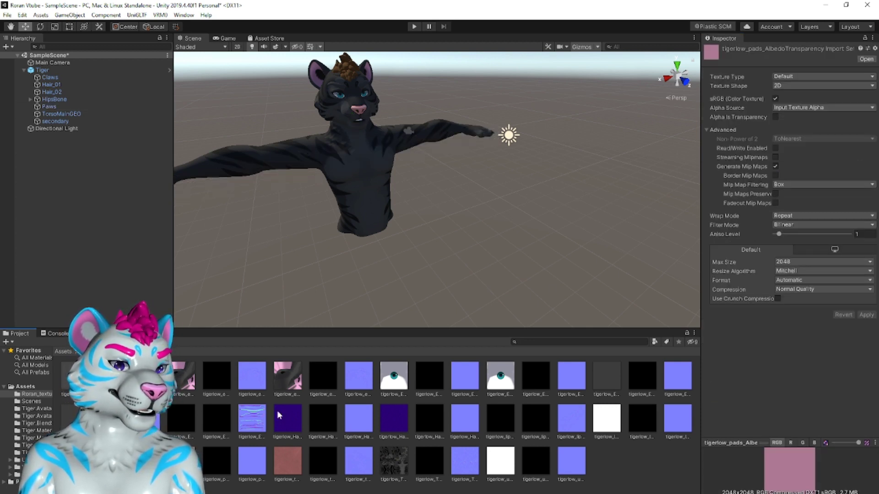
pyautogui.click(49, 107)
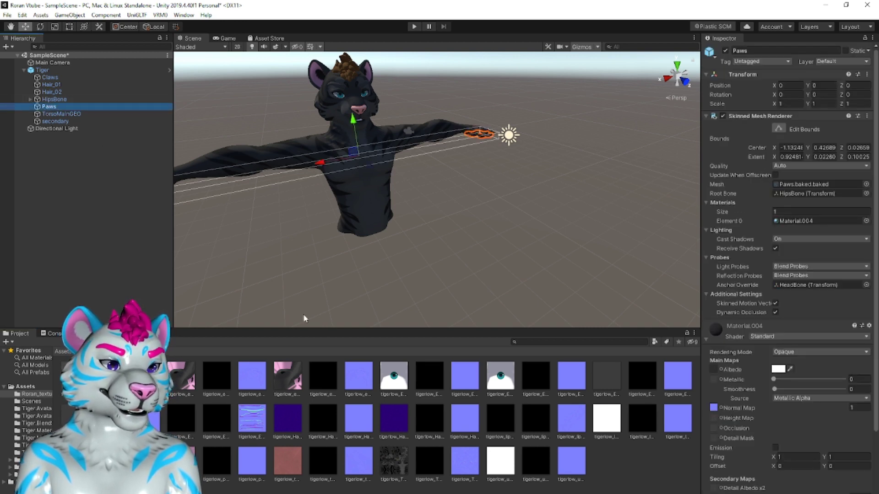
pyautogui.moveTo(182, 461); pyautogui.dragTo(713, 370)
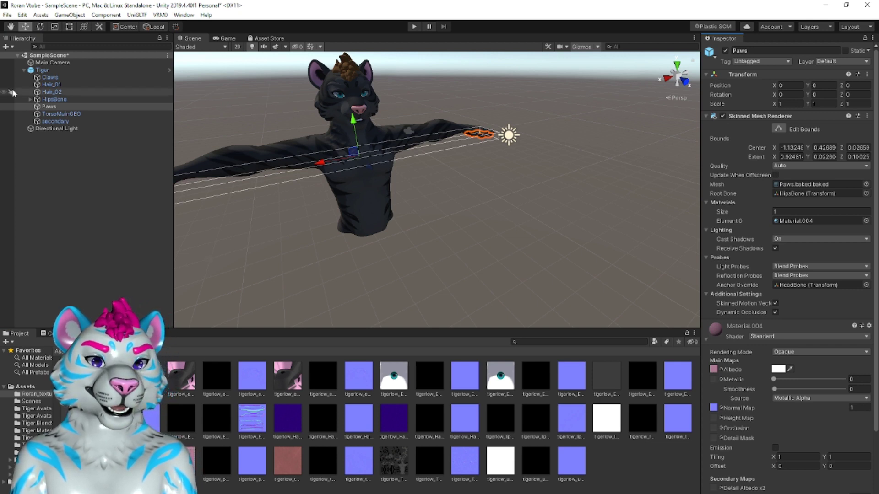
# Assign the two dark purple hair textures from Roran_textures as the albedo maps of Hair_01's Hair 3 and Hair 1 materials.
pyautogui.click(59, 85)
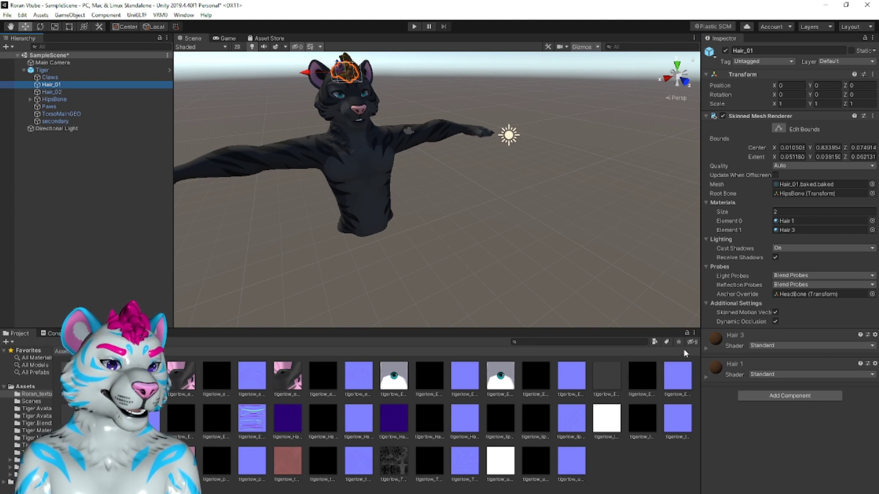
pyautogui.click(707, 349)
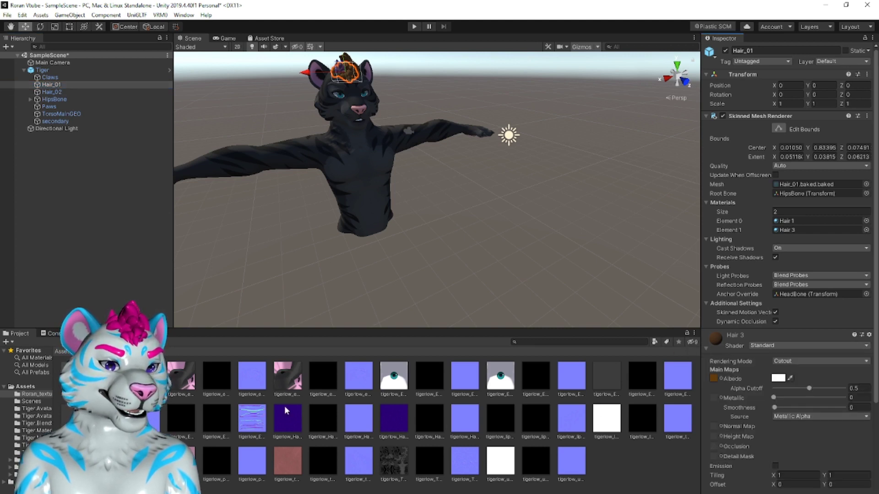
pyautogui.moveTo(286, 410); pyautogui.dragTo(718, 372)
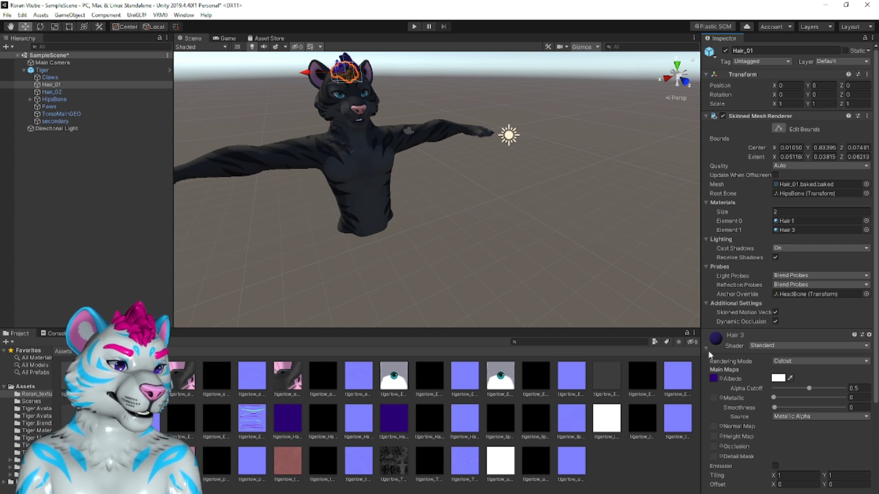
pyautogui.click(709, 351)
pyautogui.click(706, 379)
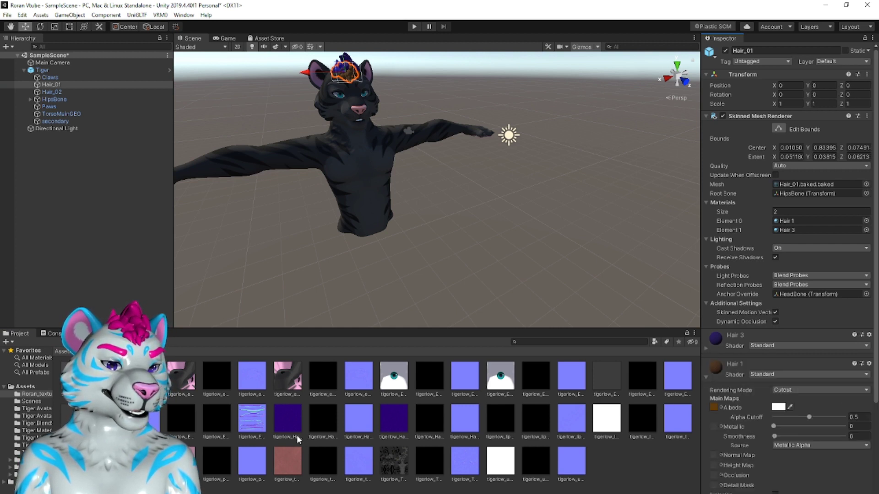
pyautogui.moveTo(405, 418); pyautogui.dragTo(718, 408)
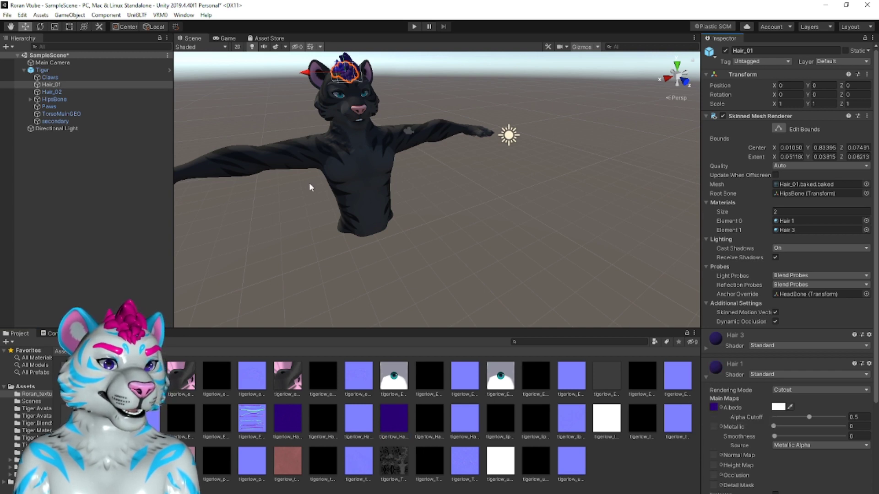
# Examine the retextured model's head, hair and torso from several angles with nothing selected.
pyautogui.scroll(4, 310, 187)
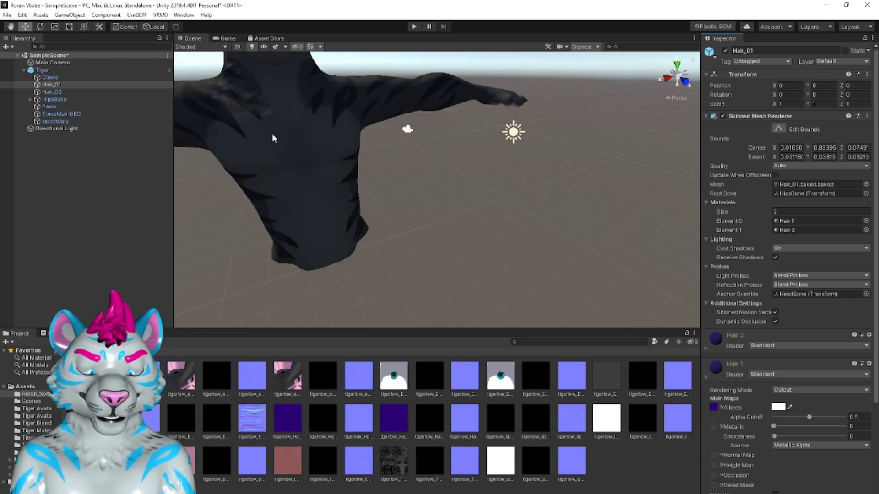
pyautogui.moveTo(273, 138)
pyautogui.mouseDown(button='middle')
pyautogui.moveTo(286, 146)
pyautogui.moveTo(288, 138)
pyautogui.moveTo(280, 142)
pyautogui.mouseUp(button='middle')
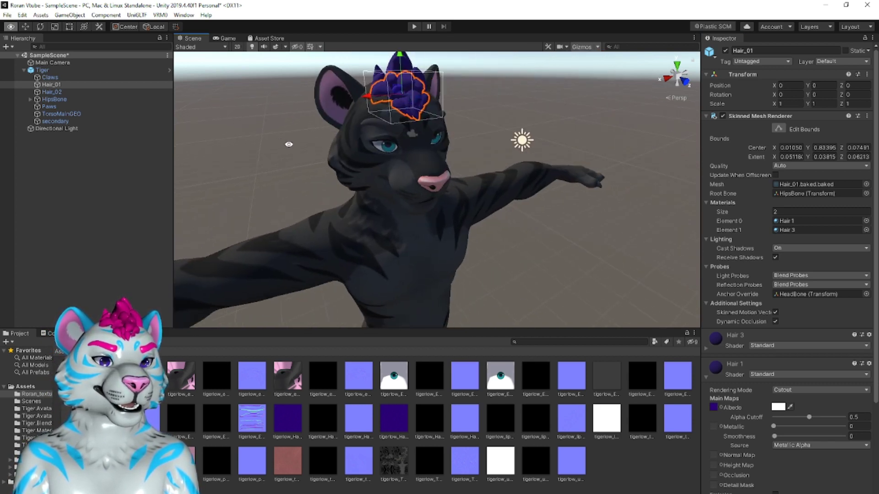
pyautogui.keyDown('alt'); pyautogui.scroll(-3, 351, 159); pyautogui.keyUp('alt')
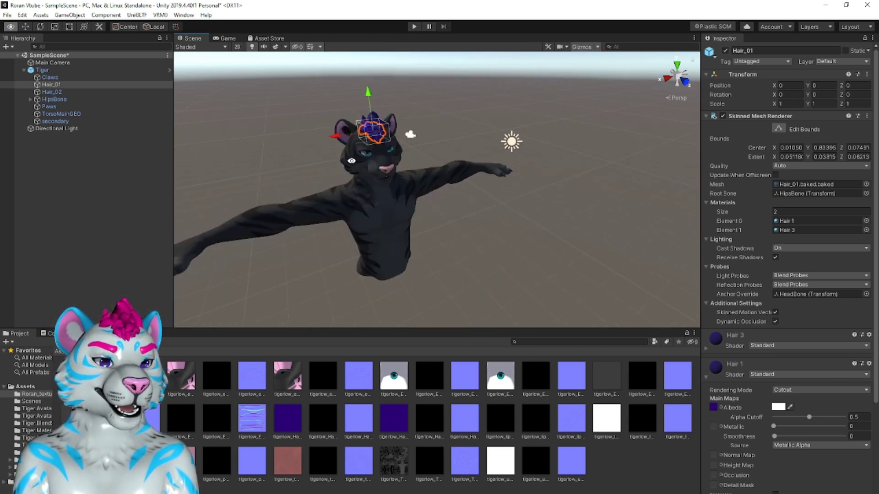
pyautogui.keyDown('alt'); pyautogui.scroll(3, 351, 161); pyautogui.keyUp('alt')
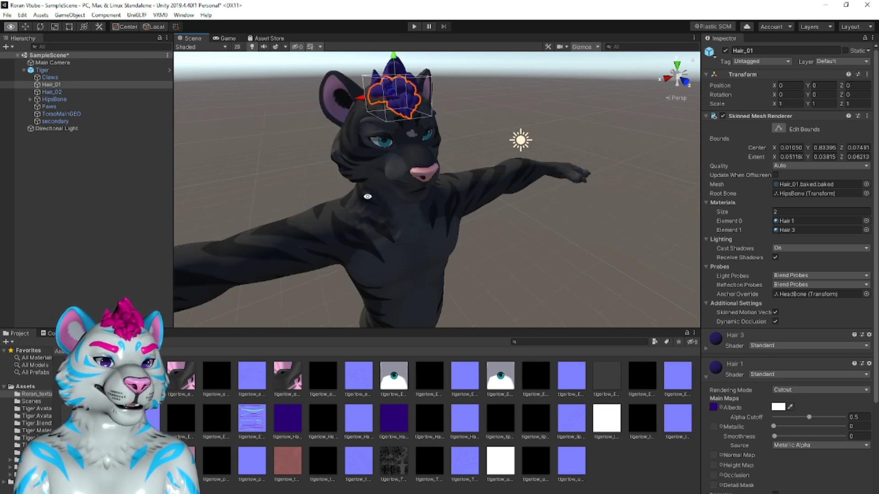
pyautogui.moveTo(370, 198)
pyautogui.keyDown('alt'); pyautogui.mouseDown()
pyautogui.moveTo(353, 198)
pyautogui.moveTo(360, 189)
pyautogui.moveTo(369, 197)
pyautogui.moveTo(361, 197)
pyautogui.mouseUp(); pyautogui.keyUp('alt')
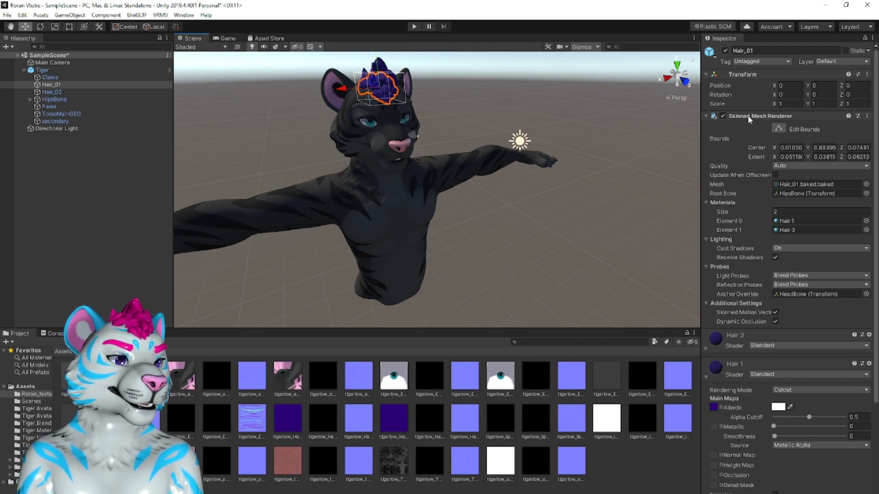
pyautogui.click(442, 127)
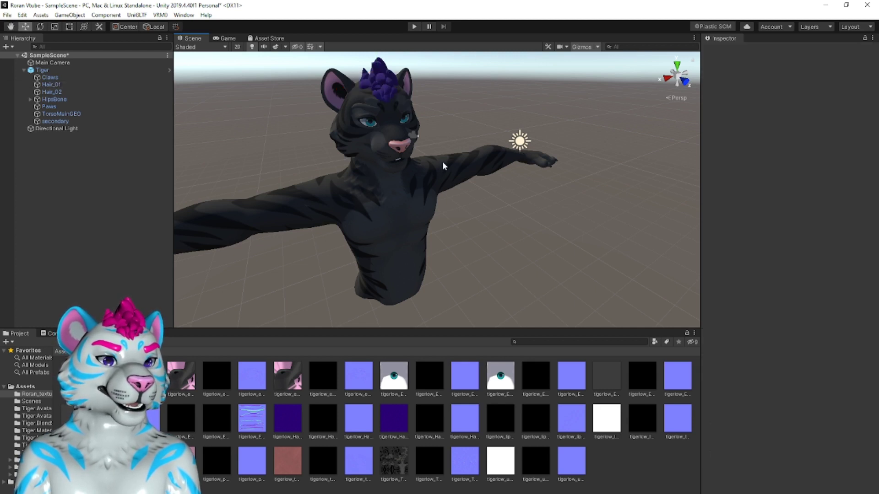
pyautogui.keyDown('alt'); pyautogui.moveTo(440, 135); pyautogui.dragTo(427, 134); pyautogui.keyUp('alt')
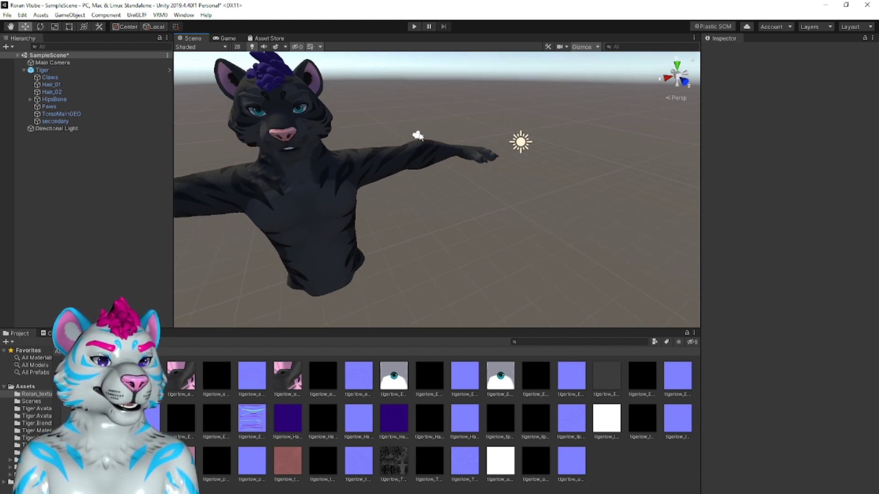
# Move the Main Camera to Z 20.42 and the Directional Light to X -1.87, Y 5.5, Z 3.24.
pyautogui.click(417, 136)
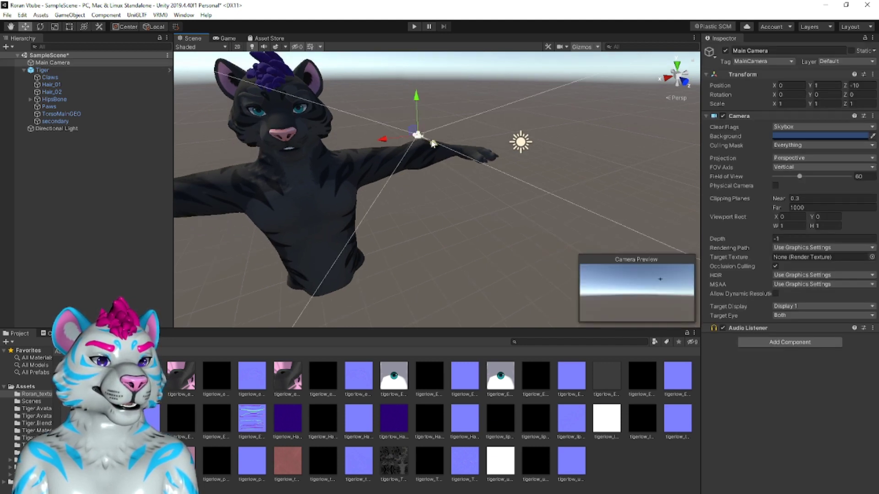
pyautogui.moveTo(584, 243); pyautogui.dragTo(587, 239)
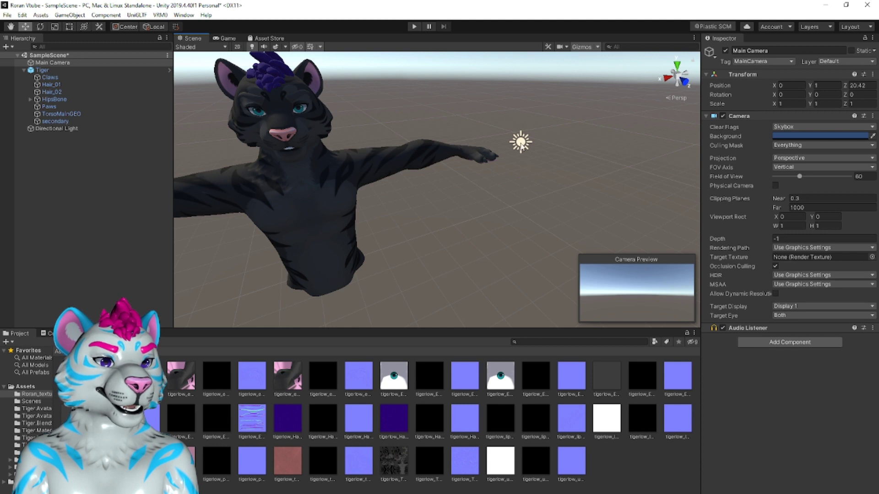
pyautogui.click(525, 139)
pyautogui.moveTo(540, 172); pyautogui.dragTo(574, 128)
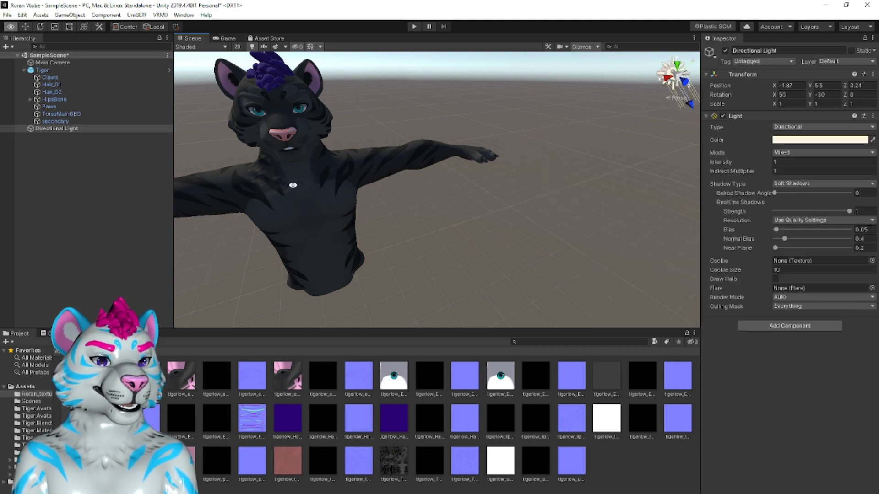
# Frame the model at a three-quarter angle and capture its head and shoulders with Snipping Tool.
pyautogui.keyDown('alt'); pyautogui.moveTo(293, 185); pyautogui.dragTo(299, 186); pyautogui.keyUp('alt')
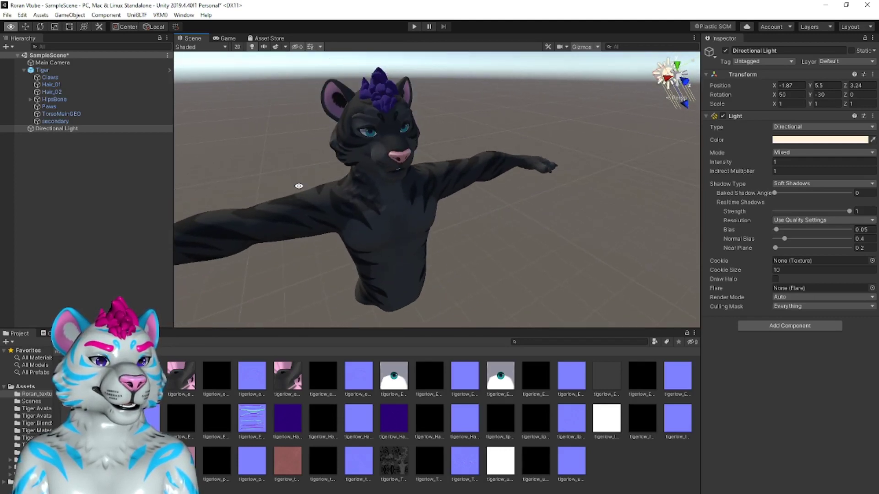
pyautogui.keyDown('alt'); pyautogui.scroll(1, 322, 177); pyautogui.keyUp('alt')
pyautogui.keyDown('alt'); pyautogui.scroll(-1, 415, 182); pyautogui.keyUp('alt')
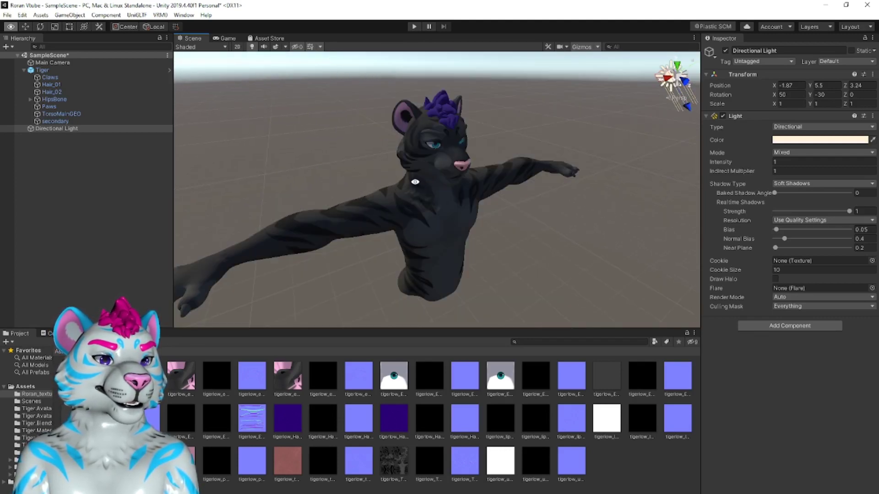
pyautogui.keyDown('alt'); pyautogui.moveTo(430, 185); pyautogui.dragTo(430, 184); pyautogui.keyUp('alt')
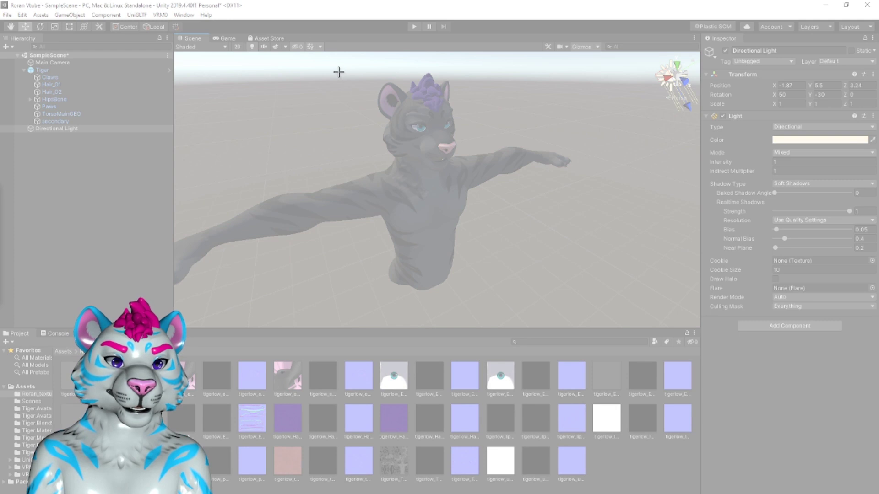
pyautogui.moveTo(335, 72); pyautogui.dragTo(500, 190)
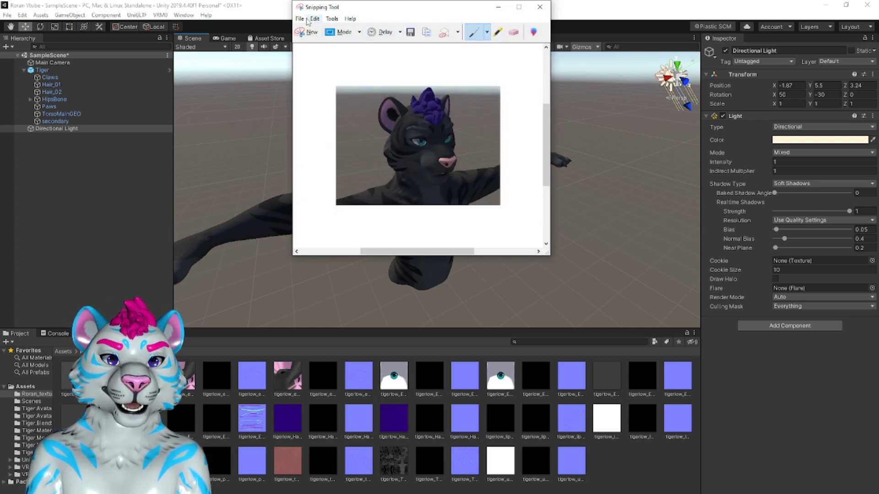
# Start saving the snip as a PNG file and name it "roran face".
pyautogui.click(300, 18)
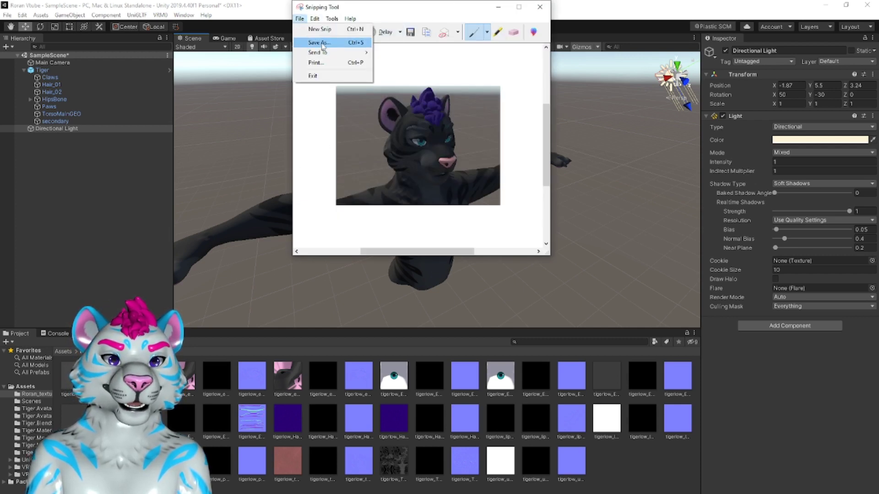
pyautogui.click(319, 43)
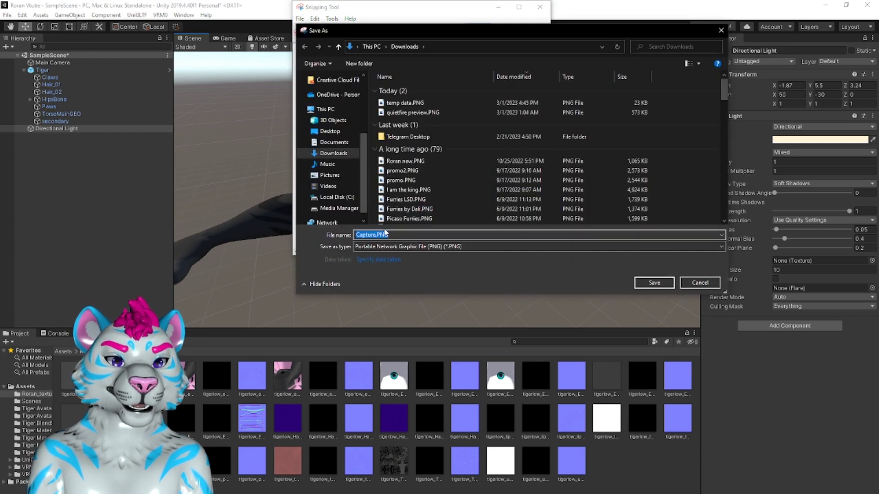
pyautogui.write('roran')
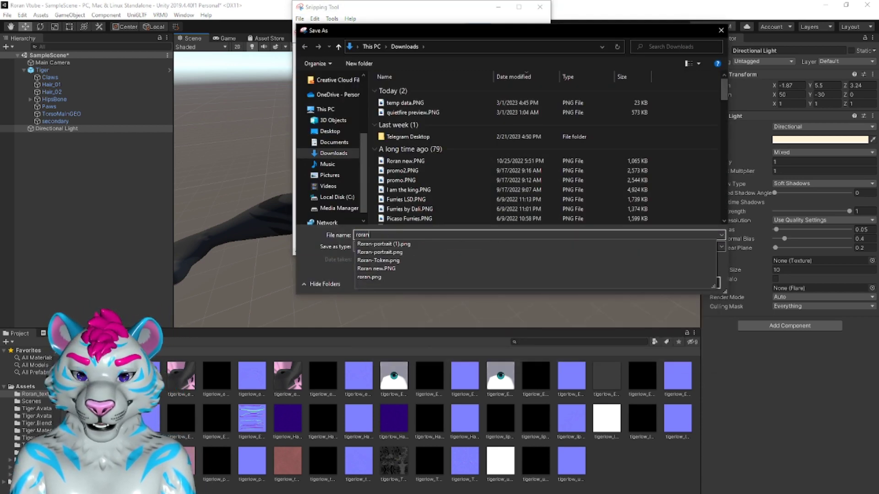
pyautogui.write(' face3')
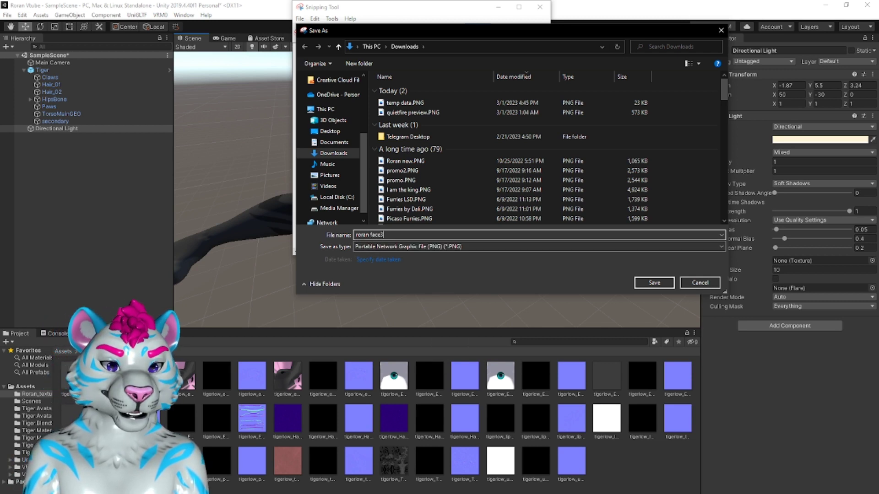
pyautogui.press('BackSpace')
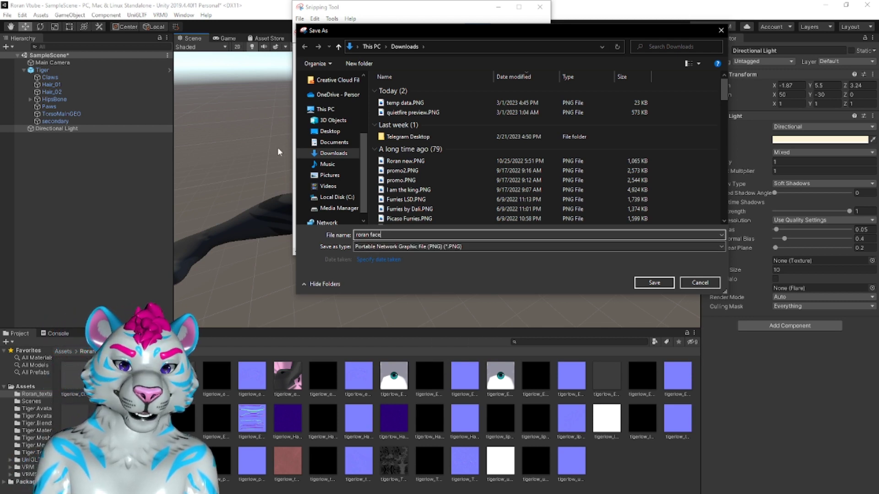
# Save the "roran face" snip into the Roran_textures folder under Latinvixen Big Cat's Roran Vtube folder, and close Snipping Tool.
pyautogui.click(337, 210)
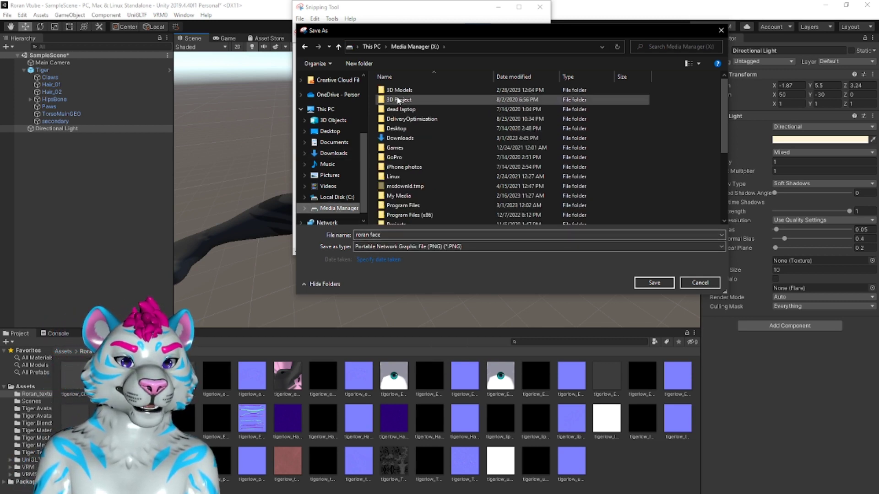
pyautogui.doubleClick(400, 91)
pyautogui.doubleClick(401, 99)
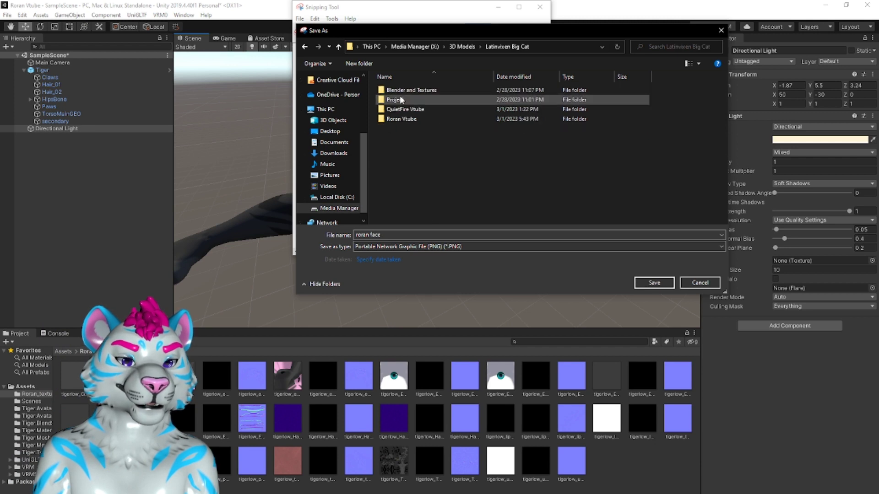
pyautogui.click(399, 119)
pyautogui.doubleClick(400, 119)
pyautogui.click(402, 100)
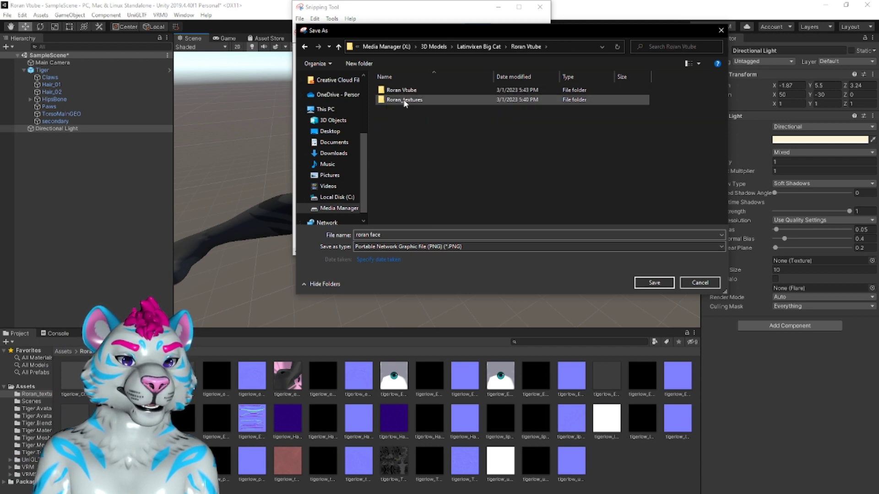
pyautogui.doubleClick(404, 101)
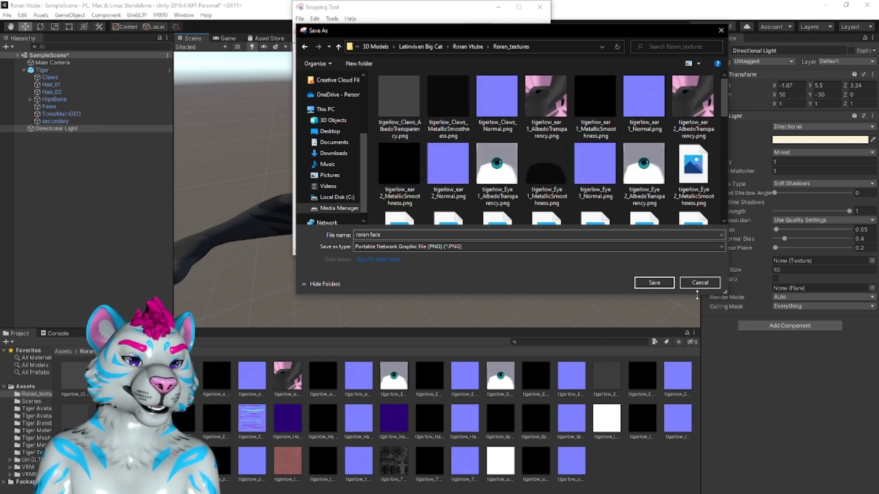
pyautogui.click(656, 283)
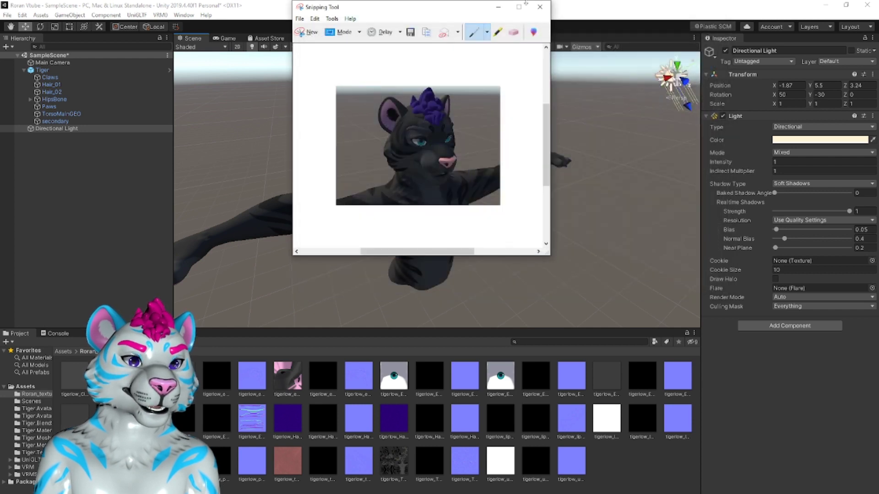
pyautogui.click(539, 10)
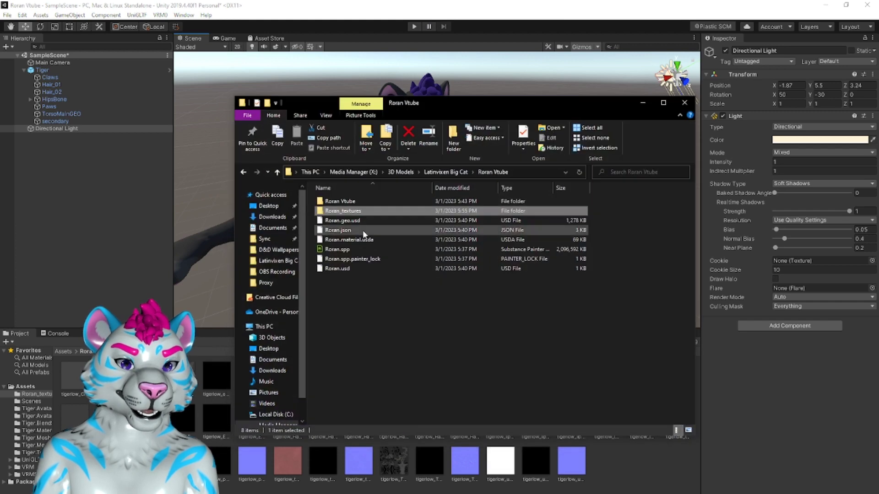
# Import roran face.PNG from the Roran_textures folder on disk into the Unity project's Roran_textures assets.
pyautogui.doubleClick(361, 212)
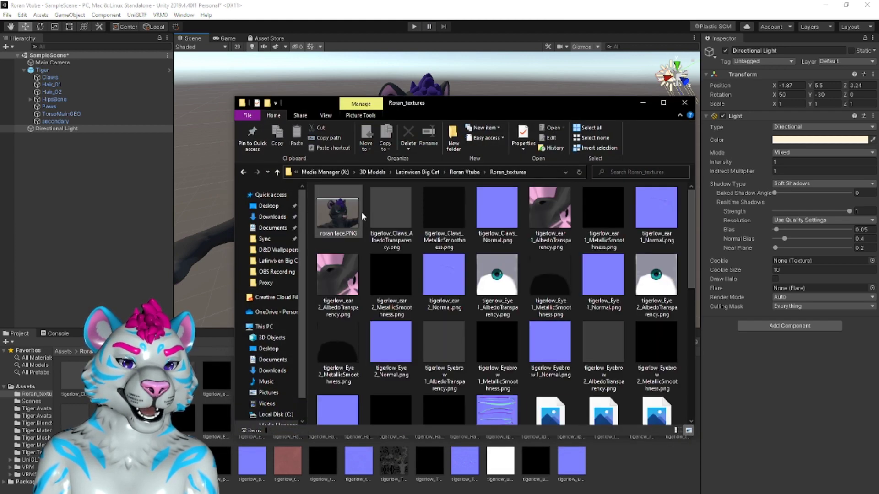
pyautogui.moveTo(361, 213); pyautogui.dragTo(632, 476)
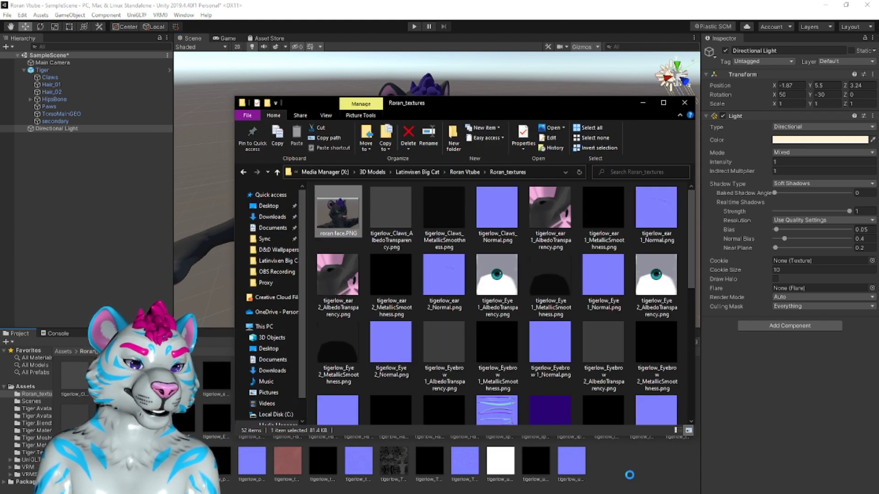
pyautogui.click(684, 103)
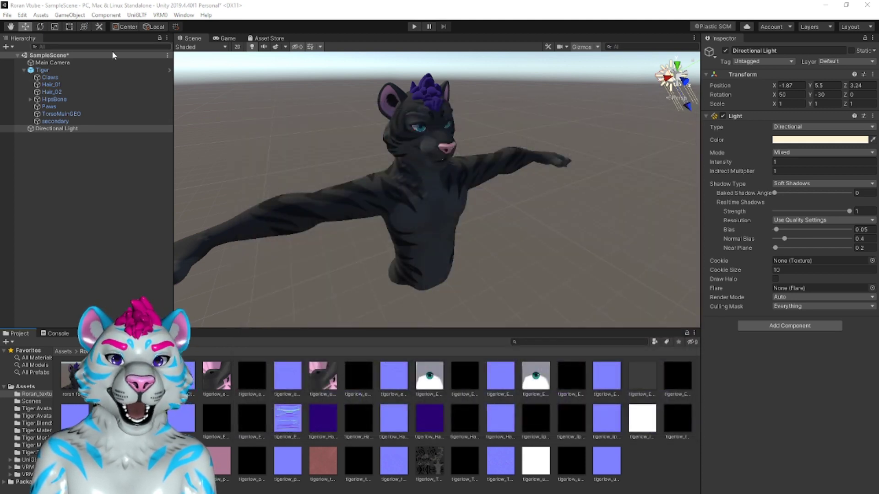
pyautogui.click(160, 15)
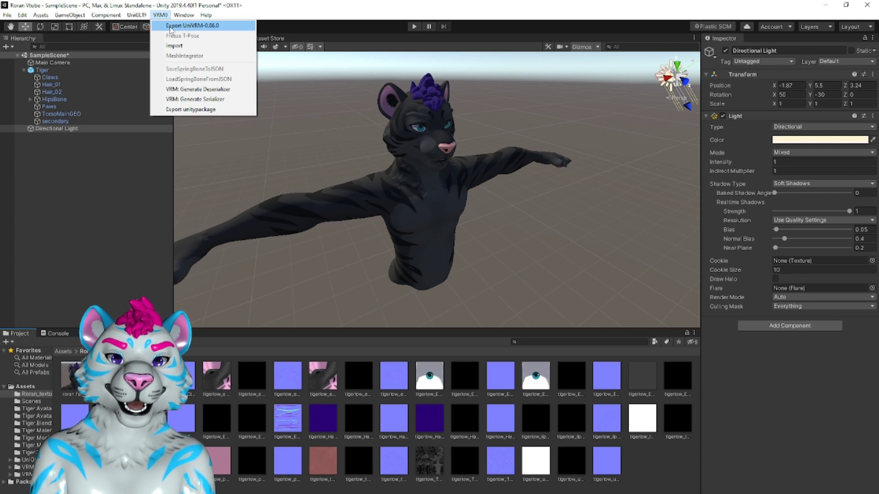
pyautogui.click(171, 28)
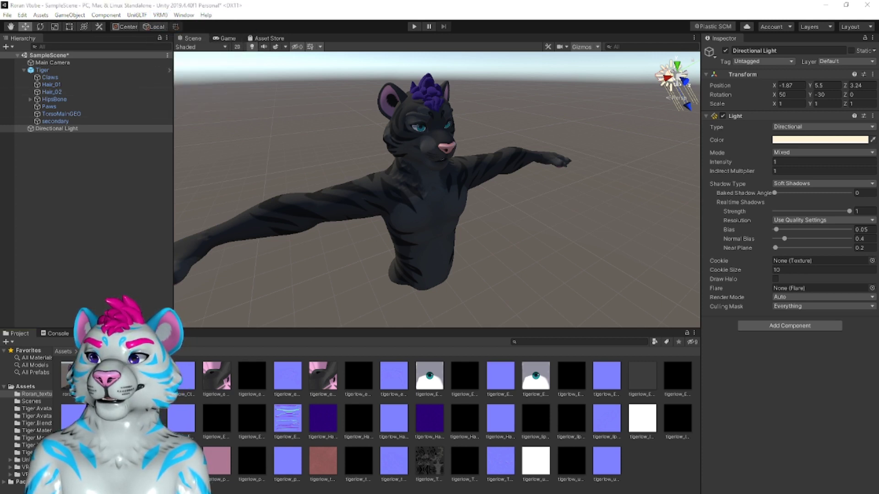
pyautogui.moveTo(501, 106); pyautogui.dragTo(463, 89)
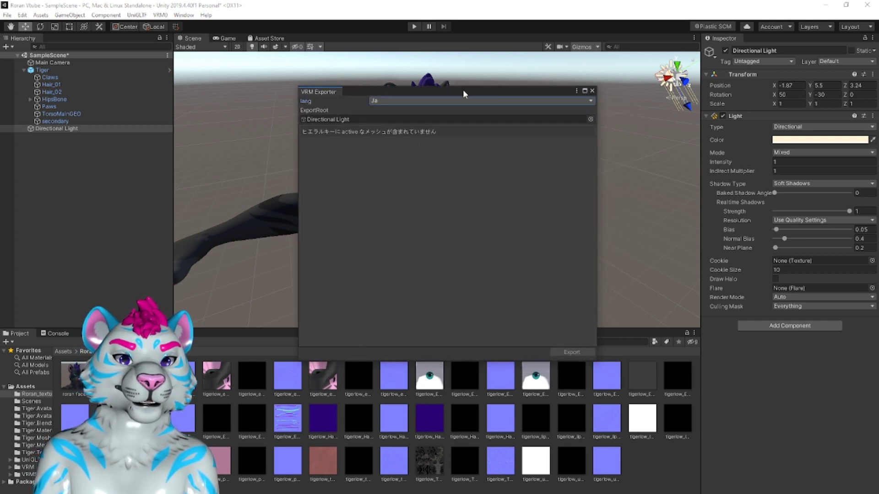
pyautogui.click(592, 91)
# Select the Tiger model and try to save the scene as "Roran Vtube" in the Roran Vtube folder outside Assets.
pyautogui.click(42, 70)
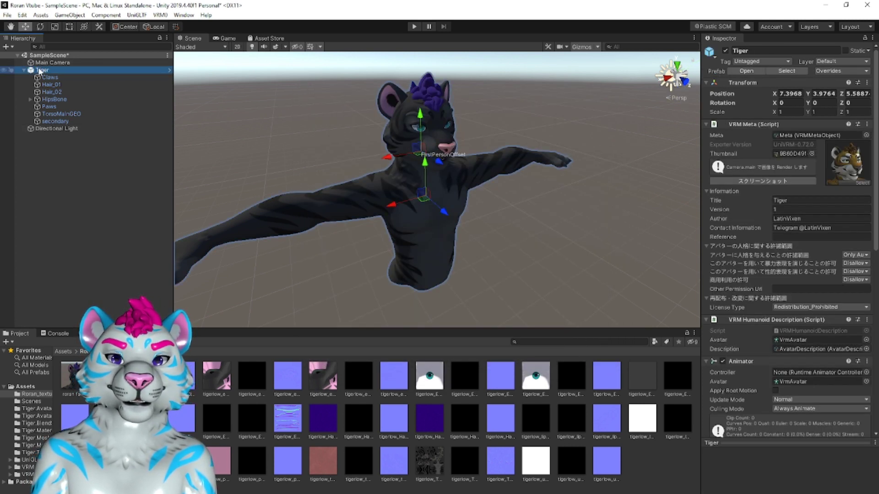
pyautogui.click(7, 16)
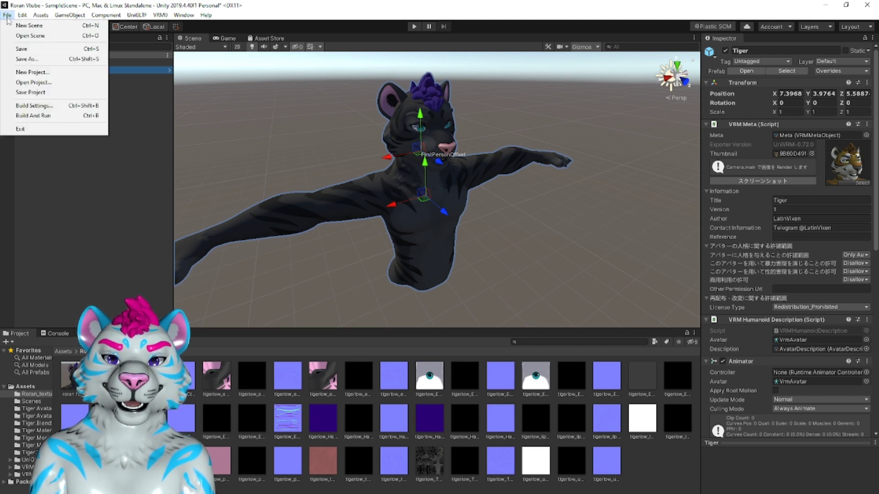
pyautogui.click(43, 60)
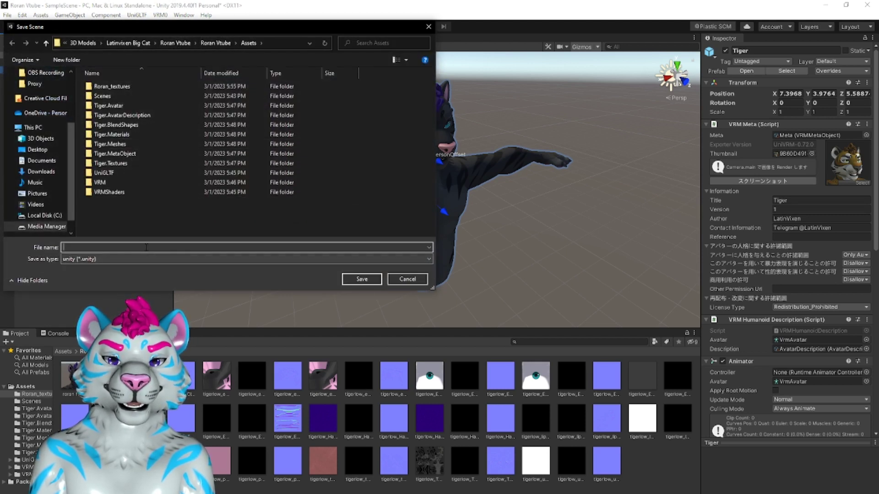
pyautogui.write('Rora')
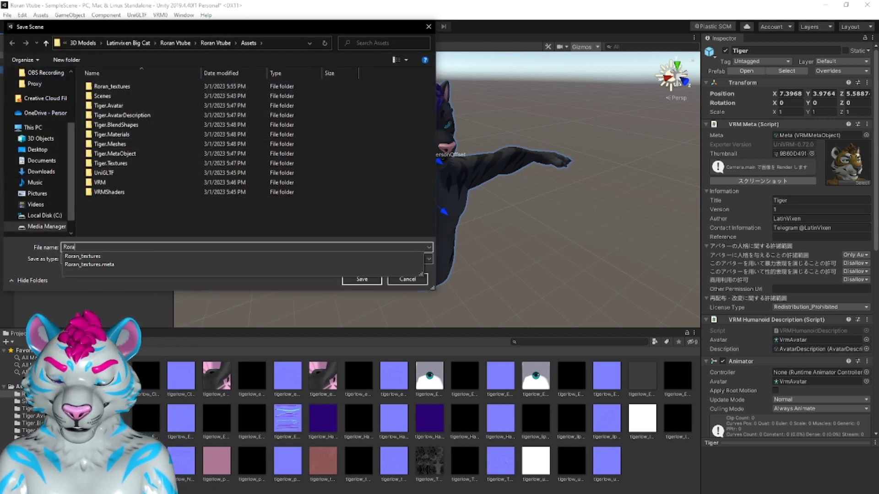
pyautogui.write('n Vtube')
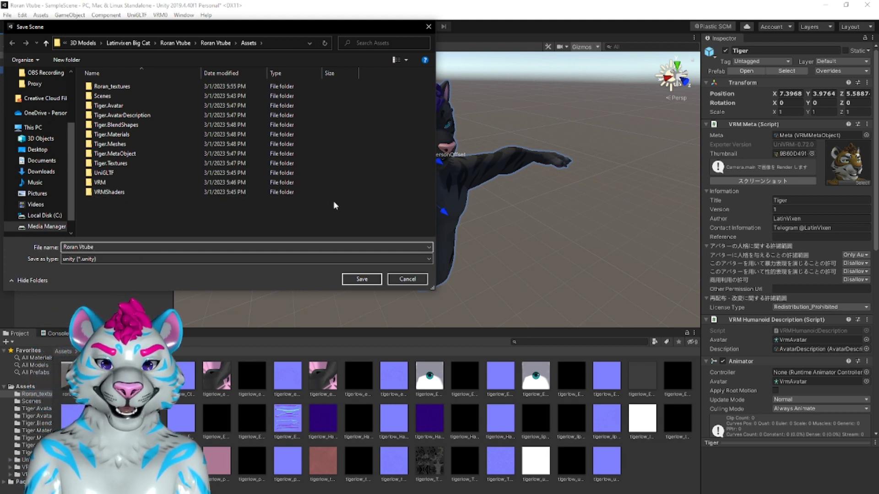
pyautogui.click(215, 42)
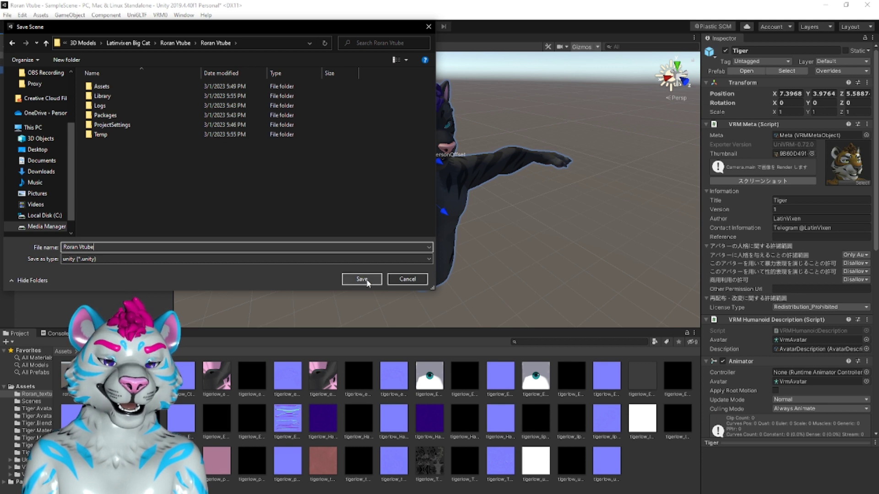
pyautogui.click(170, 43)
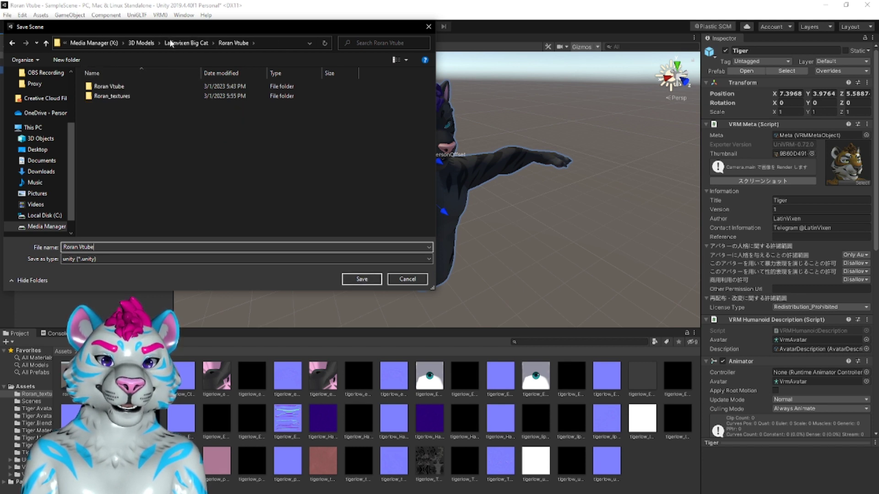
pyautogui.click(366, 279)
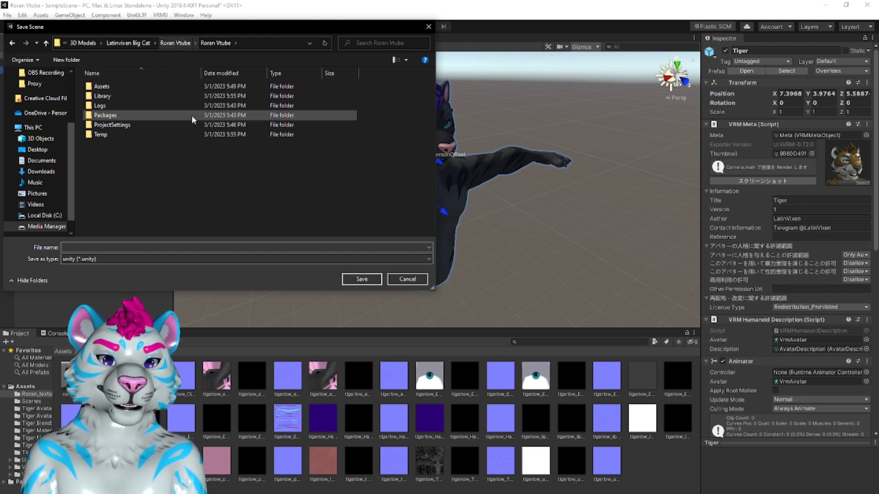
# Name the scene "Roran Unity" and try to save it in the outer Roran Vtube folder beside Roran_textures.
pyautogui.click(167, 43)
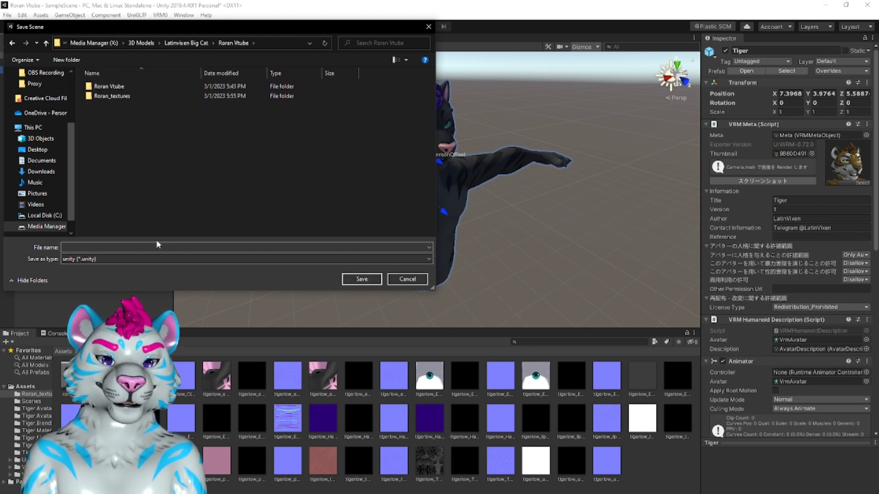
pyautogui.click(158, 246)
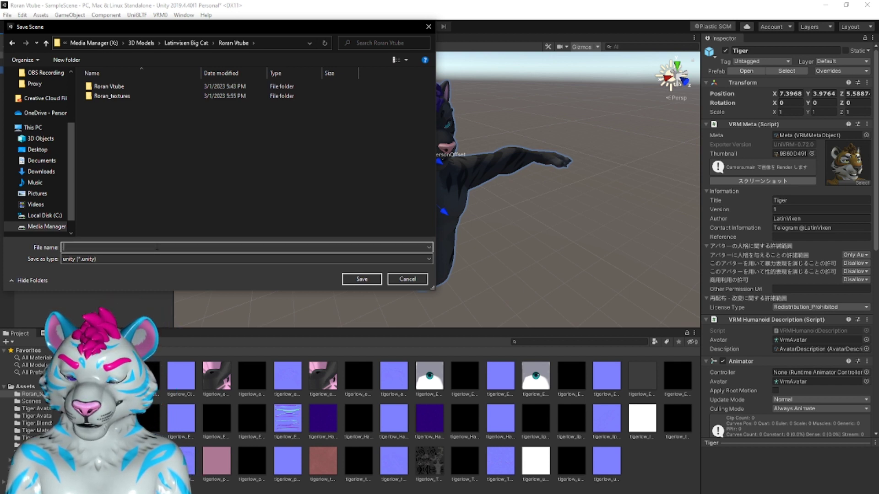
pyautogui.write('R')
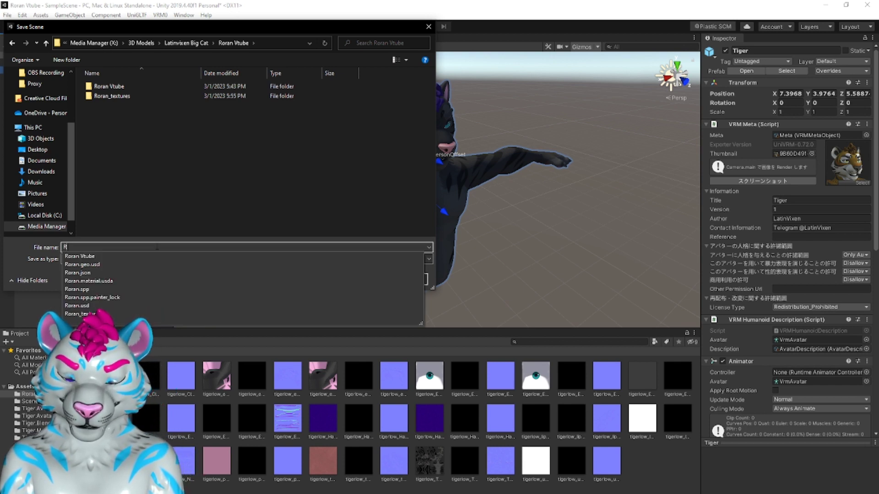
pyautogui.write('oran U')
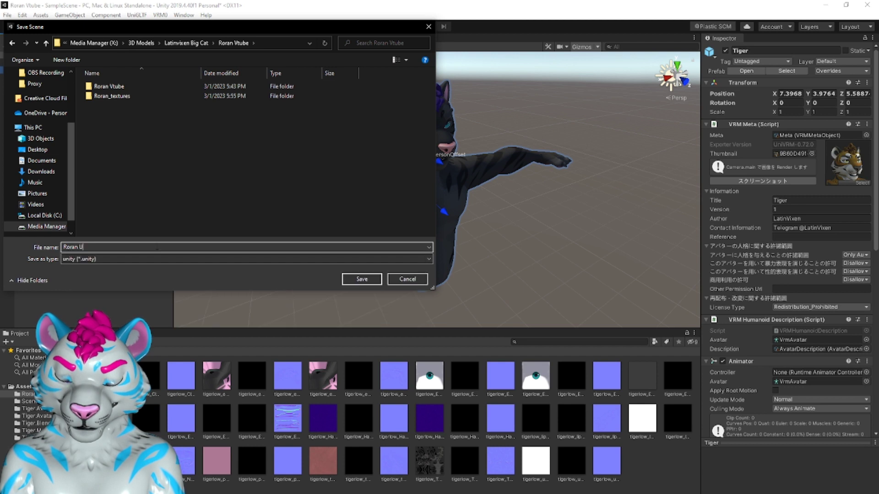
pyautogui.write('nity')
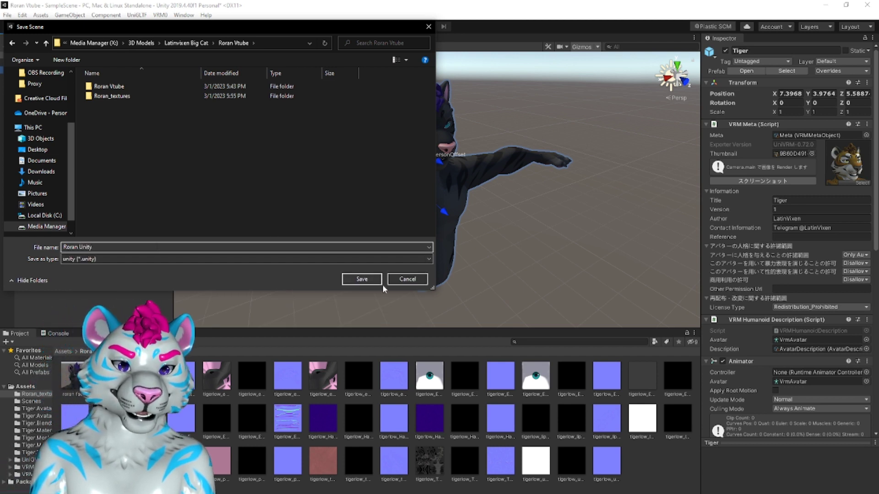
pyautogui.click(374, 280)
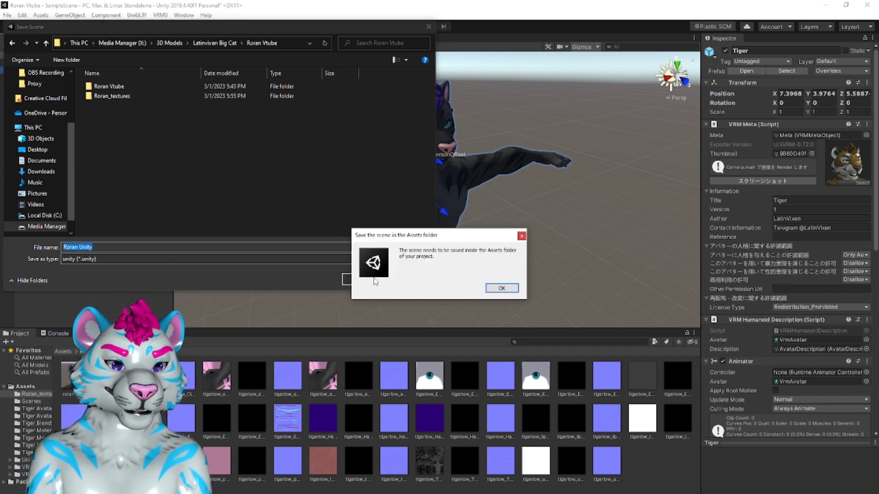
pyautogui.click(502, 288)
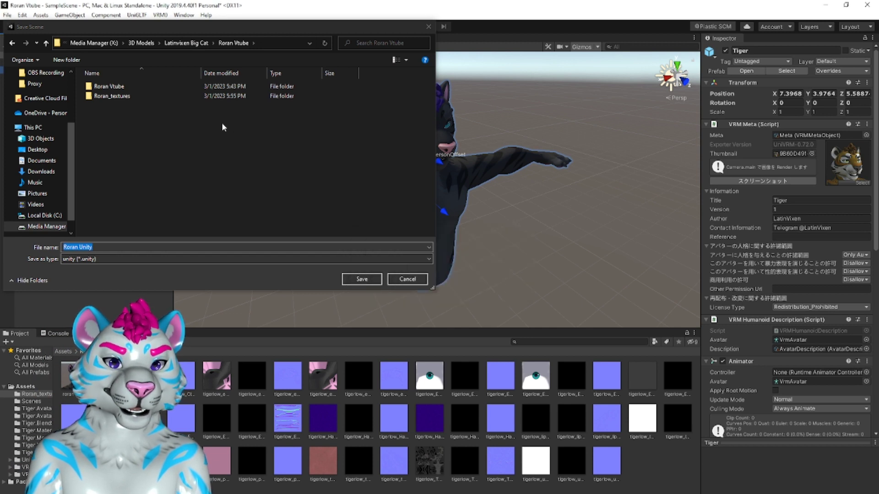
# Save the "Roran Unity" scene inside the project's Assets folder.
pyautogui.doubleClick(102, 87)
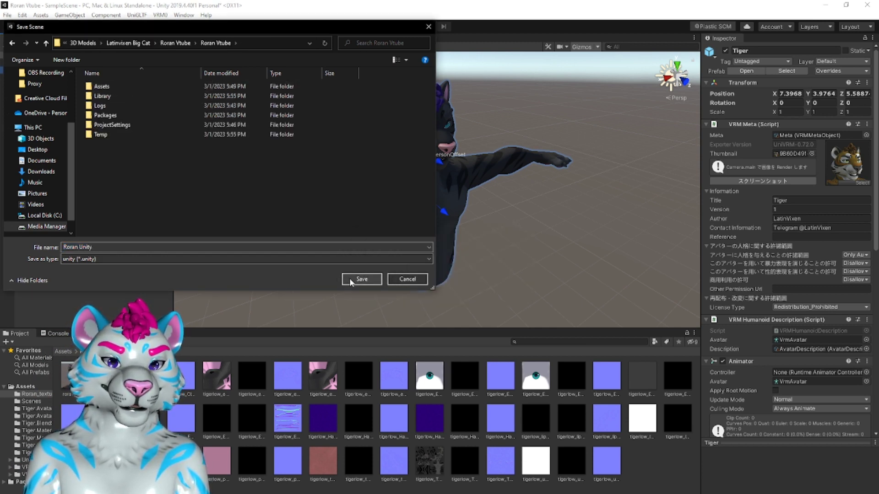
pyautogui.doubleClick(110, 87)
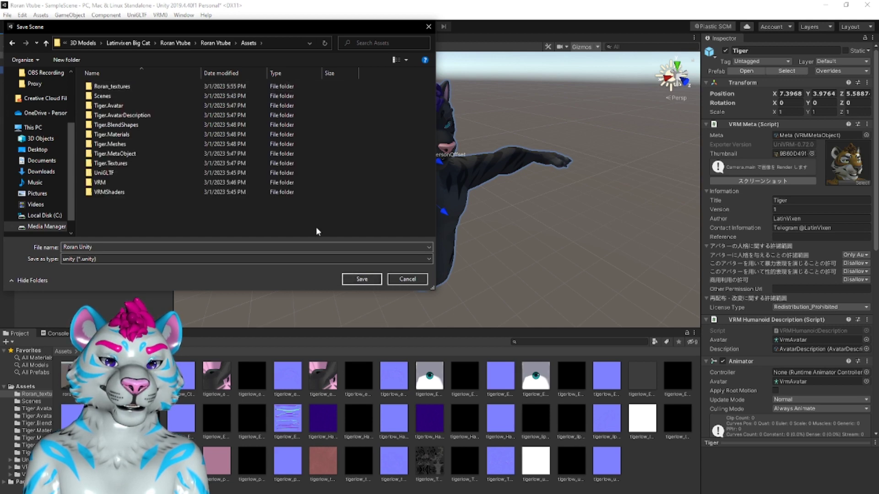
pyautogui.click(361, 278)
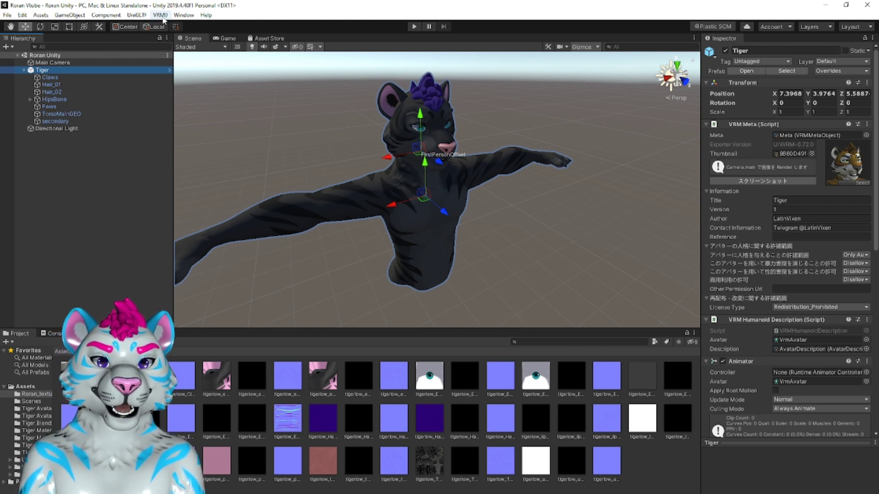
# Start a UniVRM-0.86.0 export of the Tiger model and set its thumbnail to the roran face image.
pyautogui.click(161, 16)
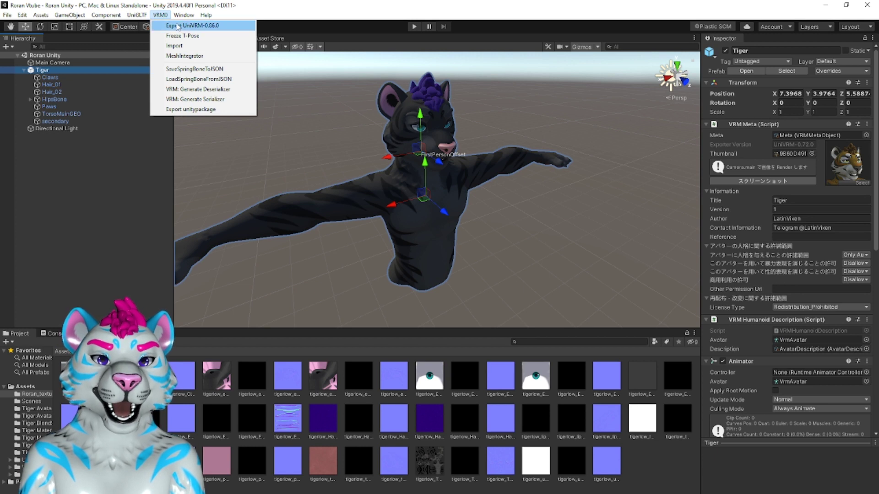
pyautogui.click(178, 25)
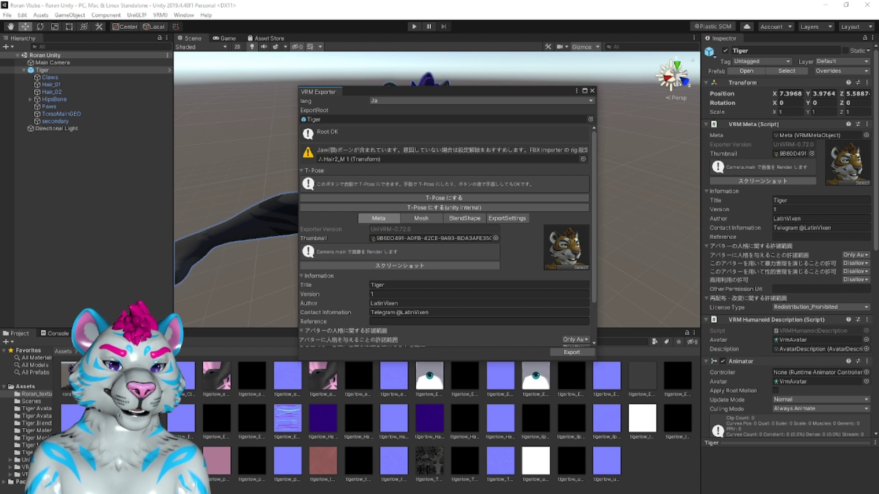
pyautogui.moveTo(578, 261); pyautogui.dragTo(578, 261)
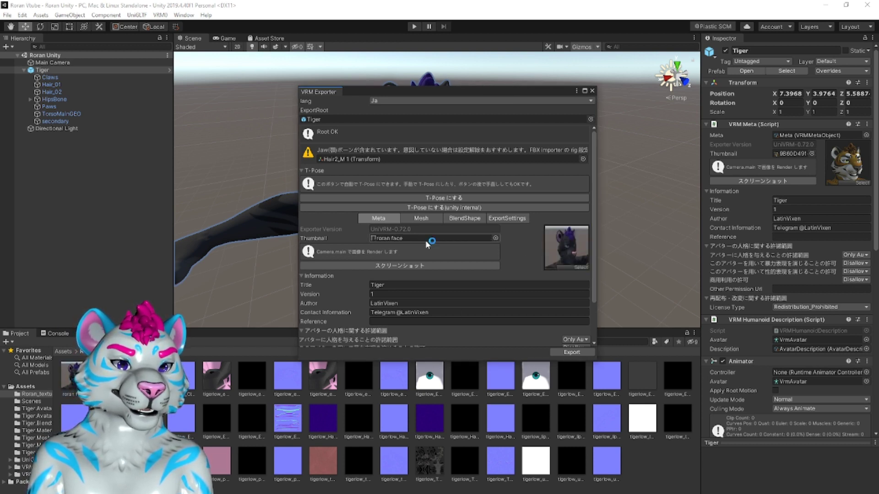
# Set the avatar's title to "Roran" in the VRM export information.
pyautogui.click(387, 285)
pyautogui.write('er')
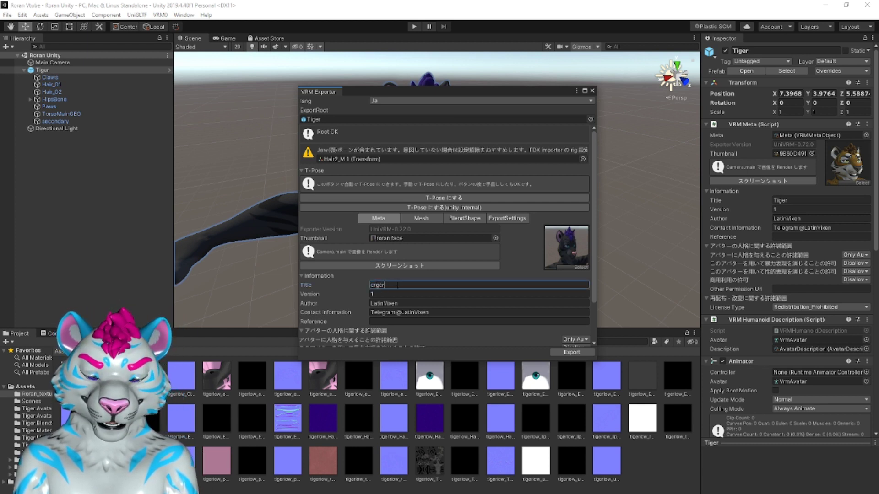
pyautogui.press('BackSpace')
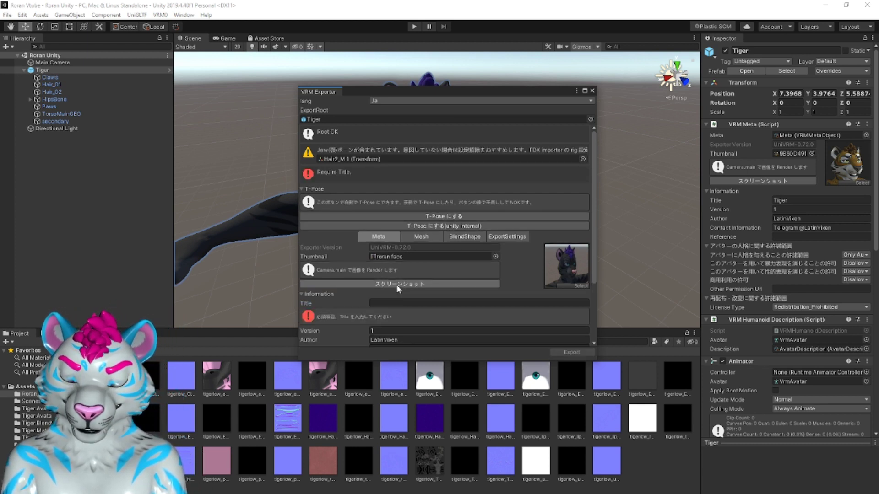
pyautogui.press('r')
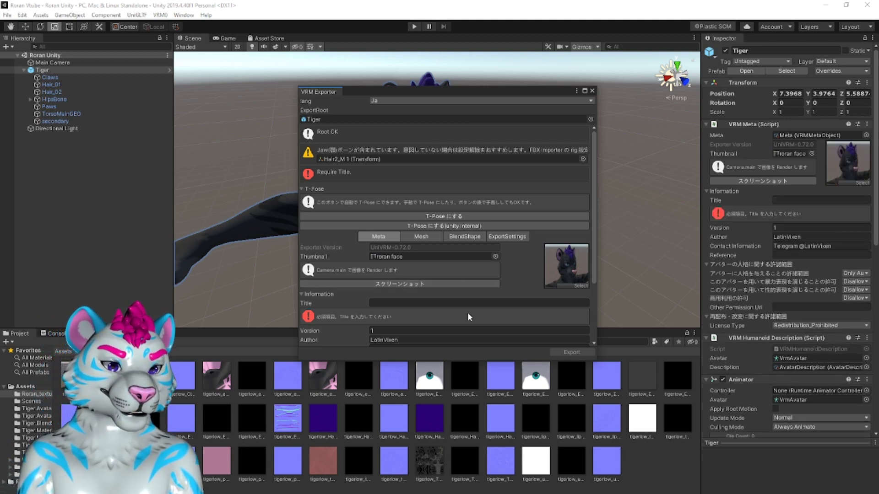
pyautogui.click(473, 302)
pyautogui.write('R')
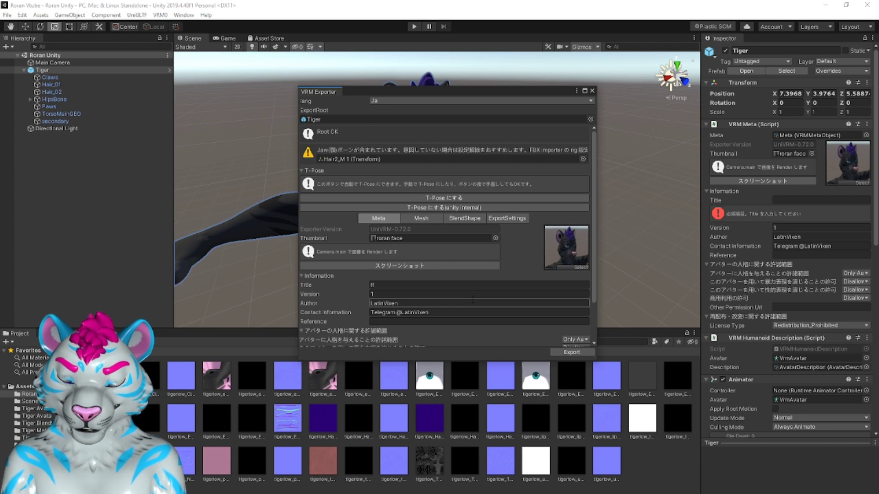
pyautogui.click(503, 285)
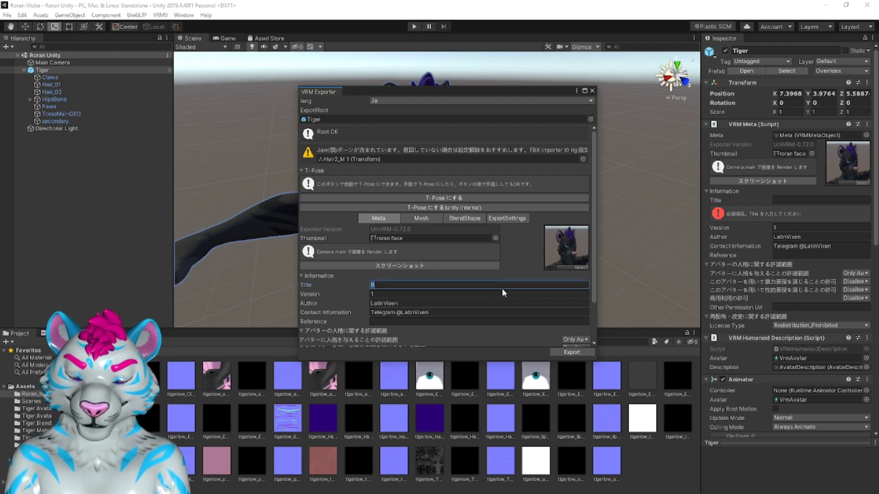
pyautogui.write('oran')
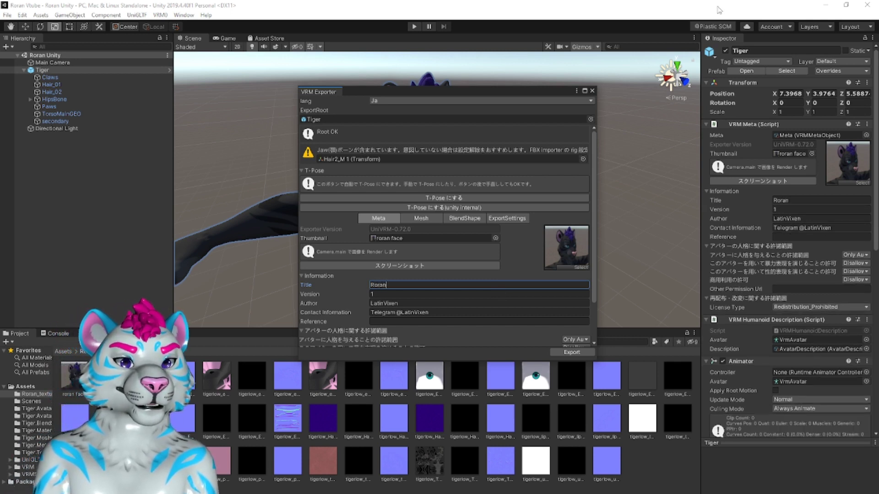
# Start the VRM export and choose the outer Roran Vtube folder, beside Roran_textures, as the save location.
pyautogui.scroll(-3, 458, 179)
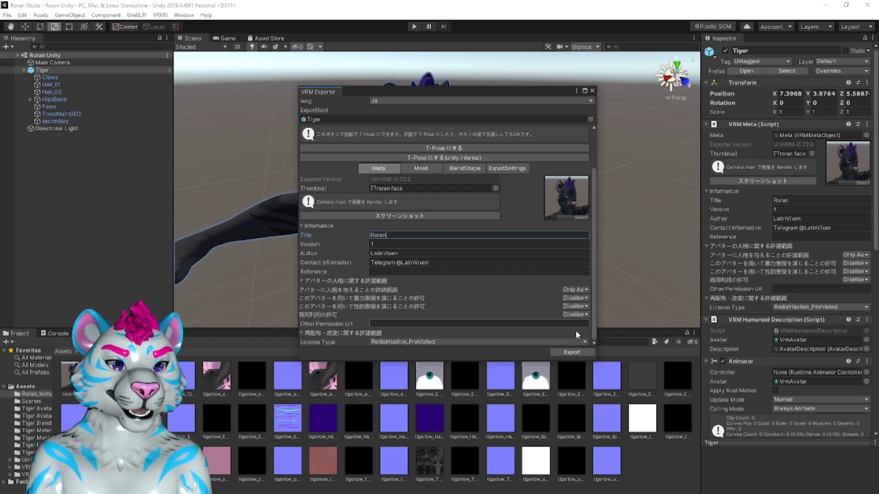
pyautogui.click(572, 353)
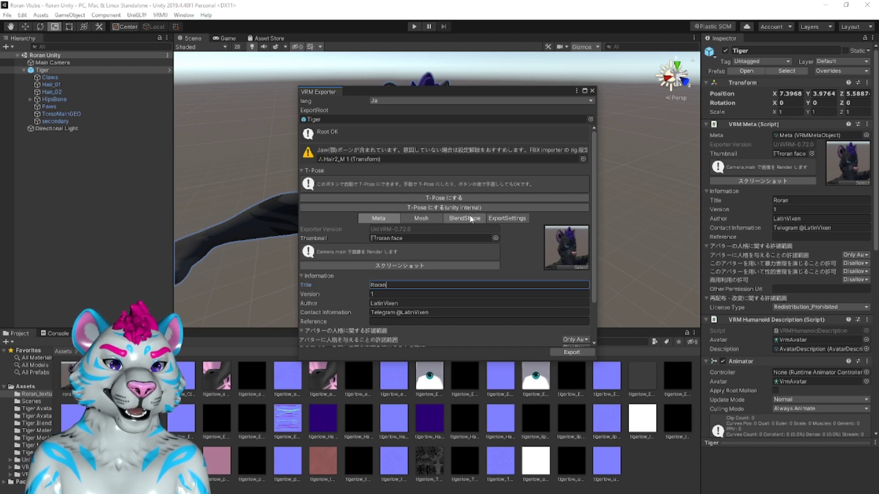
pyautogui.scroll(-1, 494, 215)
pyautogui.scroll(-1, 494, 215)
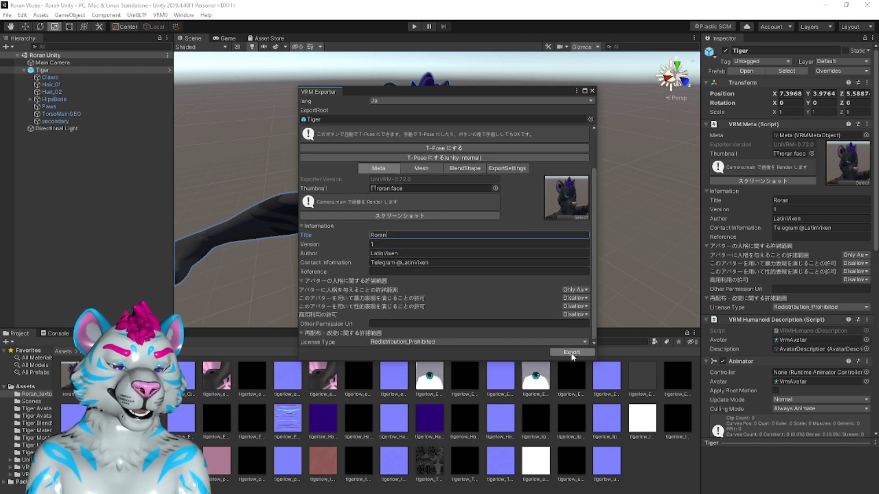
pyautogui.click(571, 352)
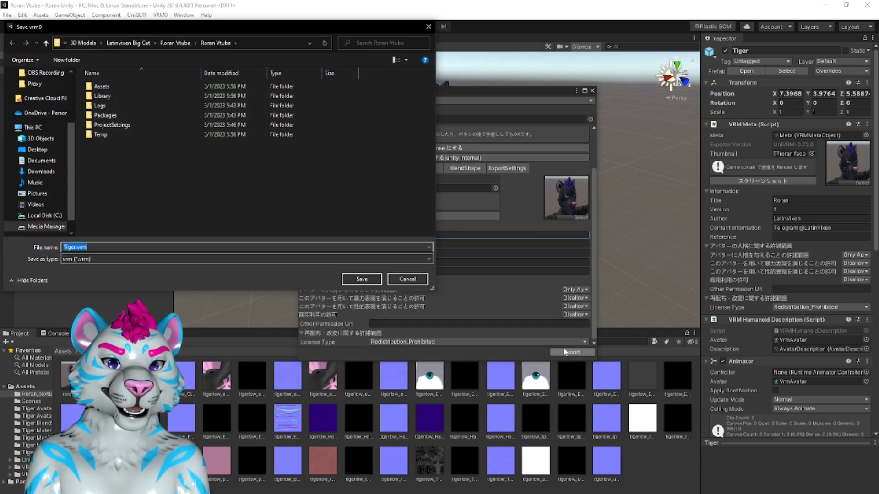
pyautogui.click(166, 43)
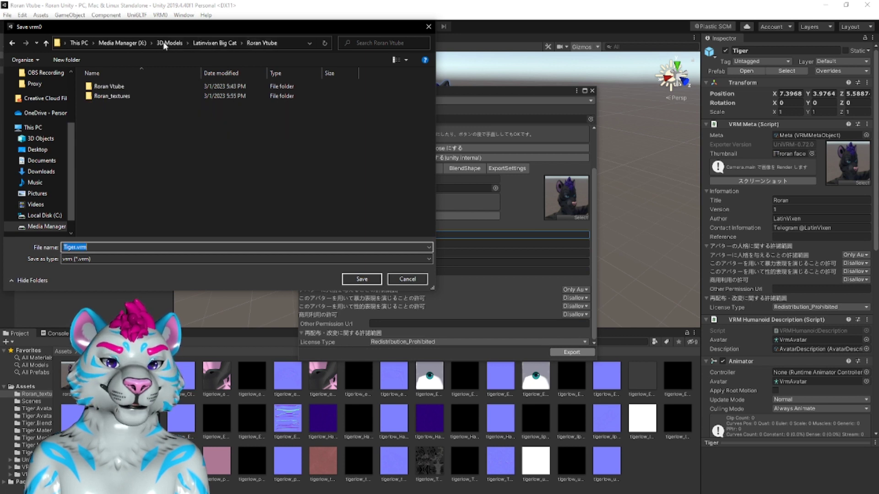
pyautogui.click(174, 127)
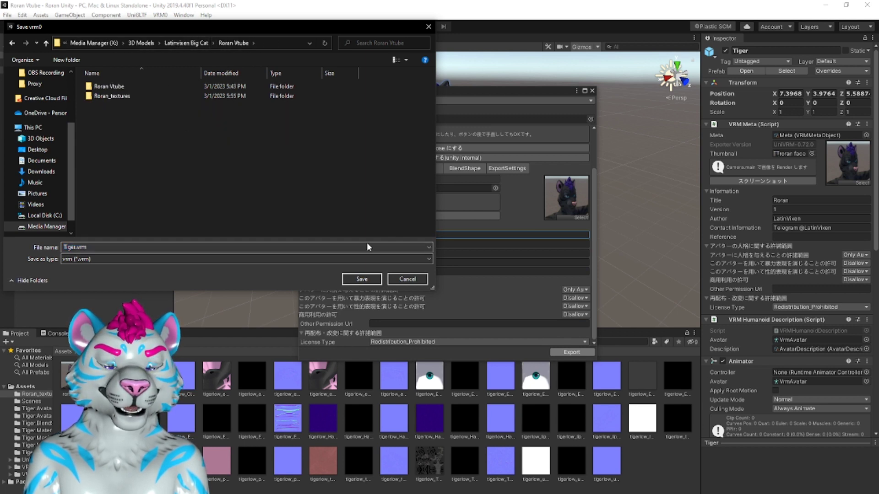
# Name the export file Roran.vrm and save it.
pyautogui.click(369, 280)
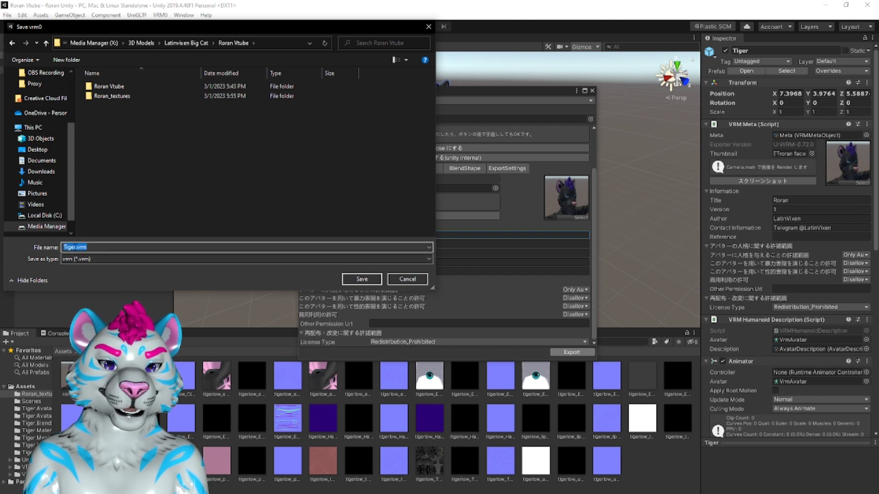
pyautogui.write('Ti')
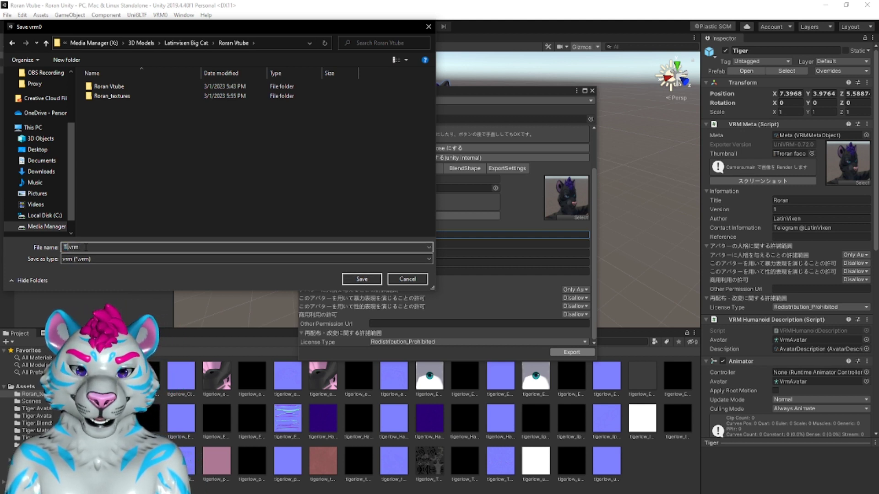
pyautogui.press('BackSpace')
pyautogui.press('BackSpace')
pyautogui.write('Roran')
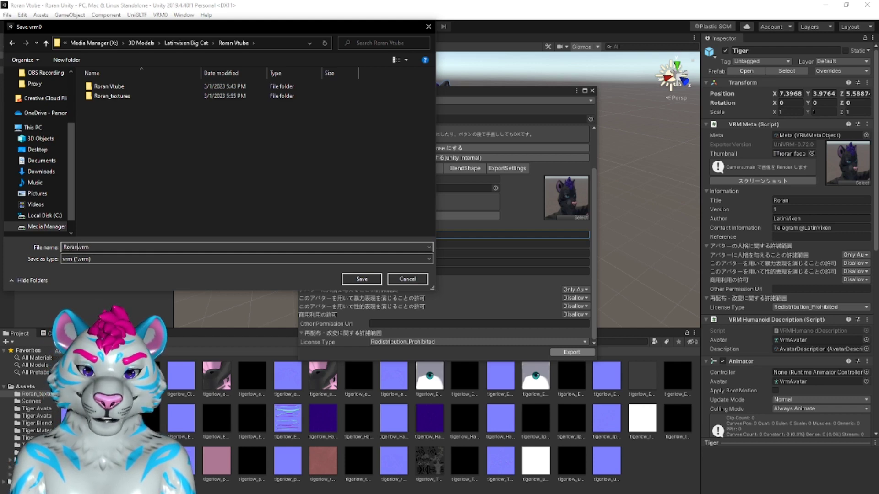
pyautogui.press('Return')
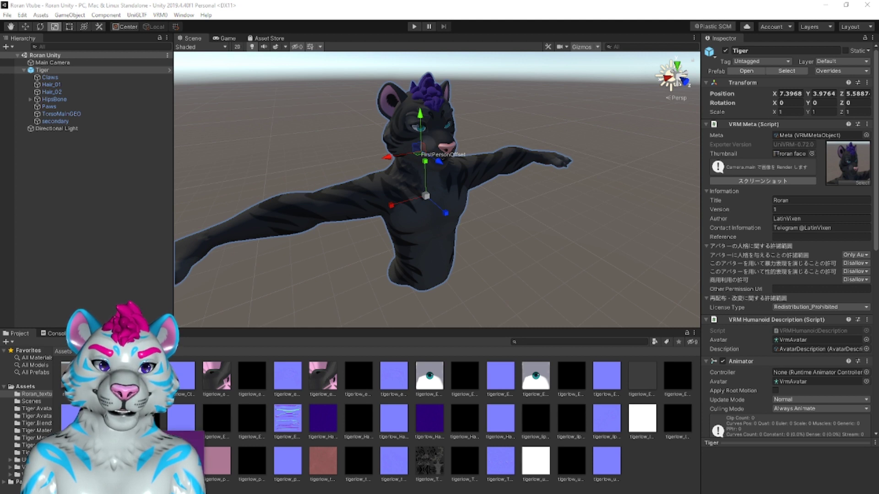
# Deselect the model, minimize Unity and close the modified Adobe Substance 3D Painter project, discarding its changes.
pyautogui.click(110, 239)
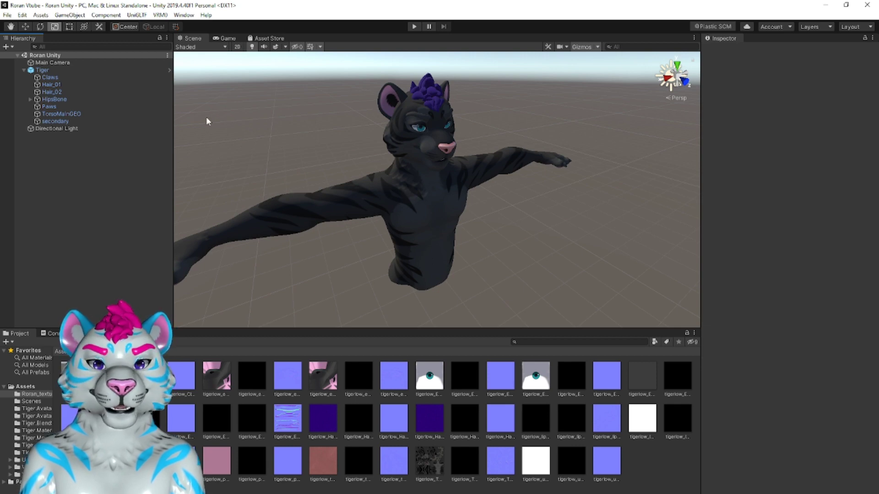
pyautogui.click(826, 5)
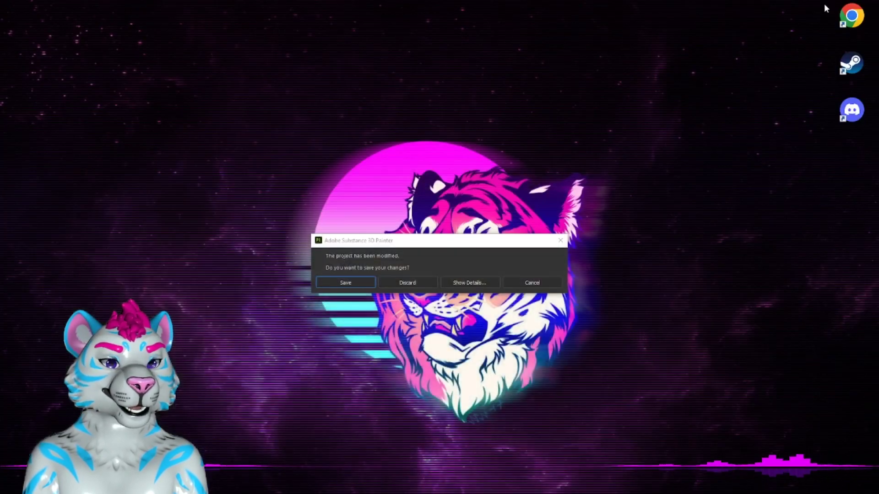
pyautogui.click(411, 284)
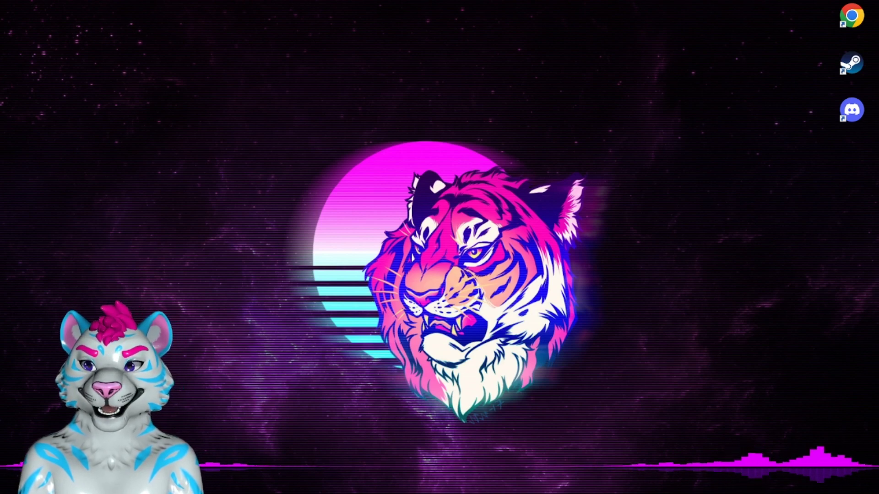
# Switch to VSeeFace, add Roran.vrm from the Roran Vtube folder as an avatar and load it.
pyautogui.moveTo(0, 123); pyautogui.dragTo(519, 65)
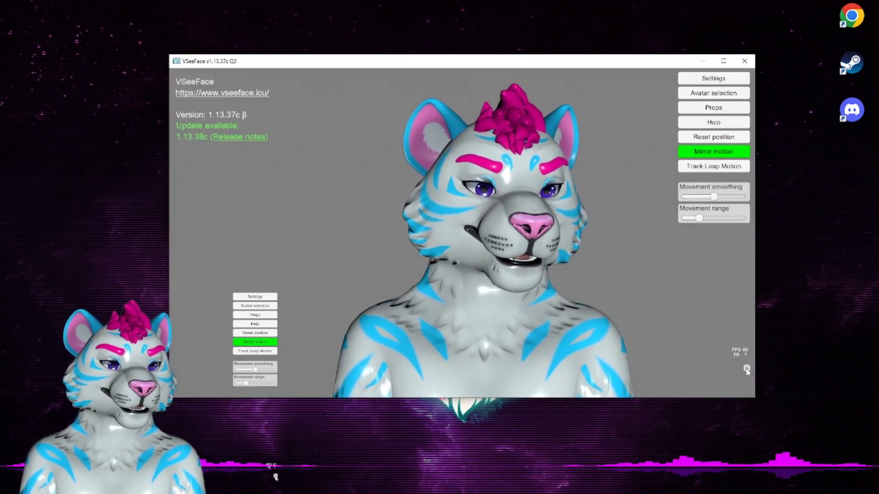
pyautogui.click(746, 368)
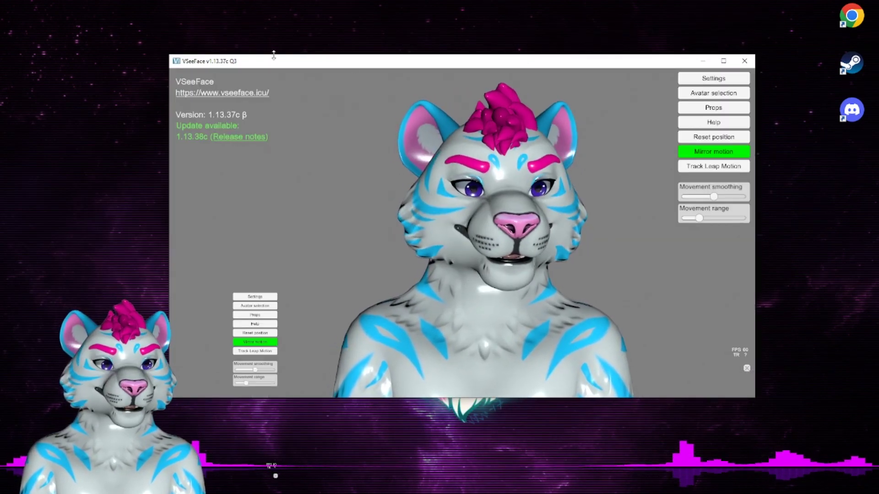
pyautogui.click(740, 93)
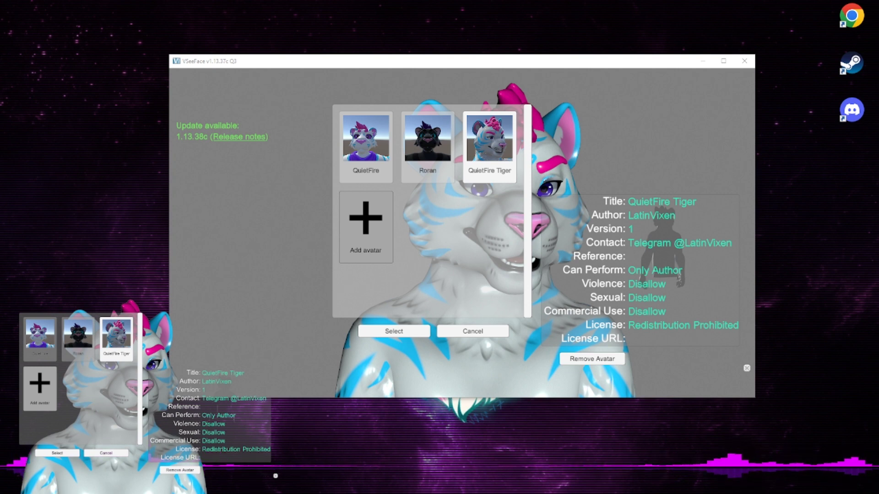
pyautogui.click(365, 226)
pyautogui.moveTo(524, 122); pyautogui.dragTo(549, 94)
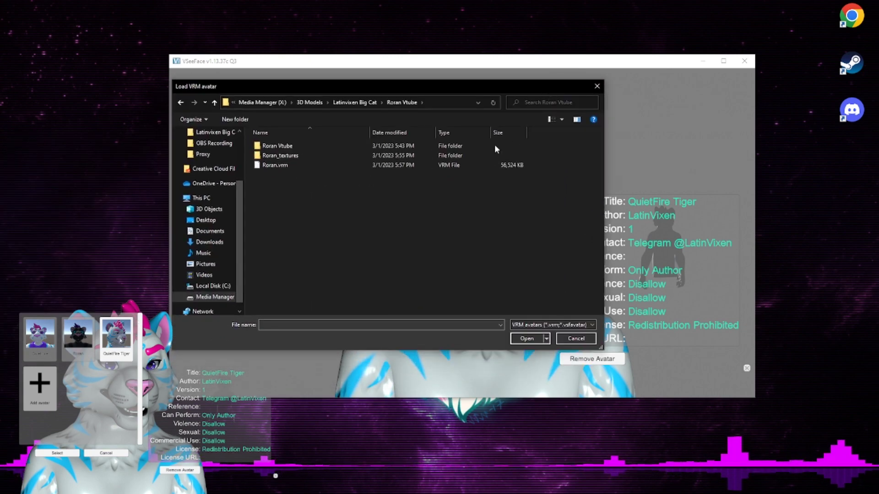
pyautogui.click(276, 166)
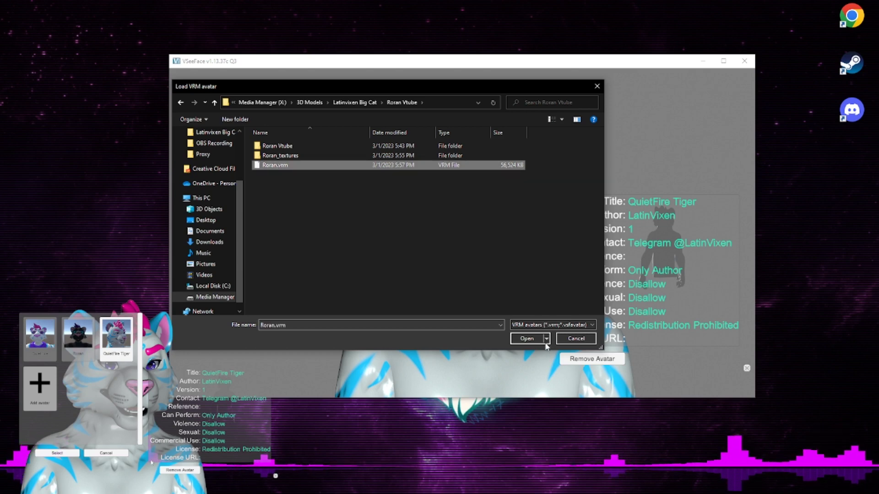
pyautogui.click(527, 339)
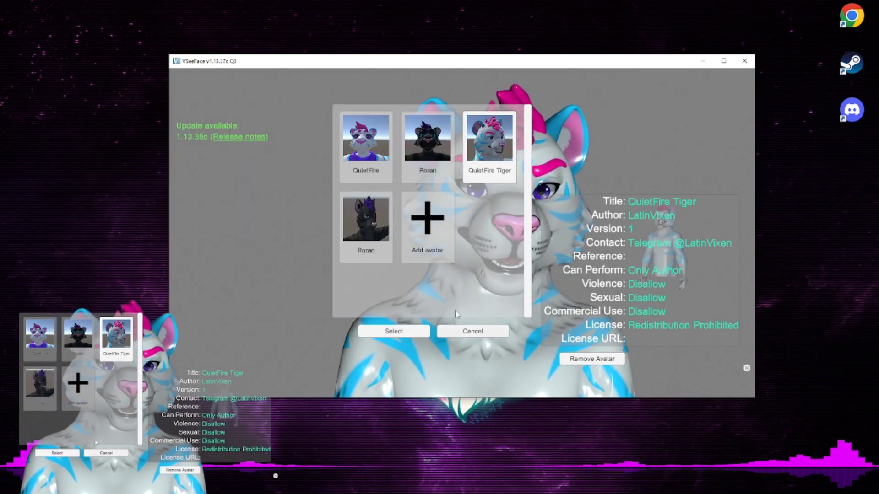
pyautogui.click(366, 229)
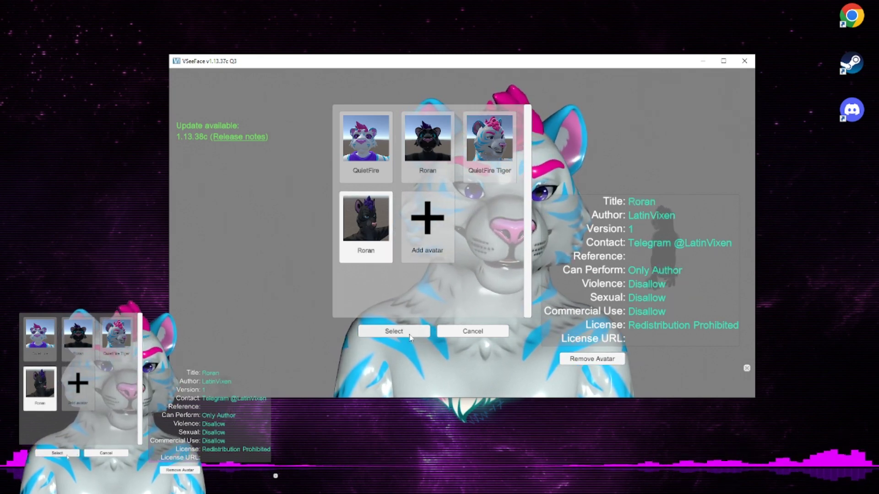
pyautogui.click(423, 332)
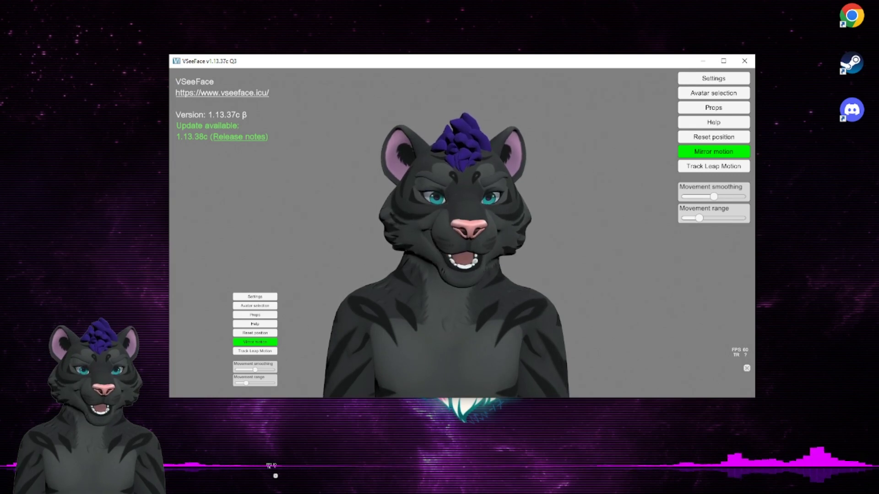
# Examine the general settings from the gaze and lip sync options through the camera devices to the iPhone/ARKit tracking receiver.
pyautogui.click(723, 79)
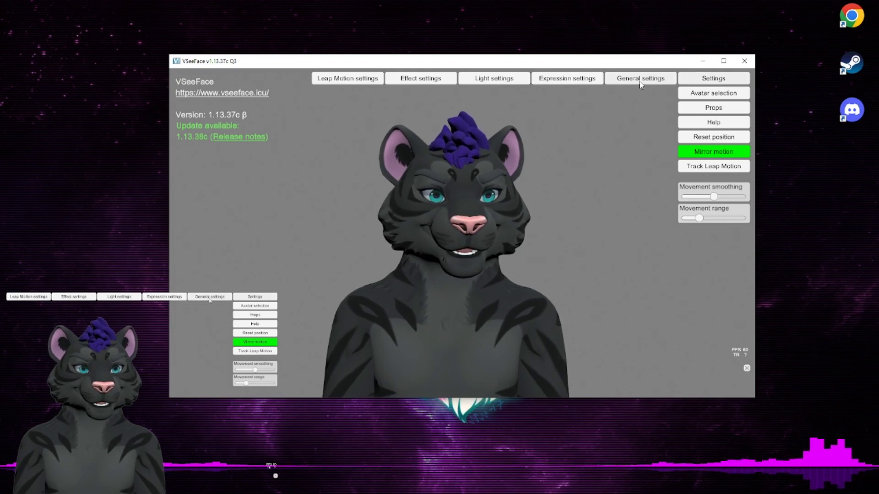
pyautogui.click(627, 78)
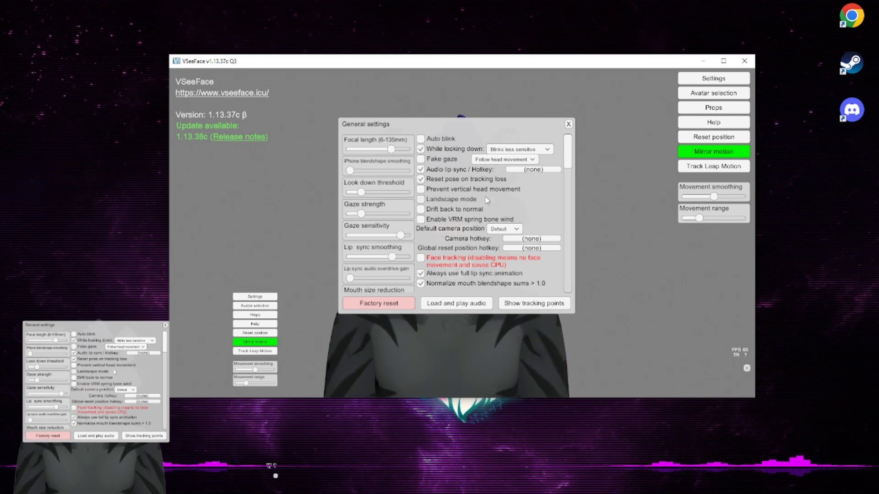
pyautogui.scroll(-5, 488, 202)
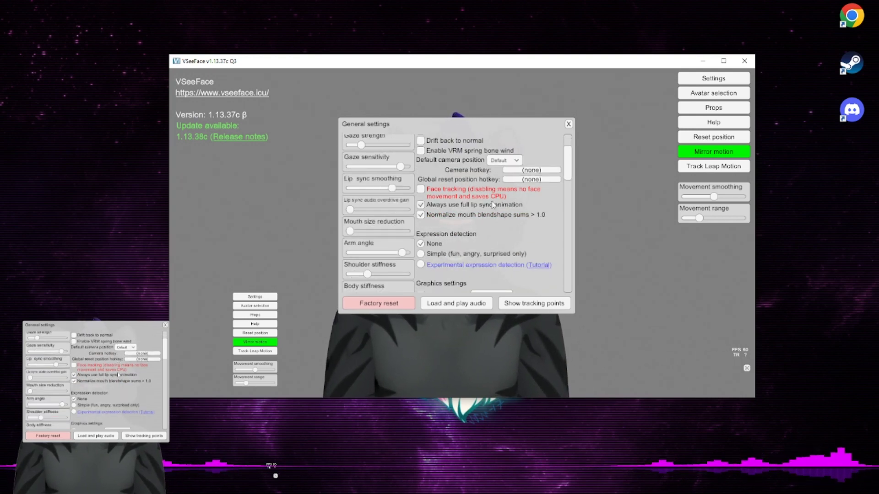
pyautogui.scroll(-8, 540, 209)
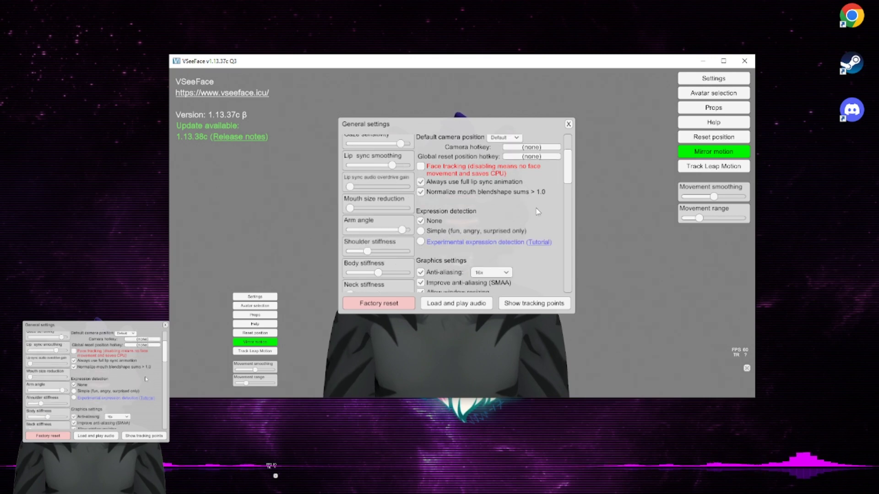
pyautogui.scroll(-5, 529, 210)
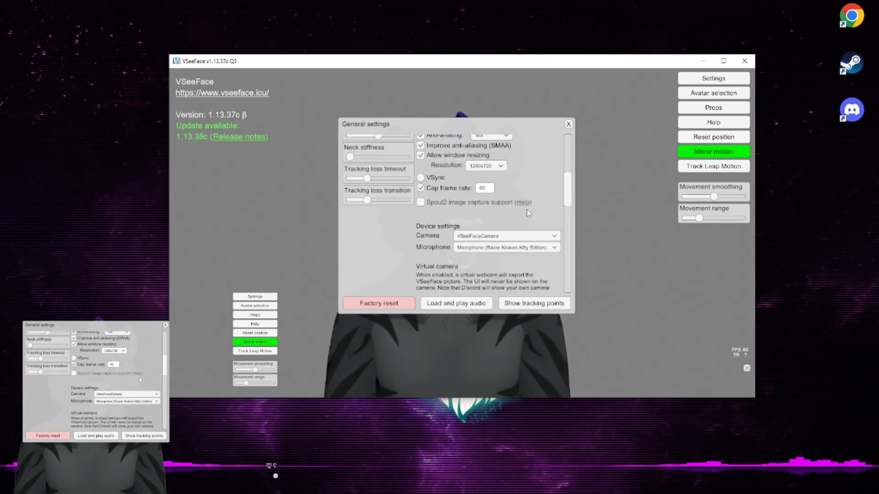
pyautogui.scroll(-12, 465, 213)
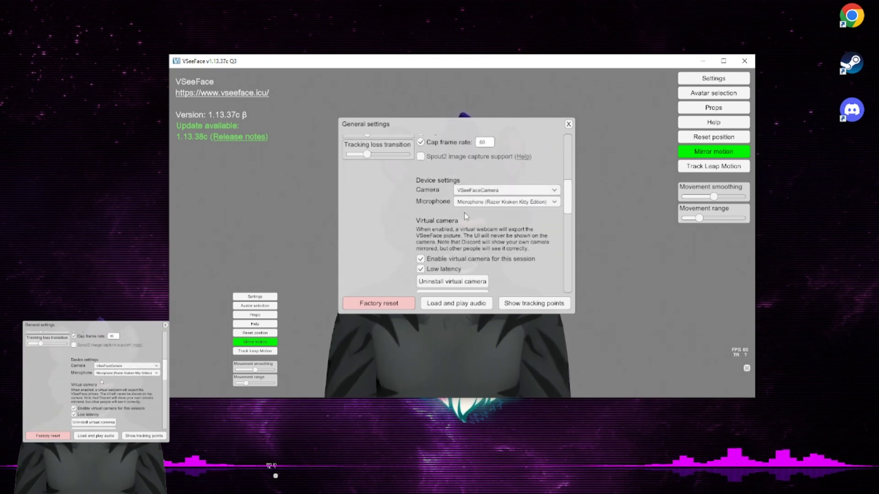
pyautogui.scroll(-5, 464, 214)
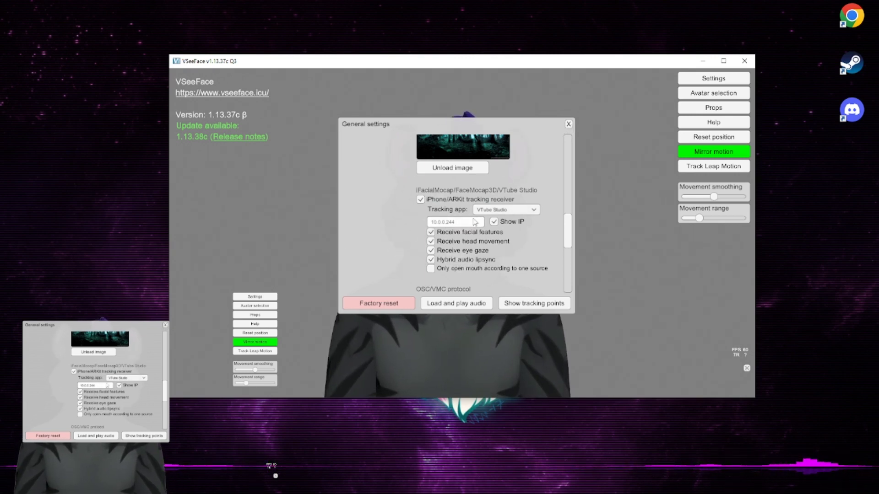
pyautogui.click(569, 124)
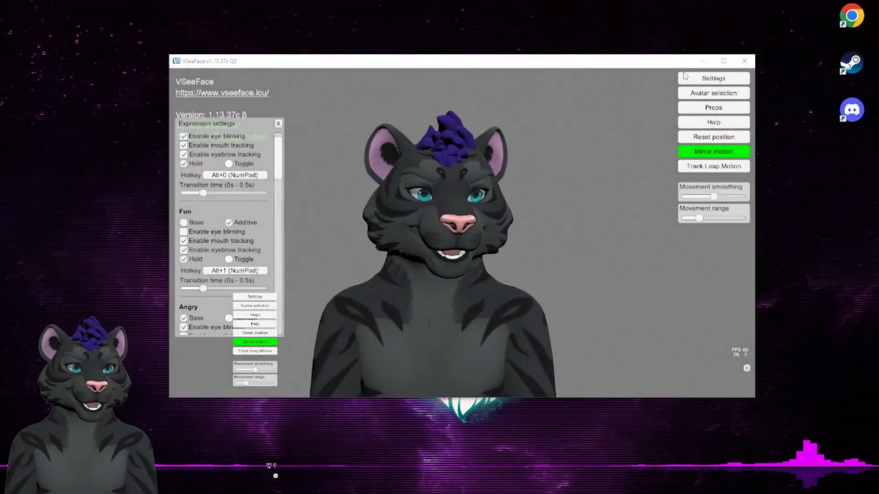
# Open the expression settings to examine the tracking and hotkey options of each expression.
pyautogui.click(685, 76)
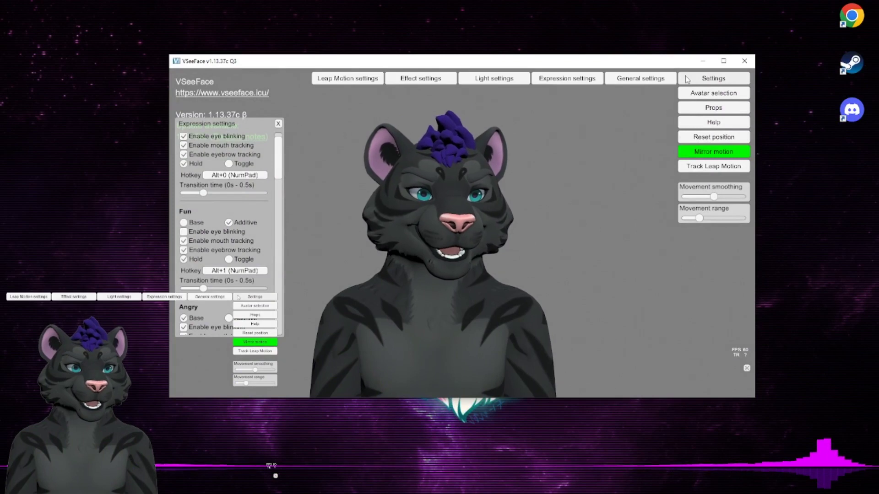
pyautogui.click(562, 80)
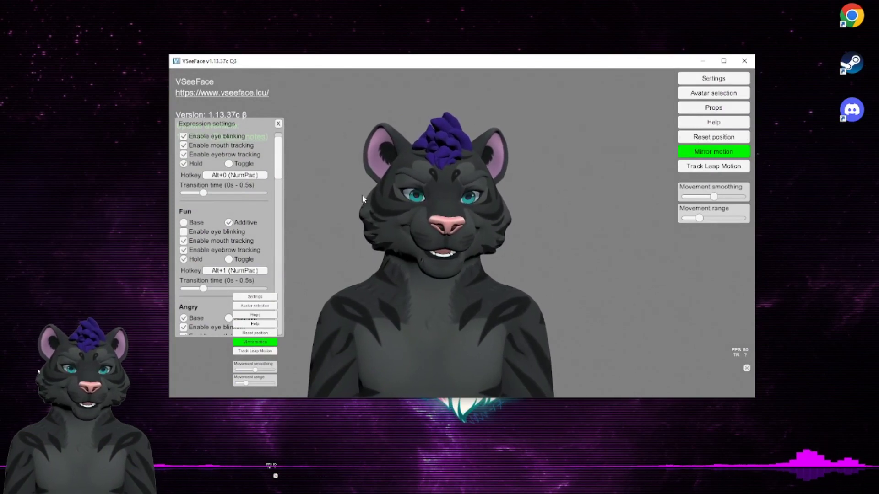